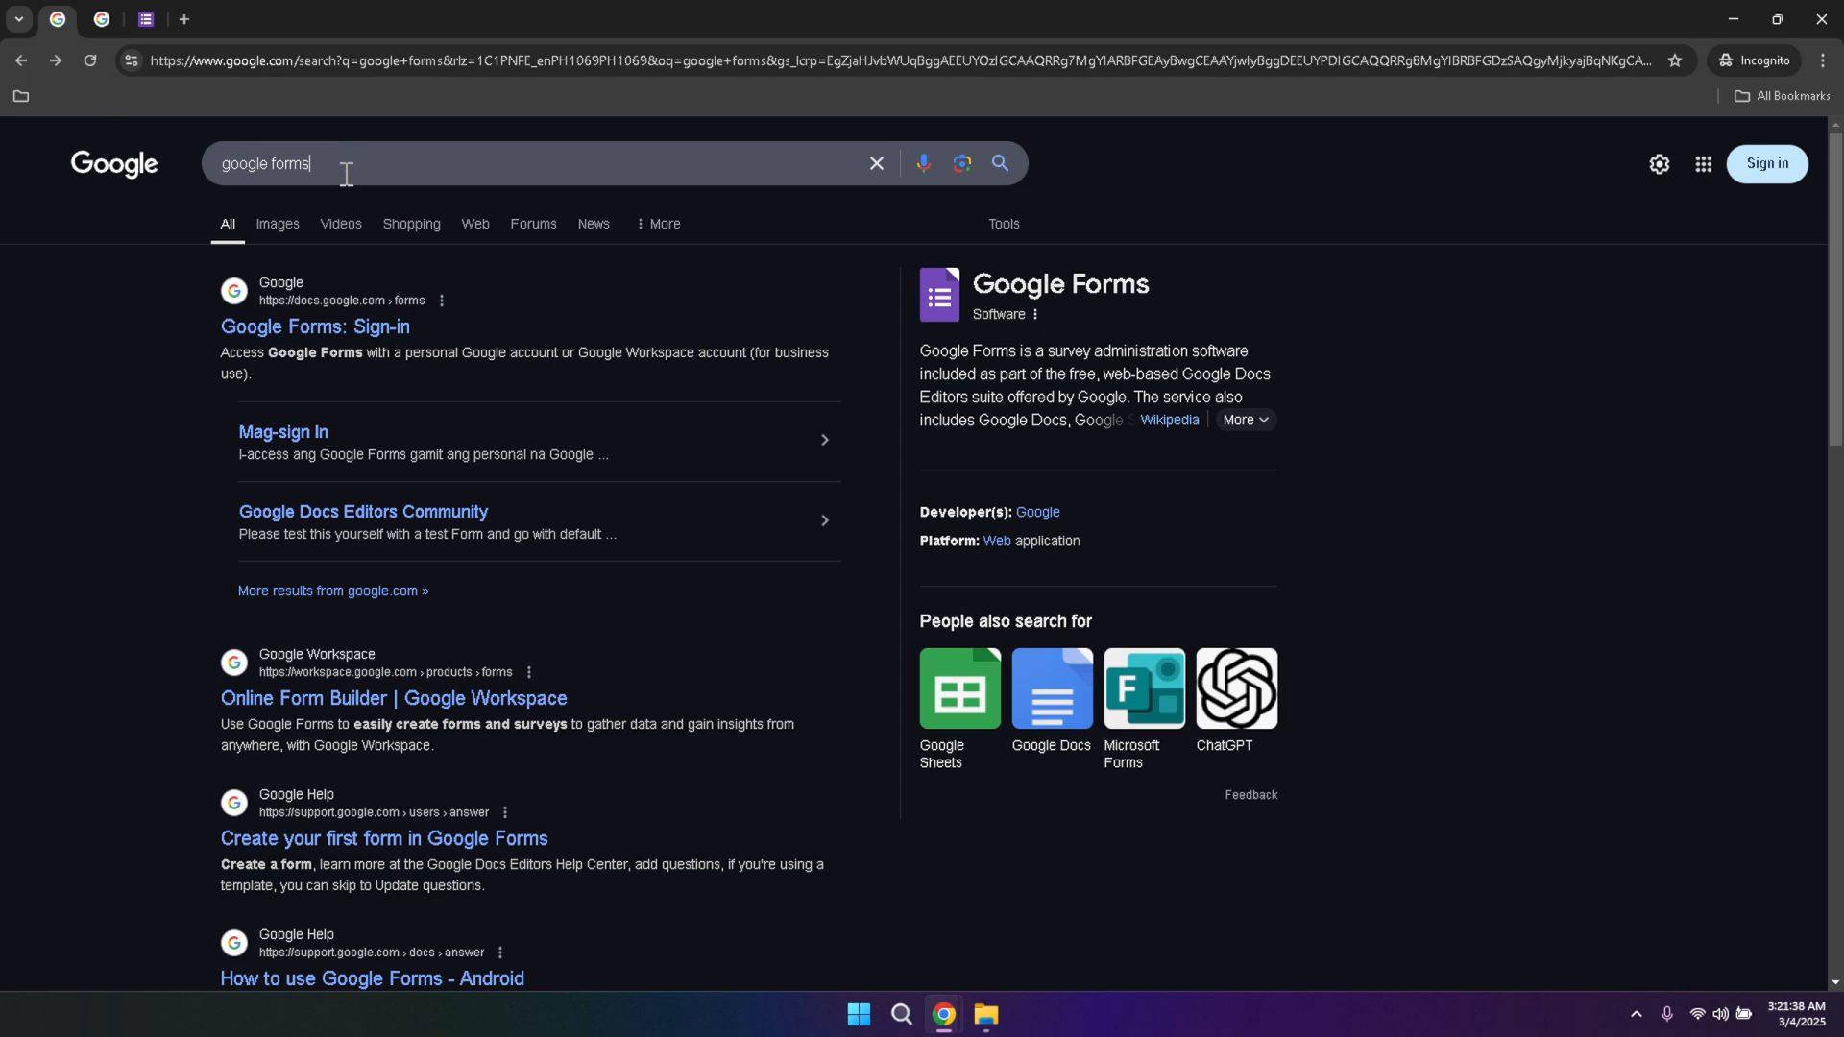
# Switch to the Google sign-in page and set its display language to English (United Kingdom).
pyautogui.tripleClick(346, 174)
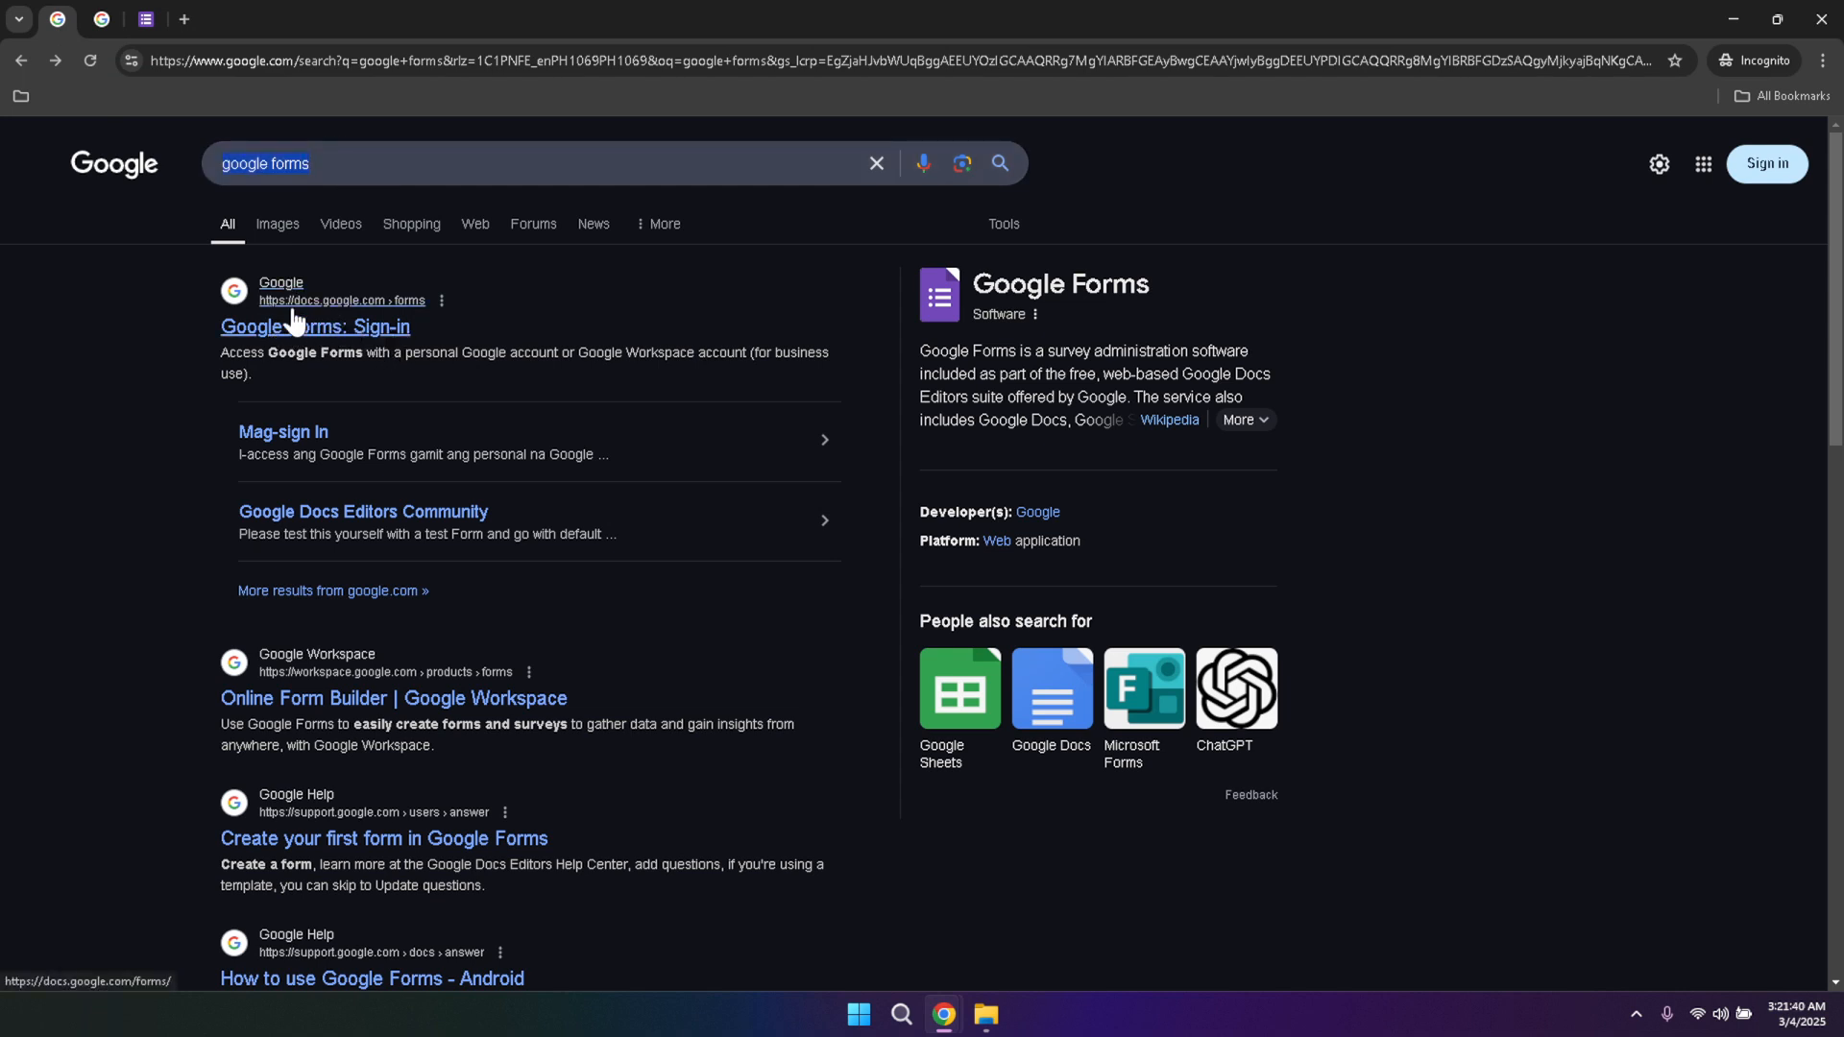
pyautogui.click(101, 21)
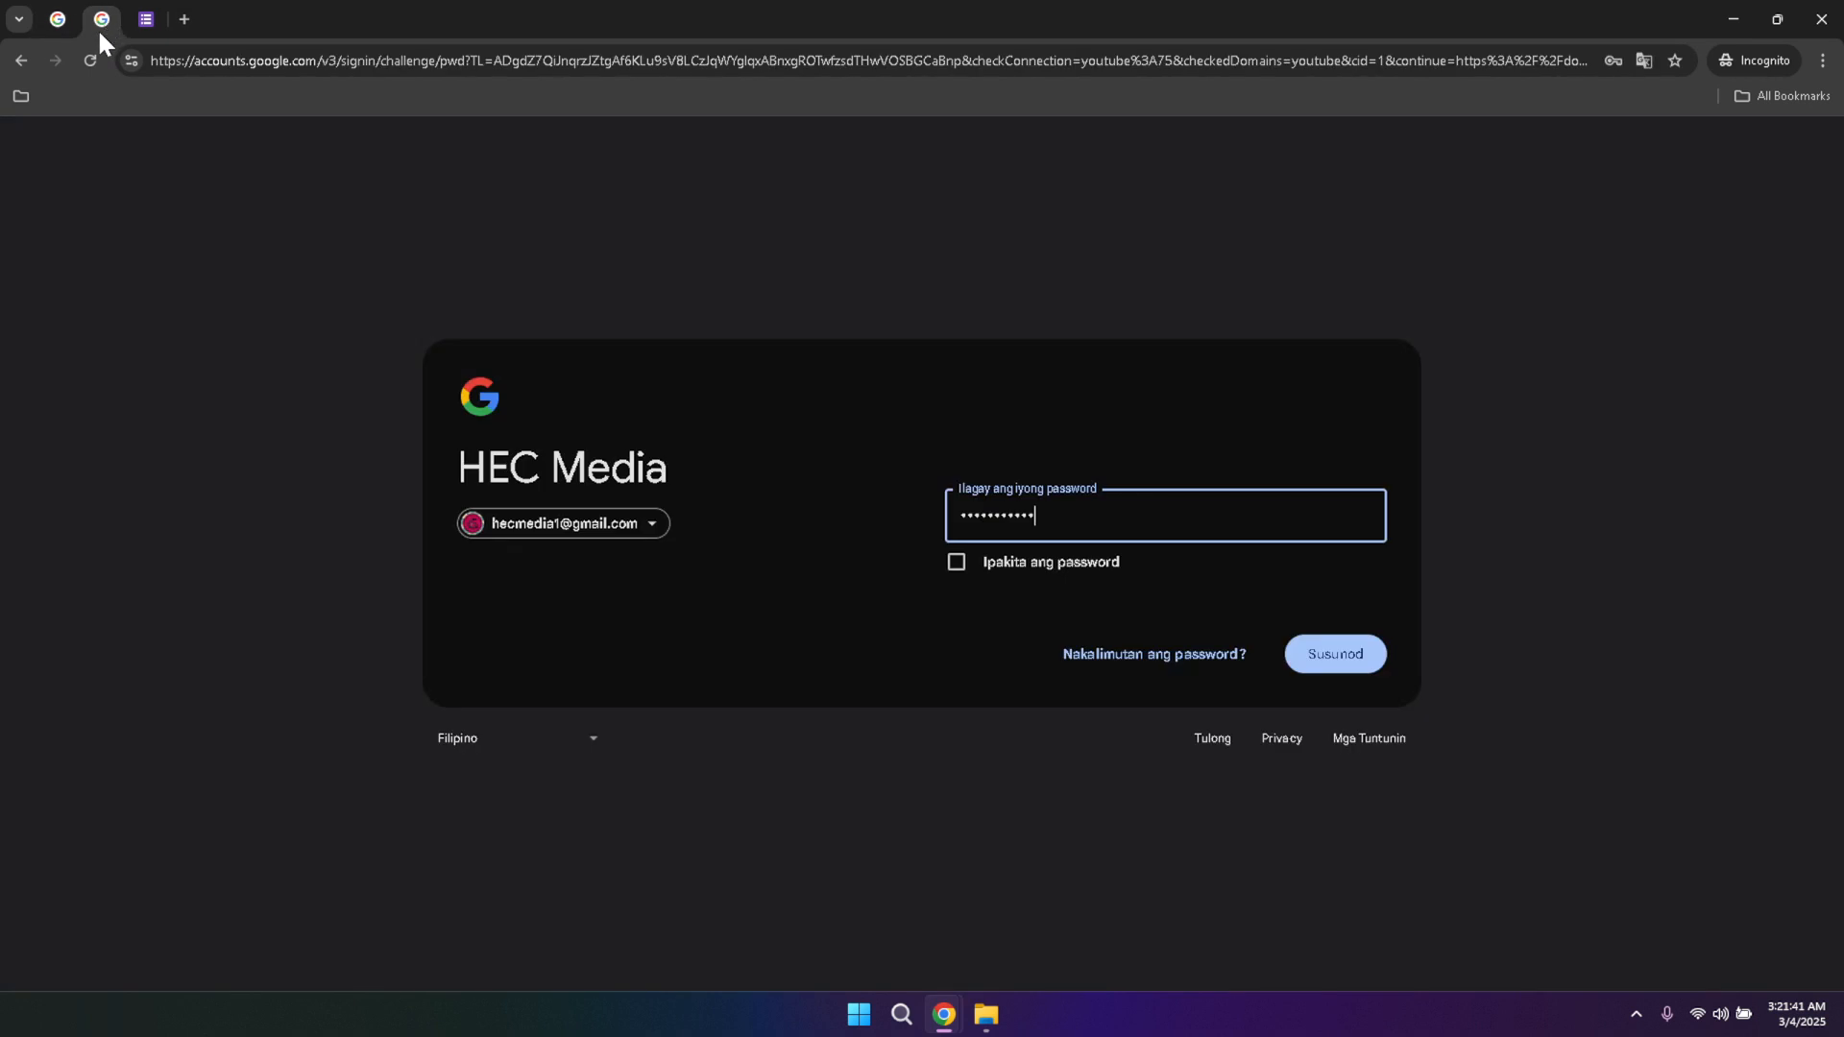
pyautogui.click(707, 416)
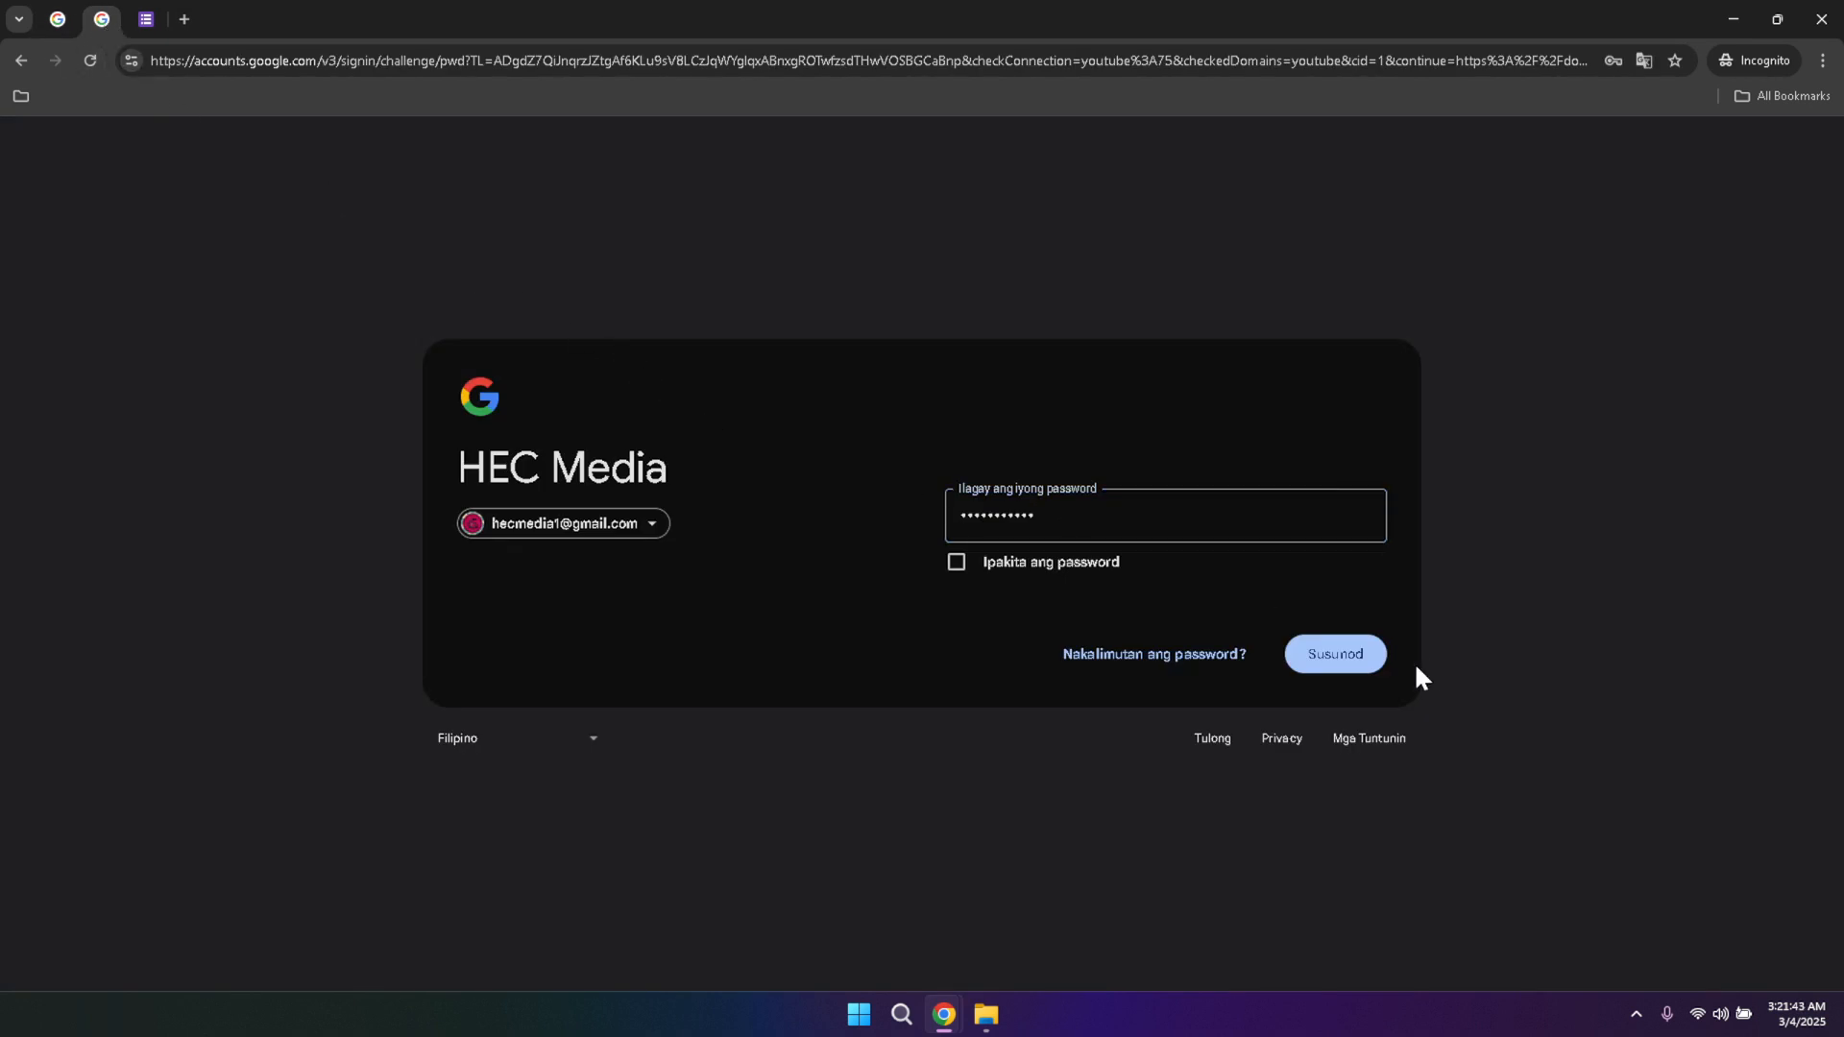
pyautogui.click(446, 750)
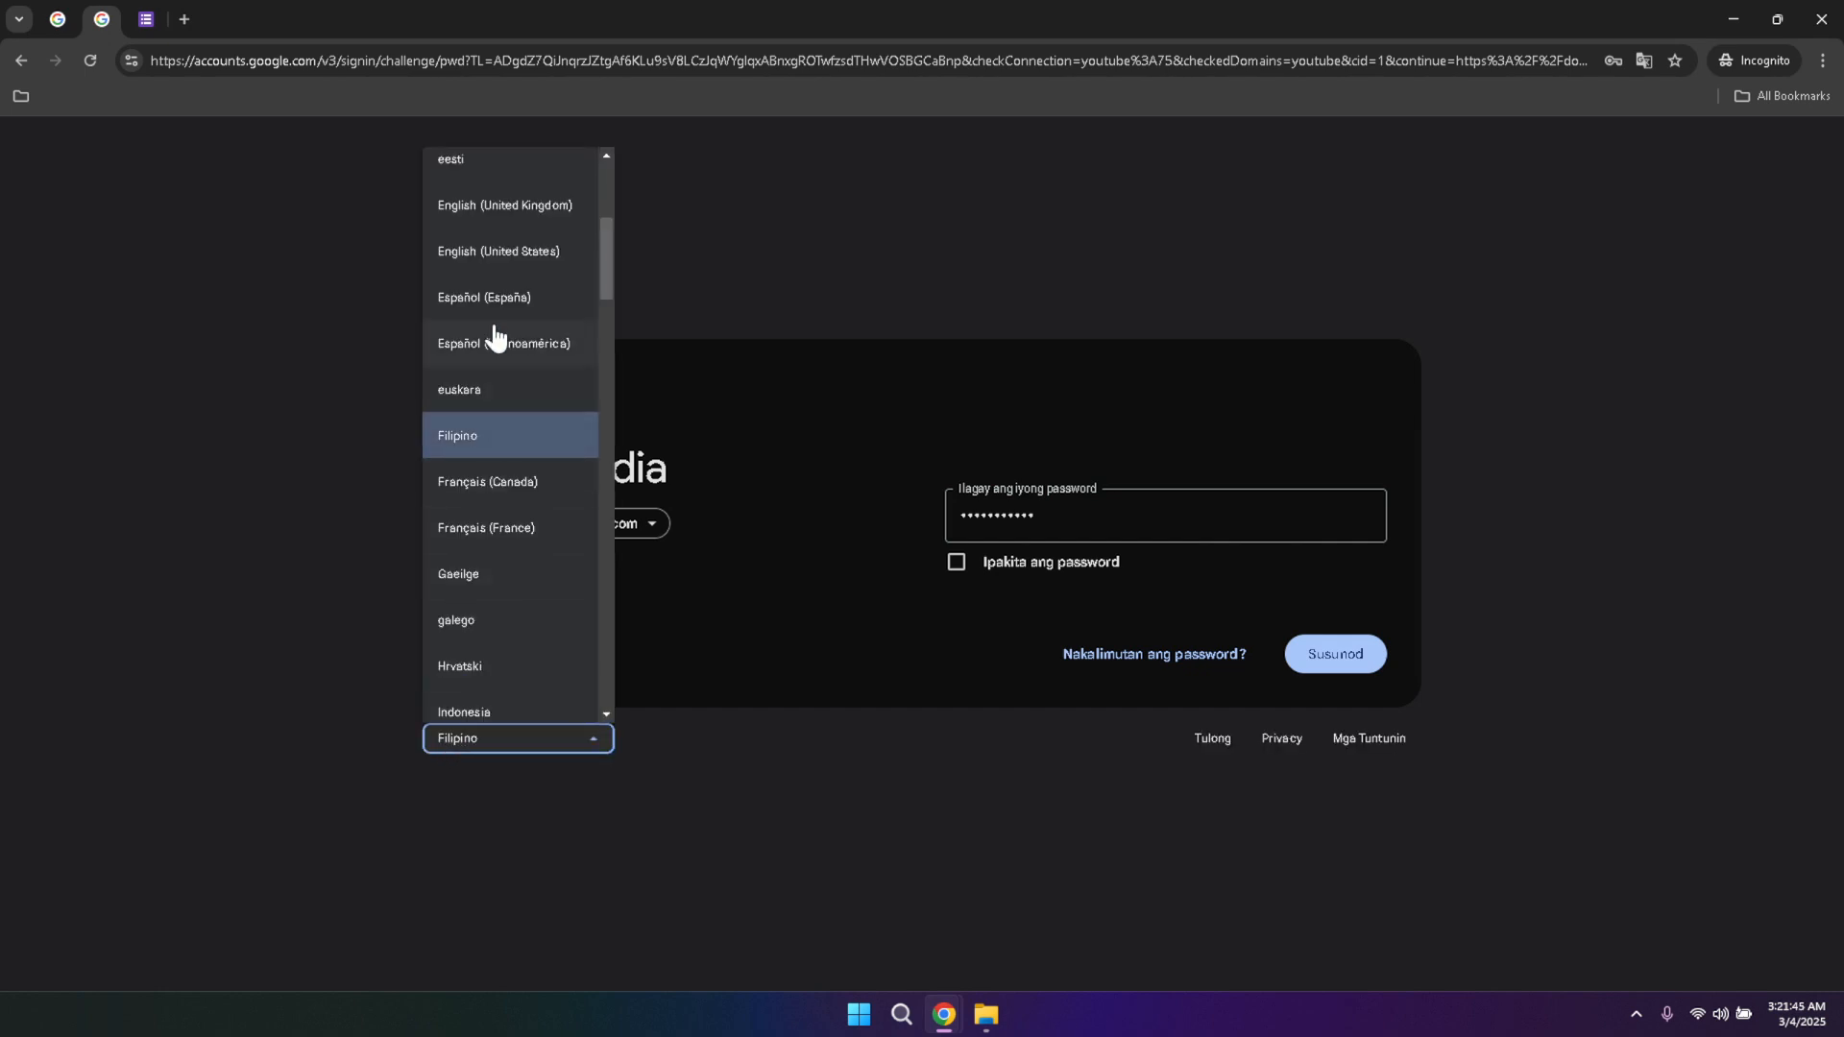
pyautogui.click(500, 217)
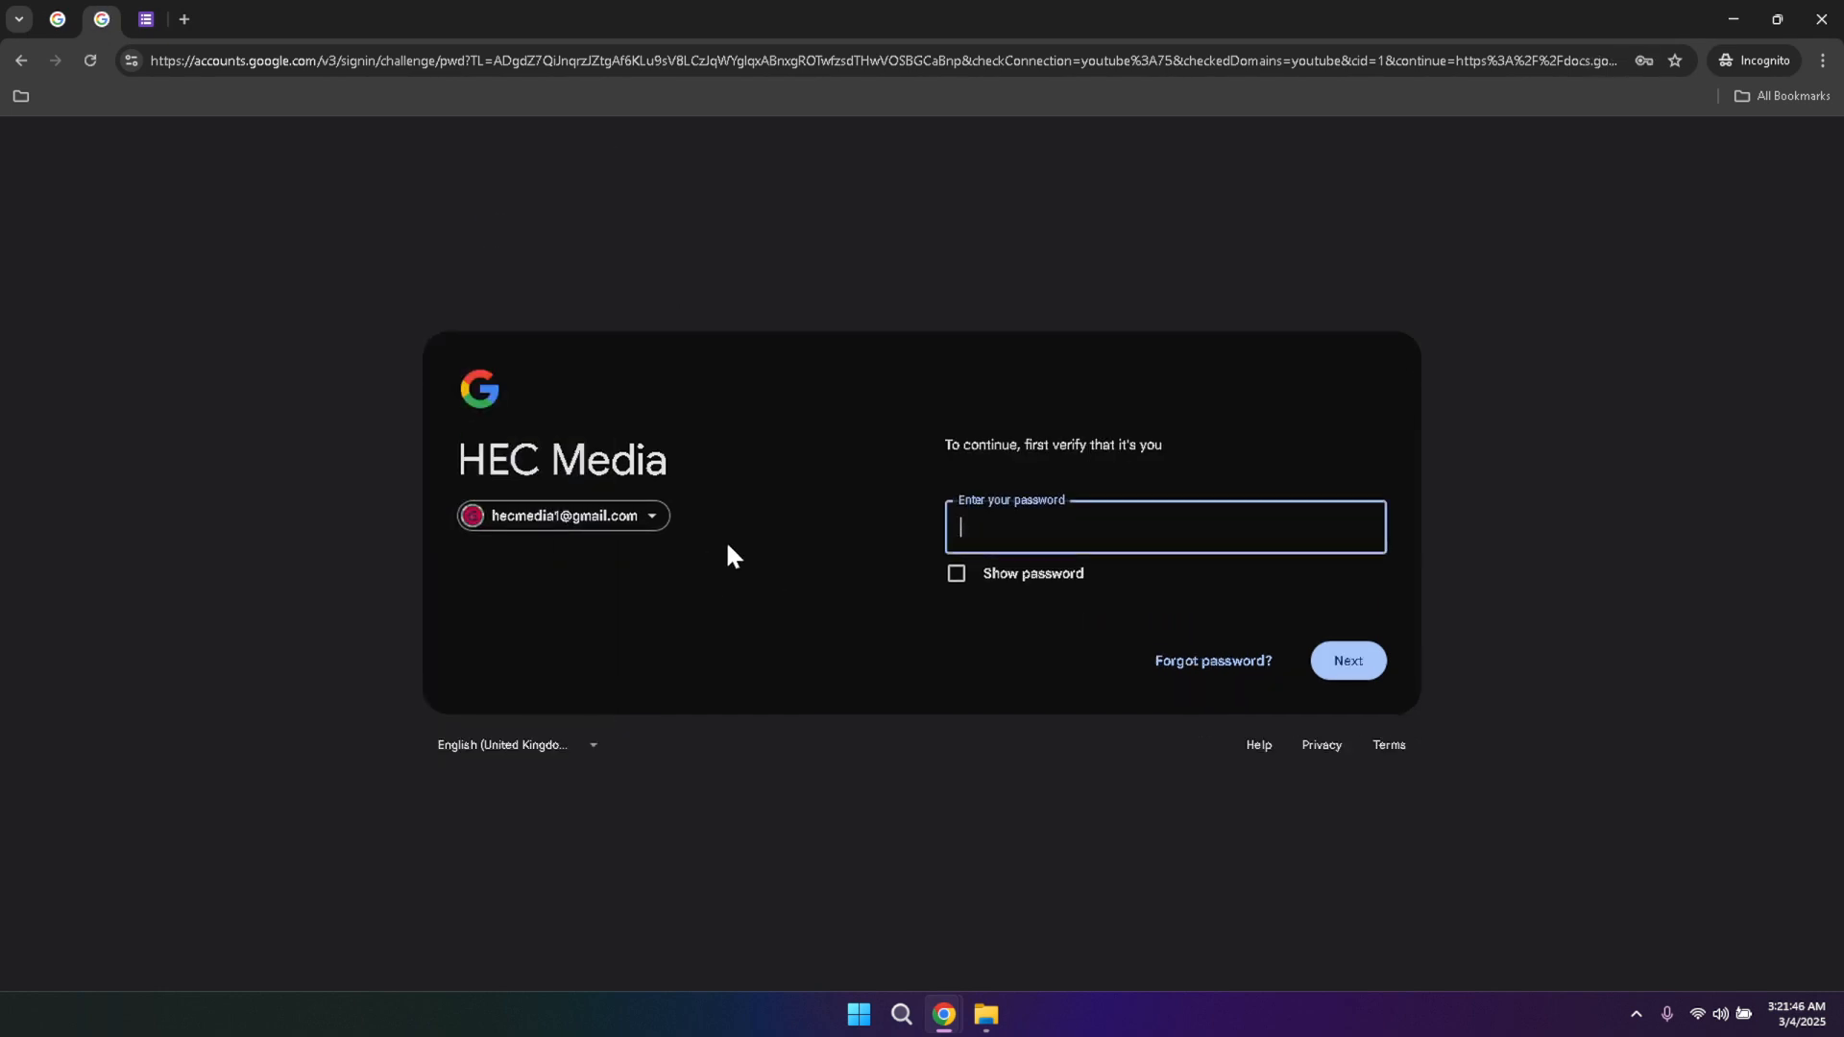
# Enter the account password on the sign-in page and switch to the open Google Forms home page.
pyautogui.click(1023, 527)
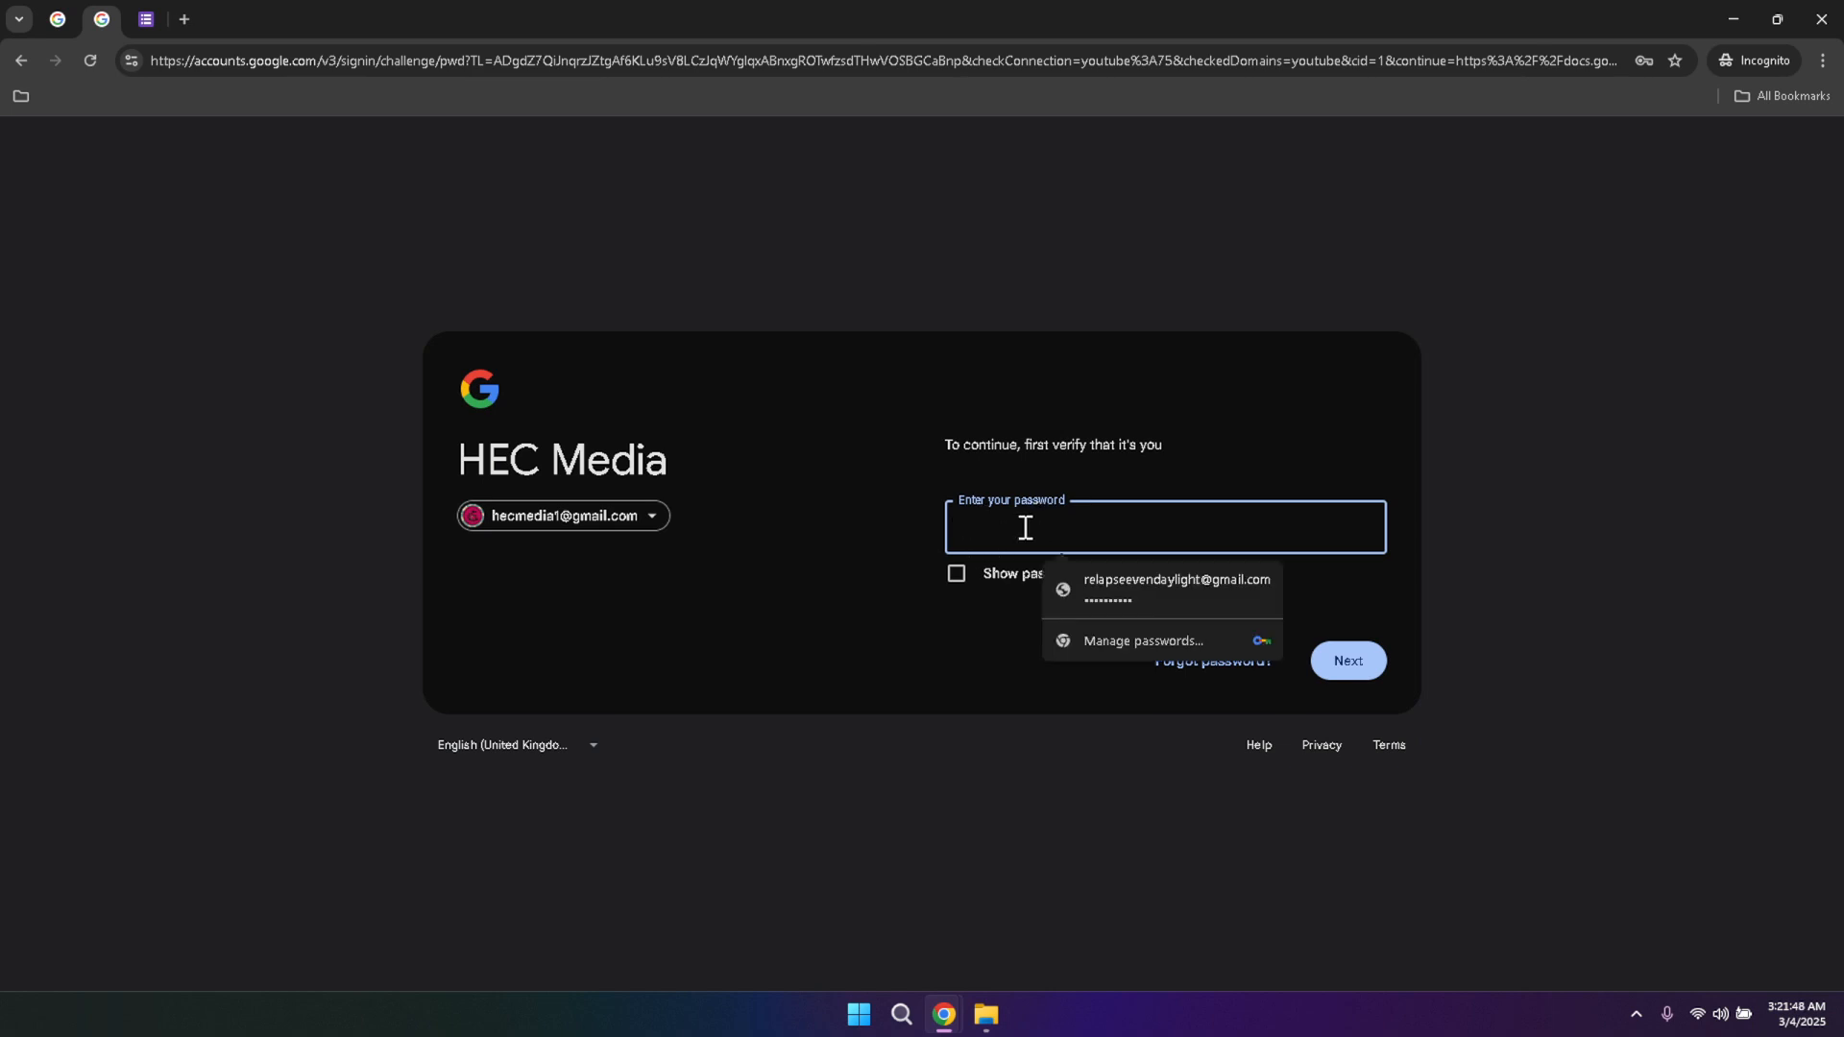
pyautogui.write('•••')
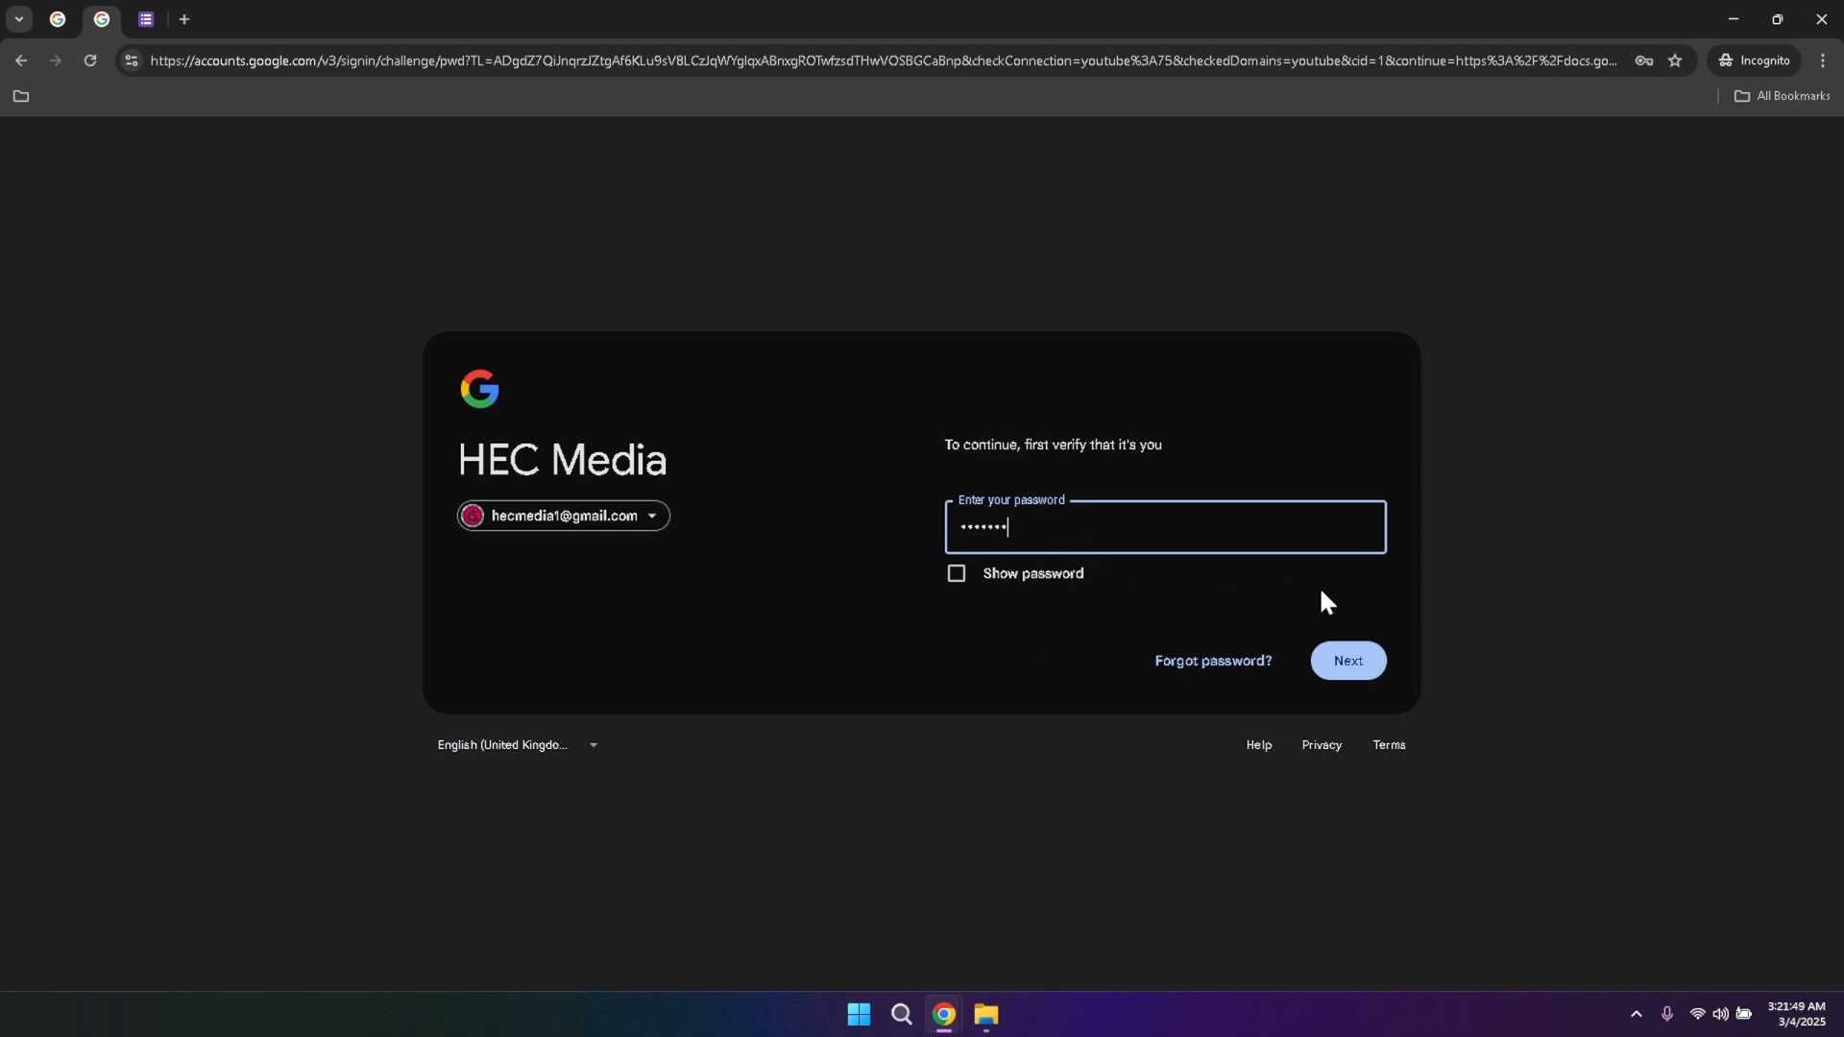
pyautogui.write('••••••••')
pyautogui.click(1462, 577)
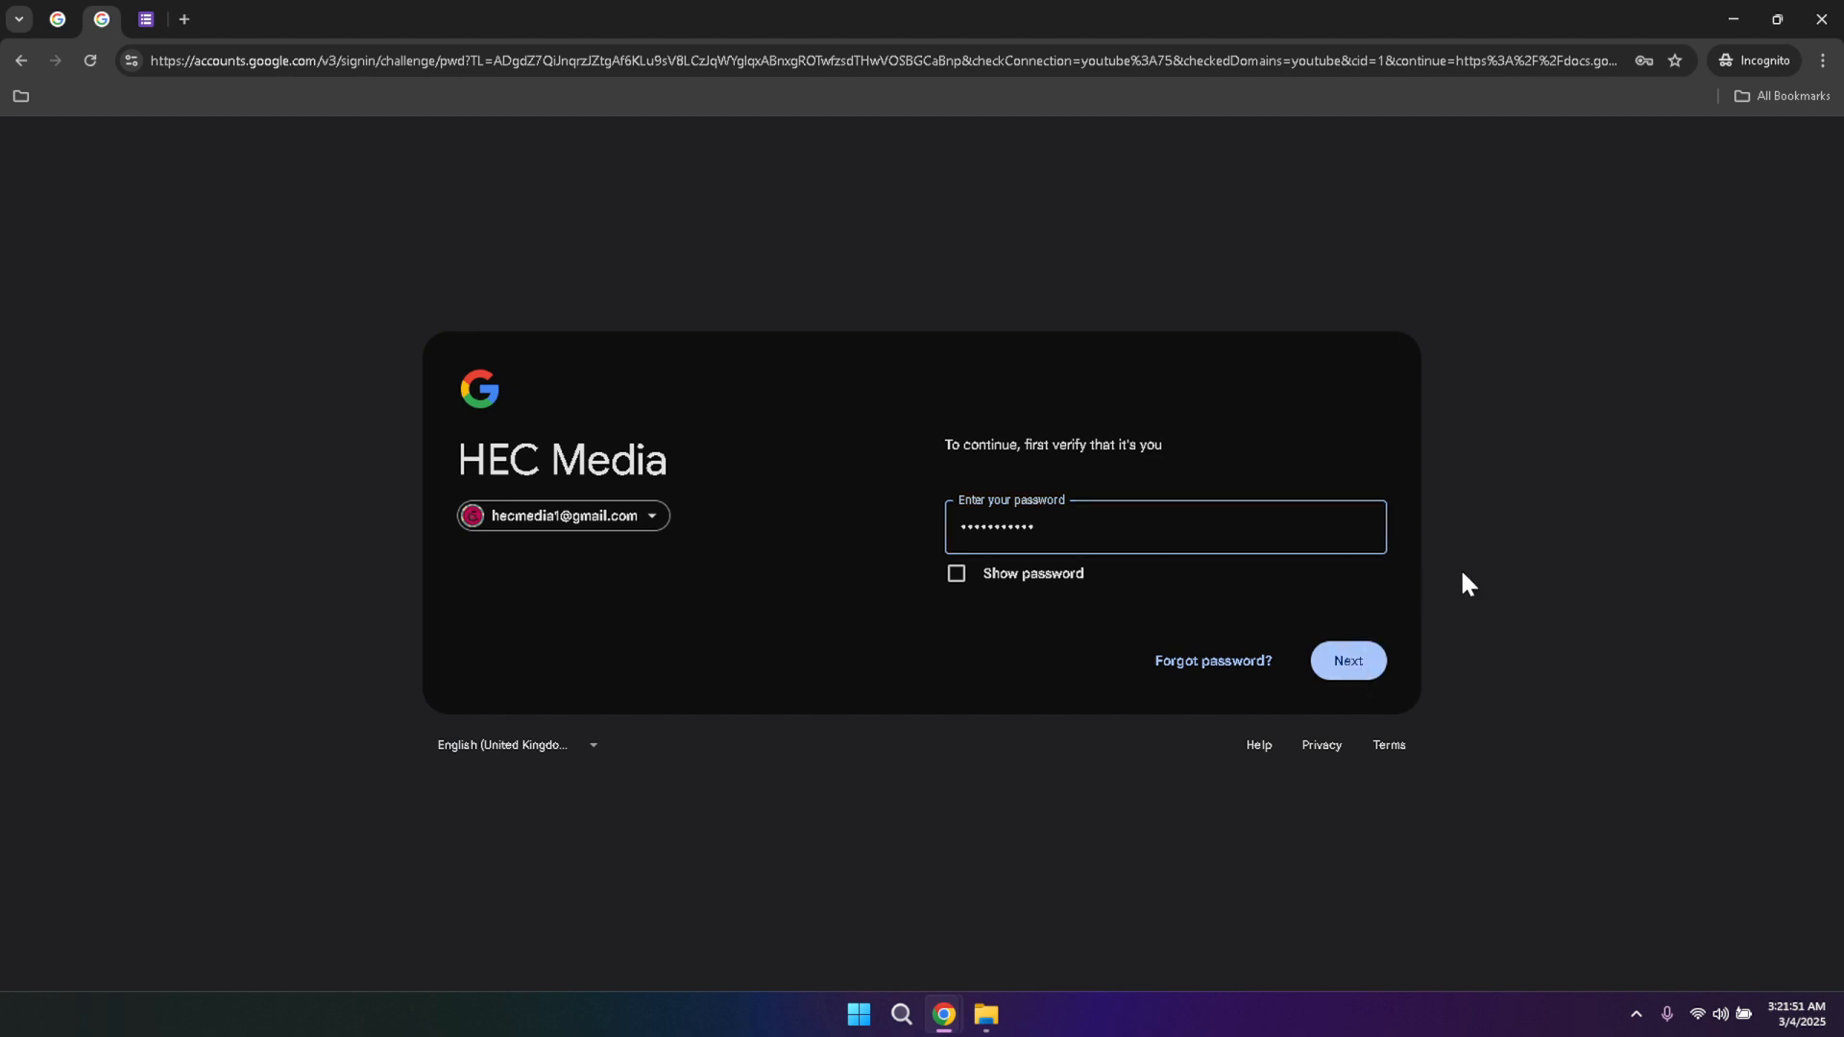
pyautogui.hotkey('ctrl', 'Tab')
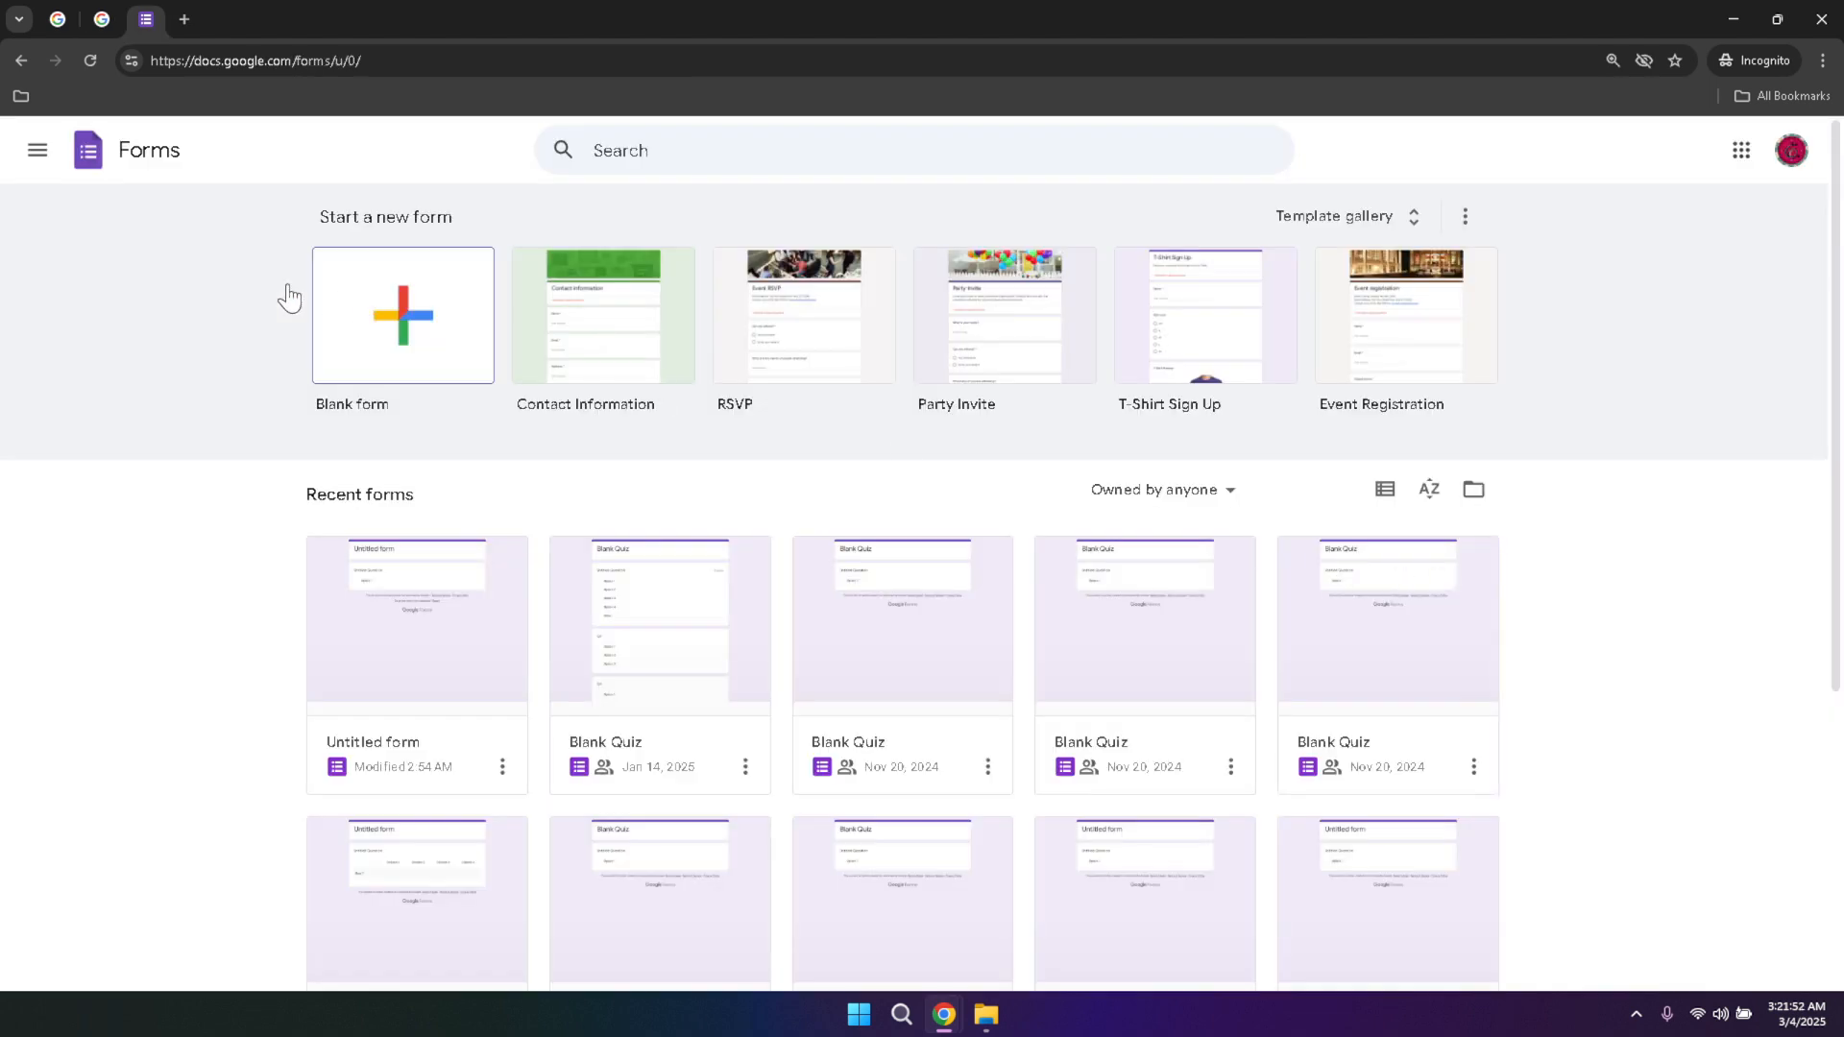
# View the Forms main menu, and search the existing forms for "untitled" before clearing the search.
pyautogui.click(43, 159)
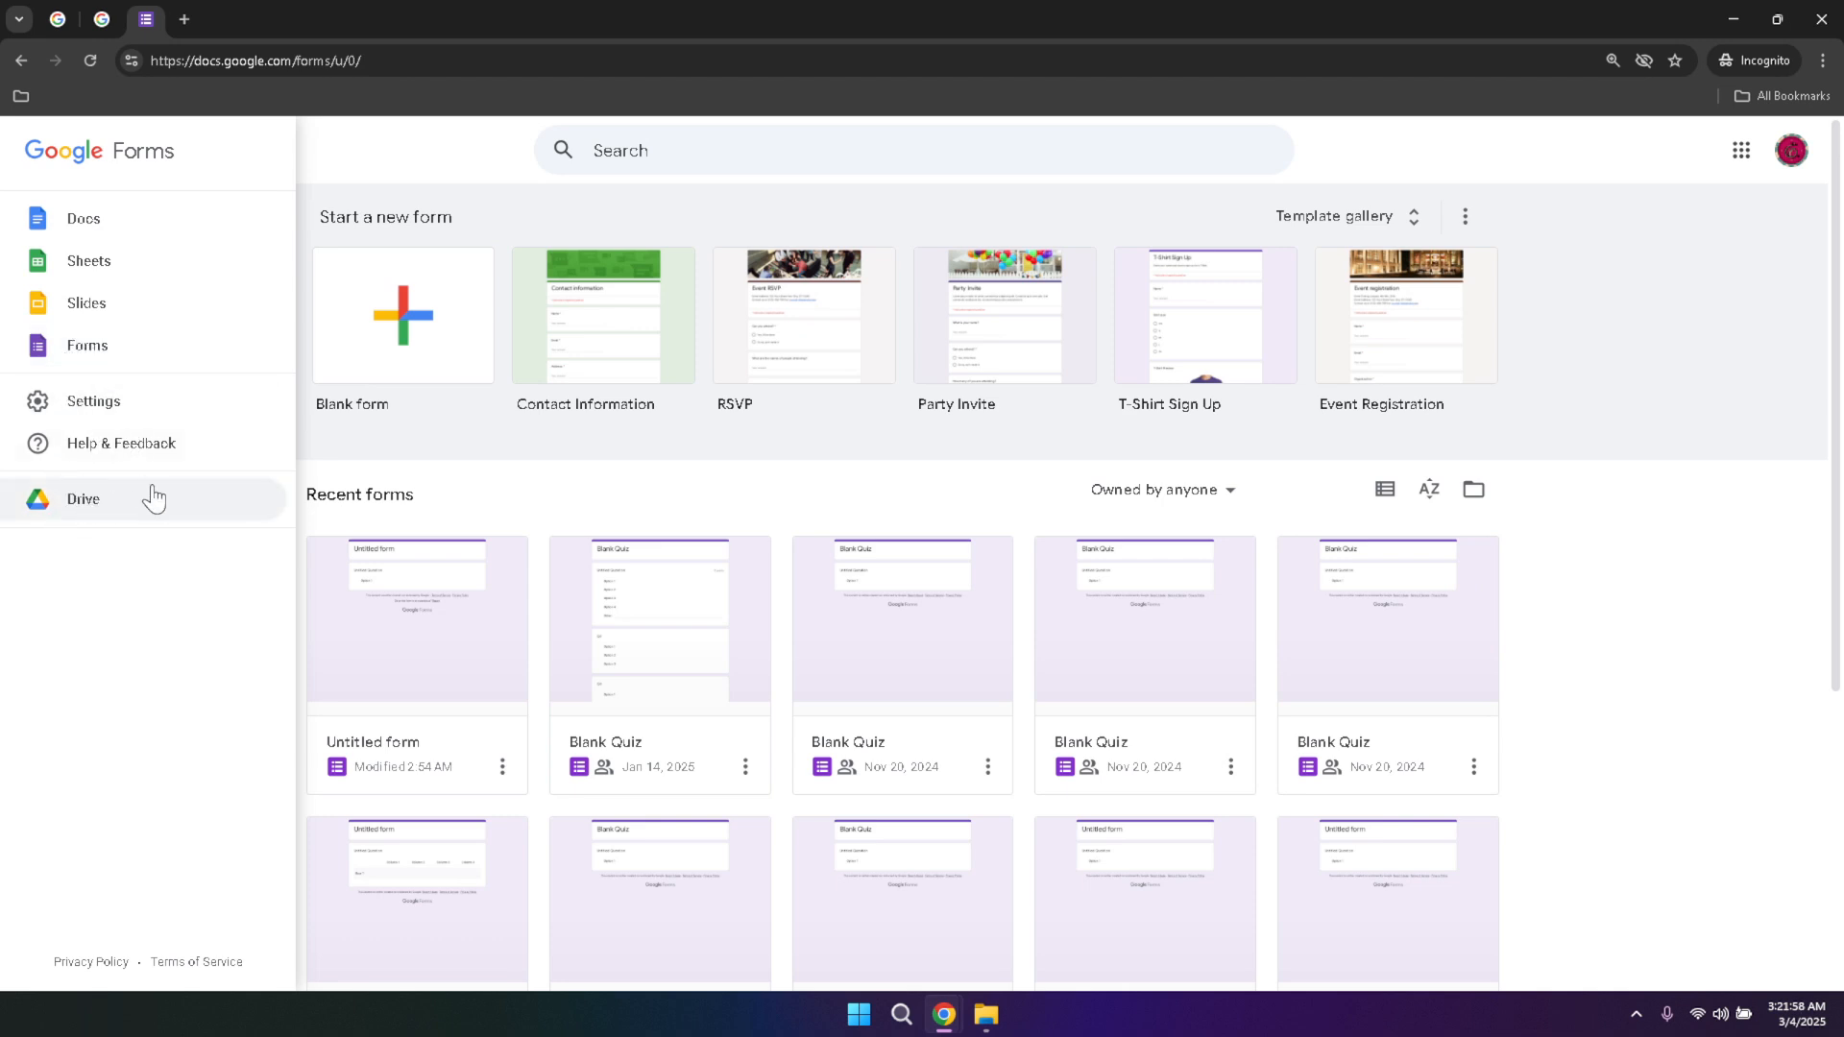
pyautogui.click(359, 152)
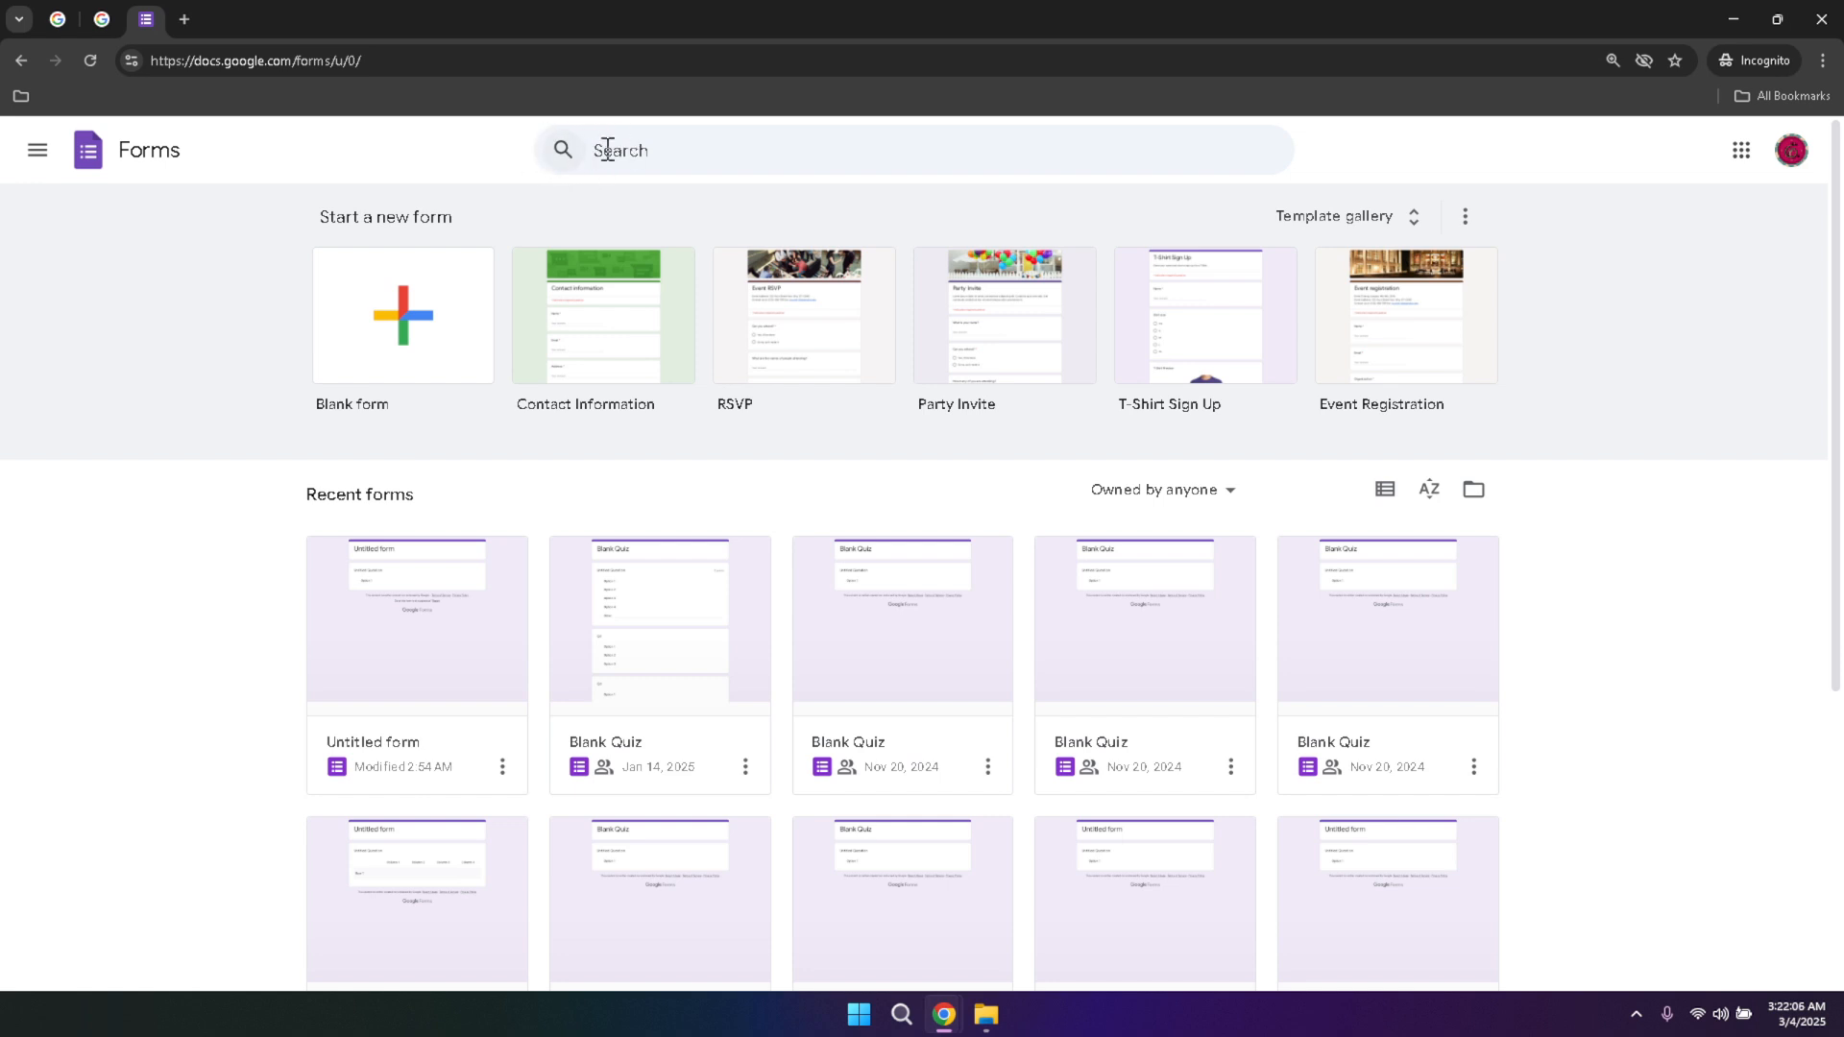
pyautogui.click(659, 159)
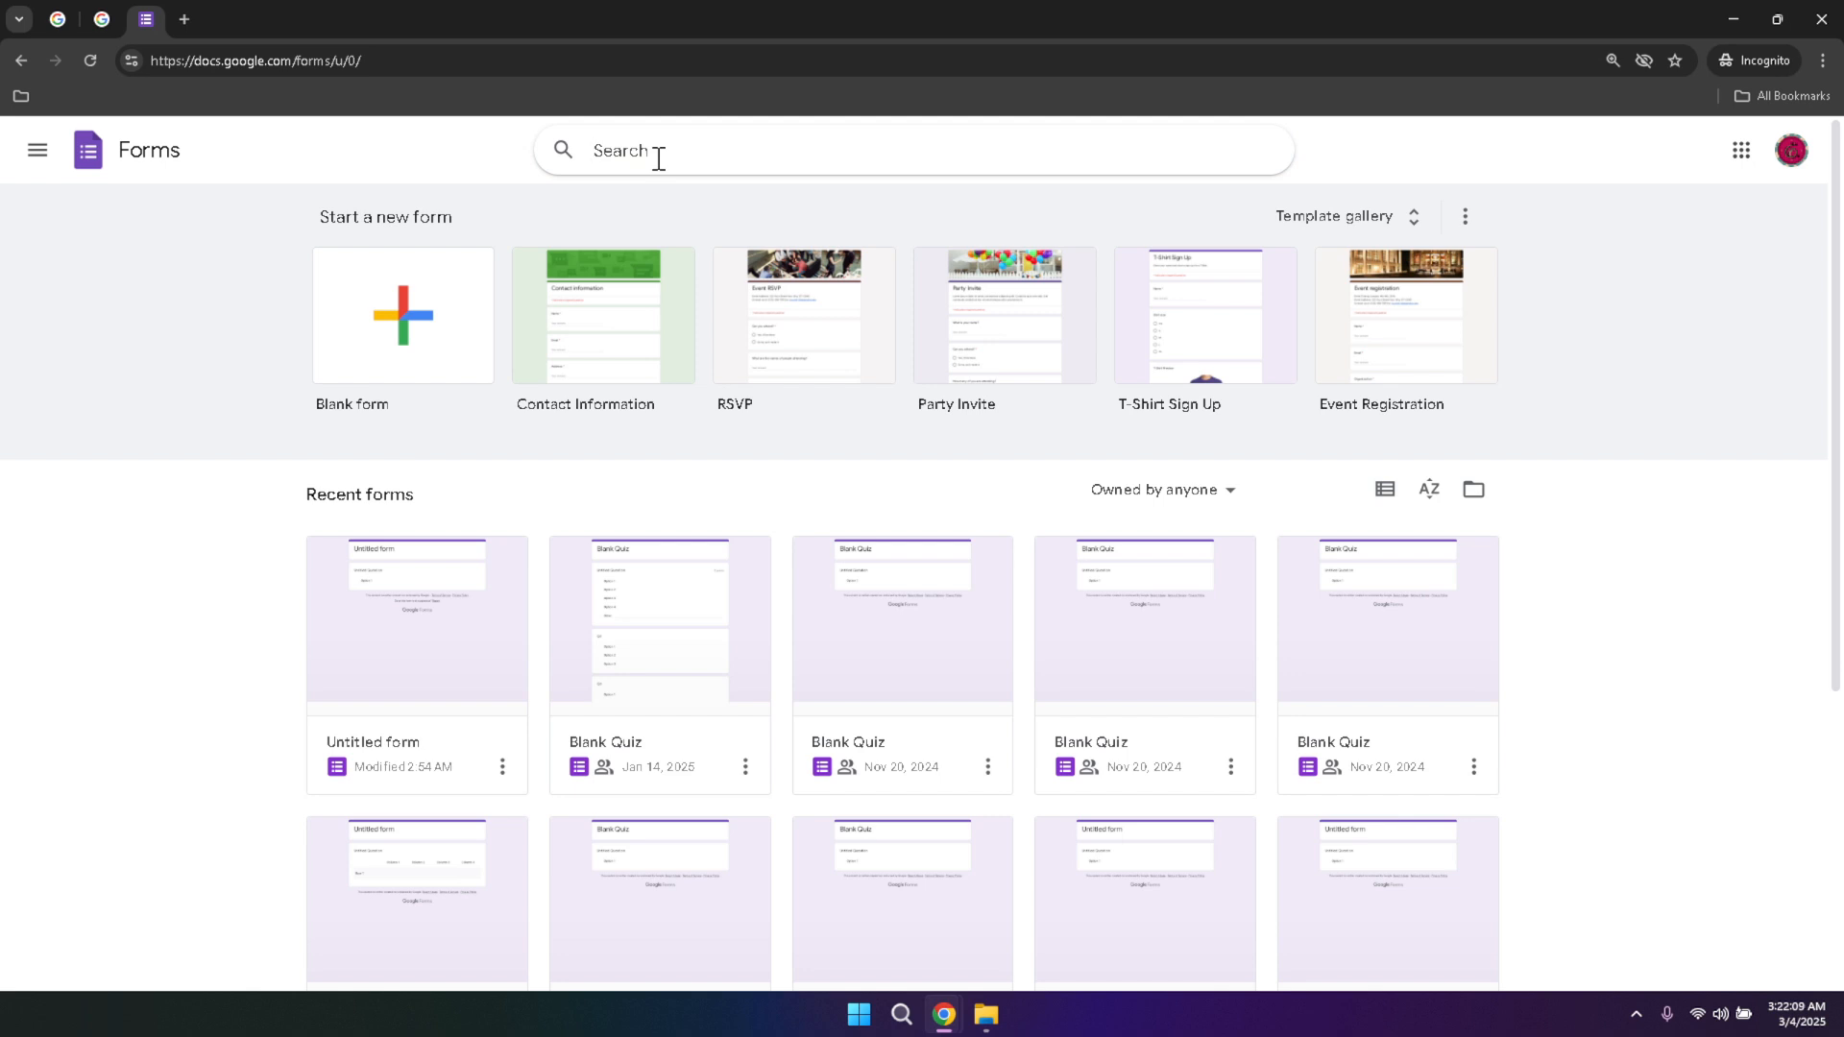
pyautogui.write('untitled')
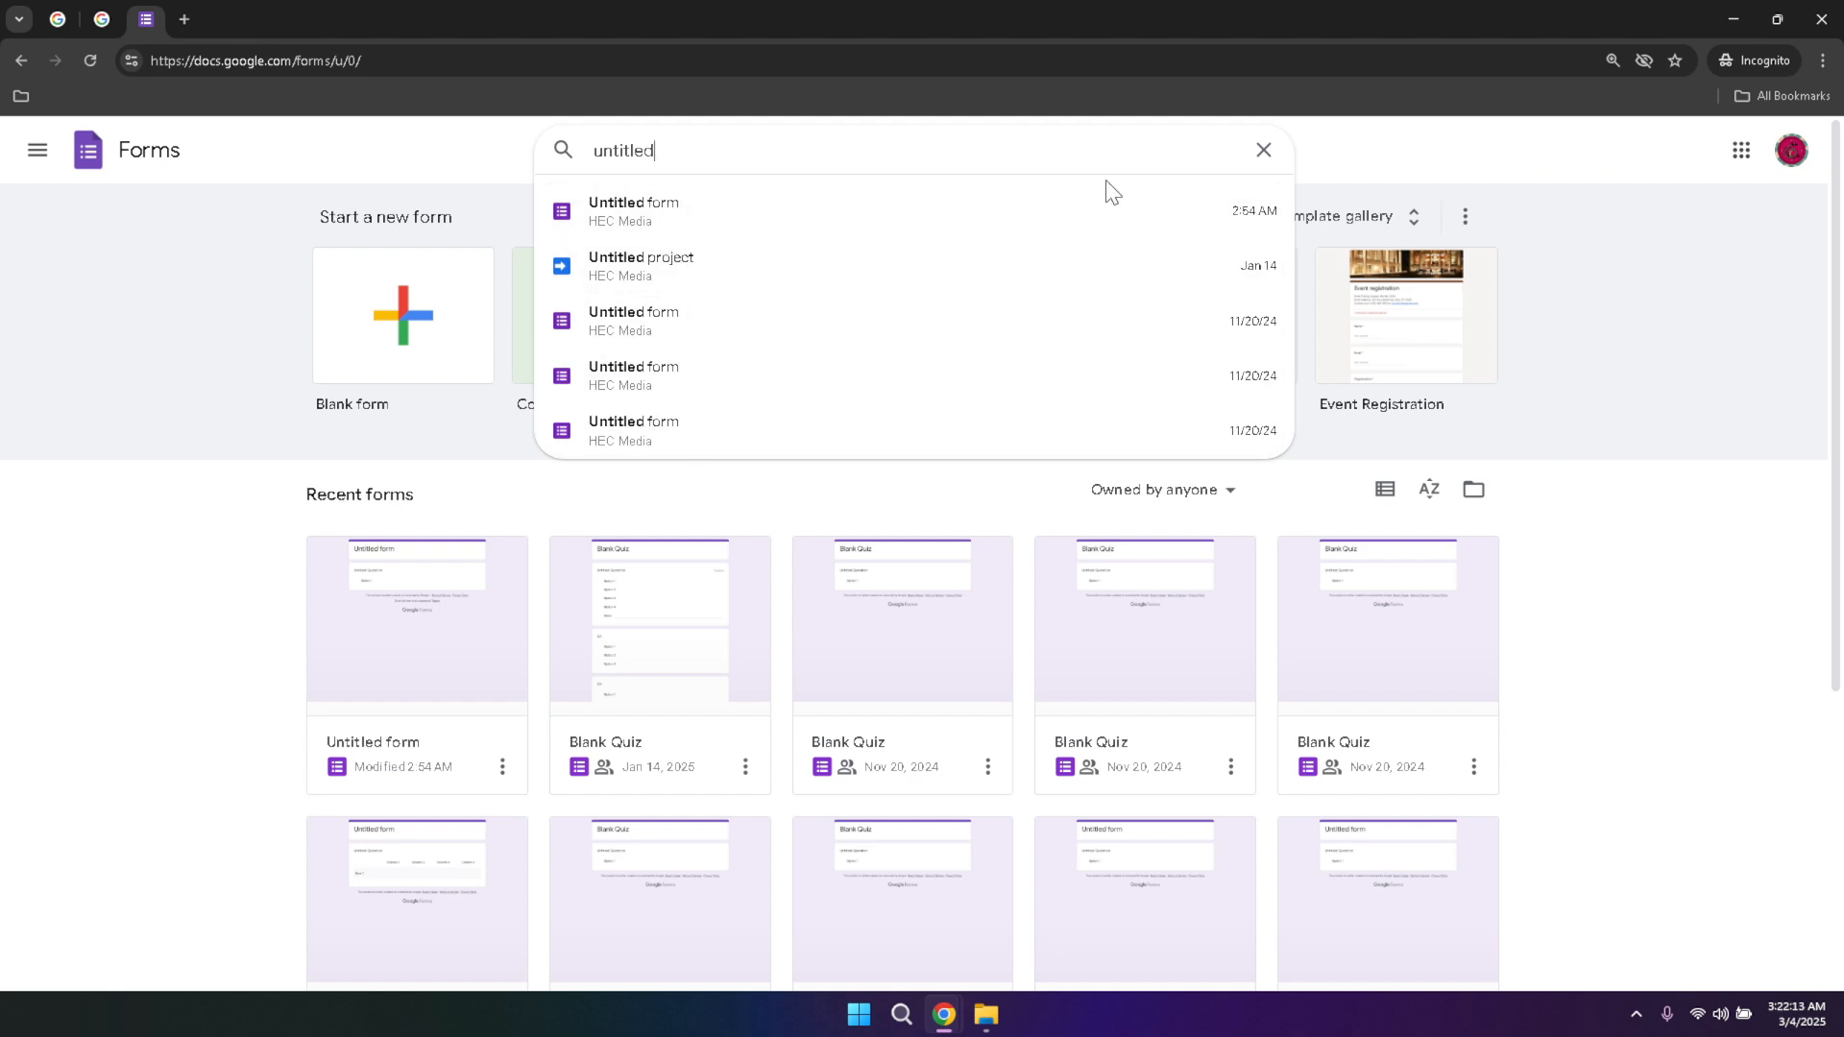
pyautogui.click(1270, 155)
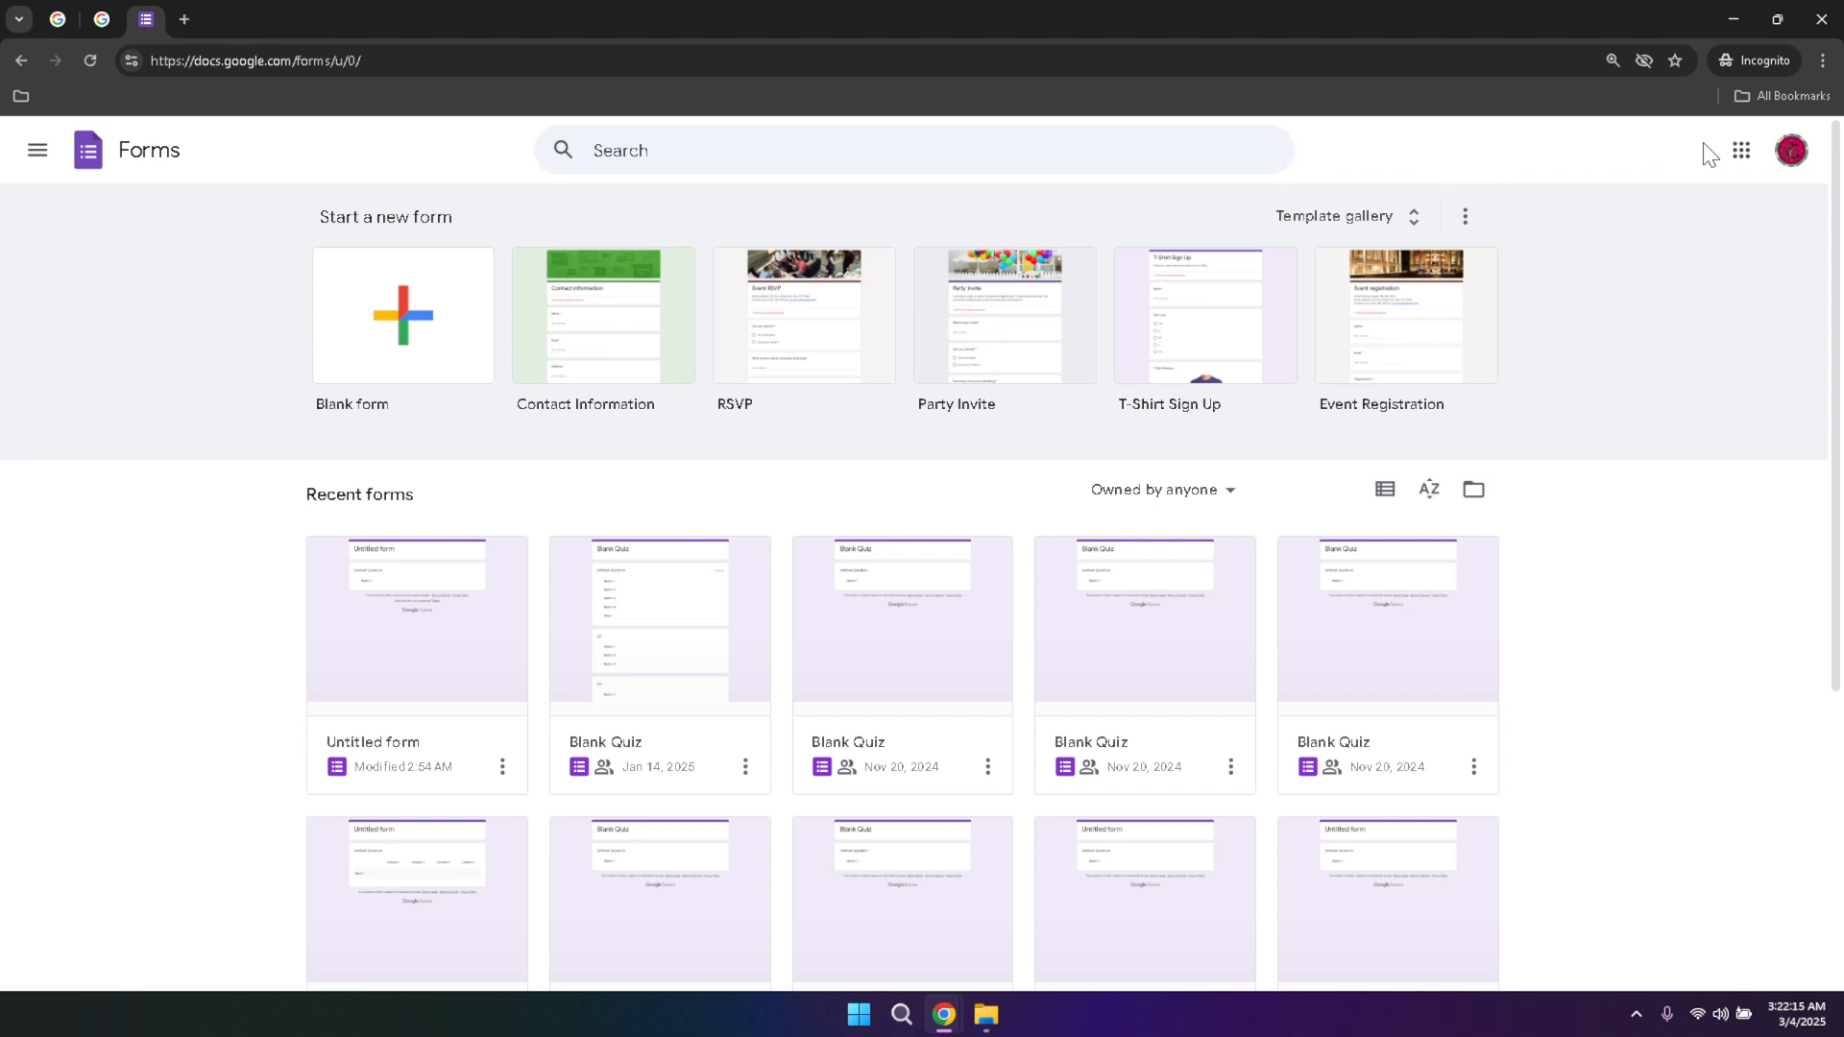
# Look through the list of Google apps and the account options, closing them when done.
pyautogui.click(1737, 161)
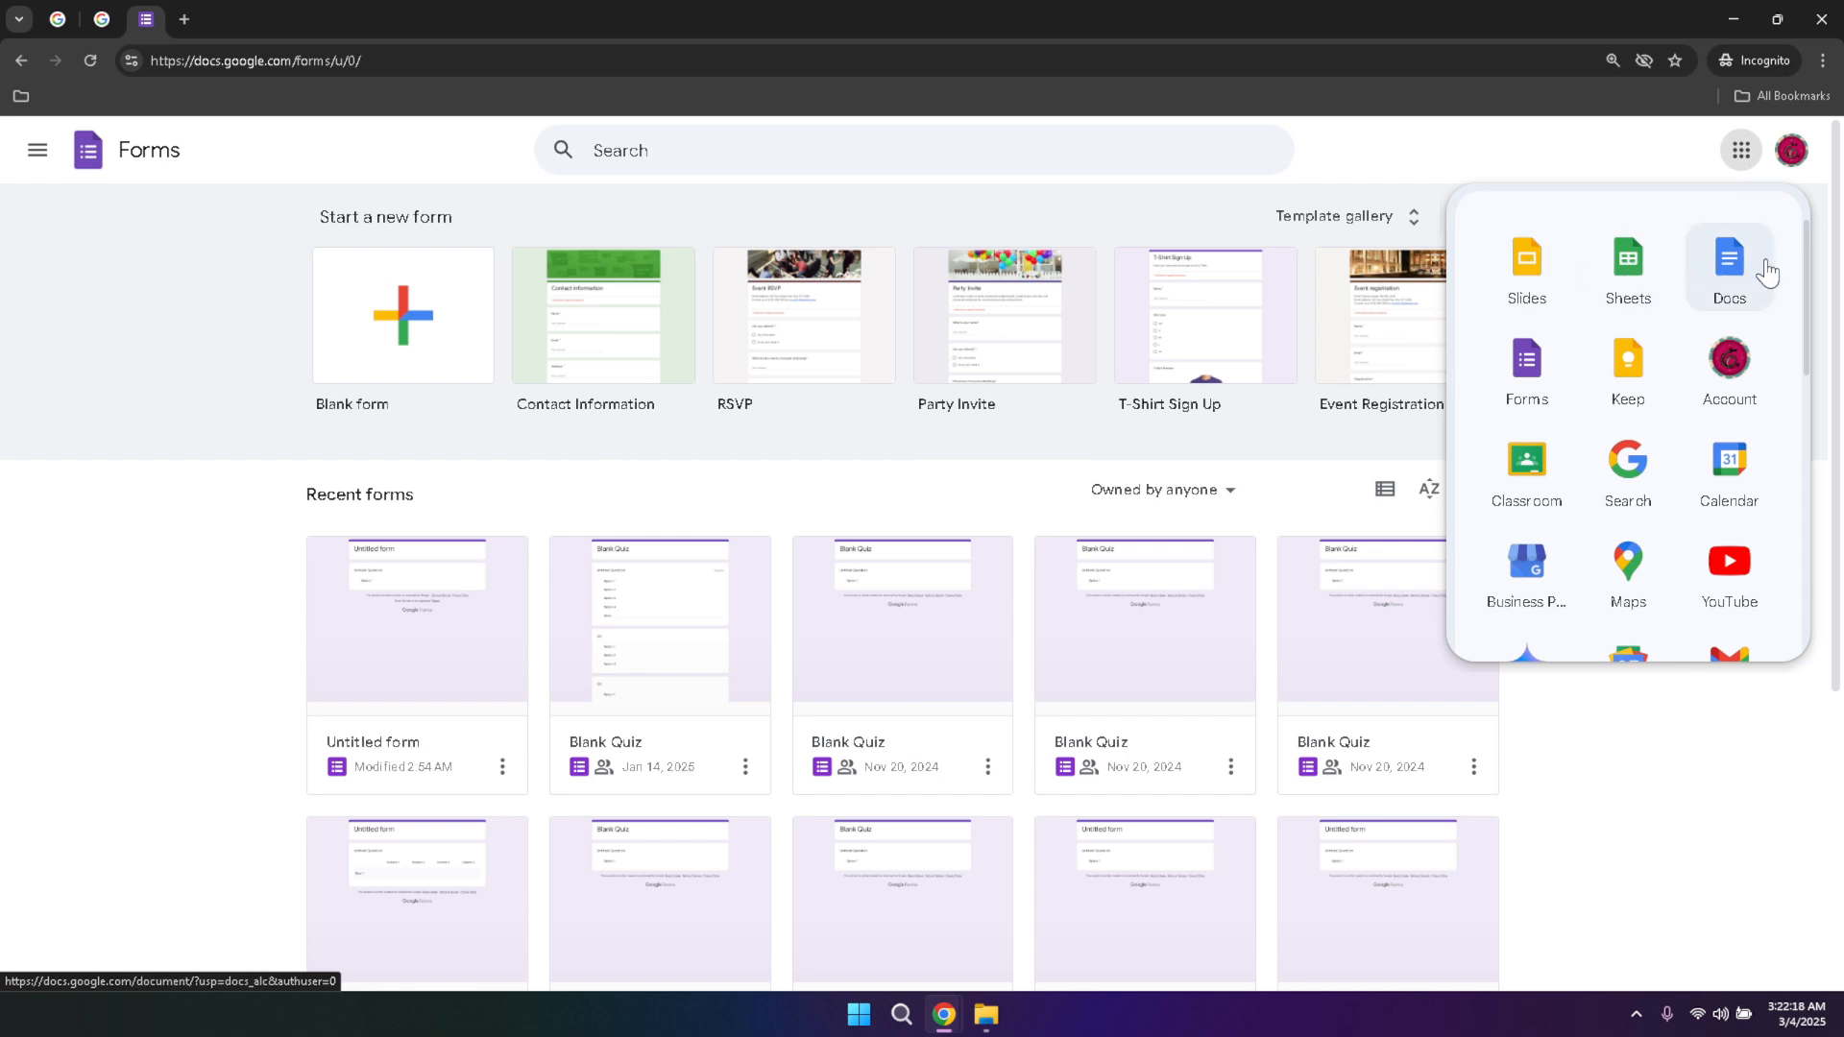
pyautogui.moveTo(1807, 268); pyautogui.dragTo(1784, 510)
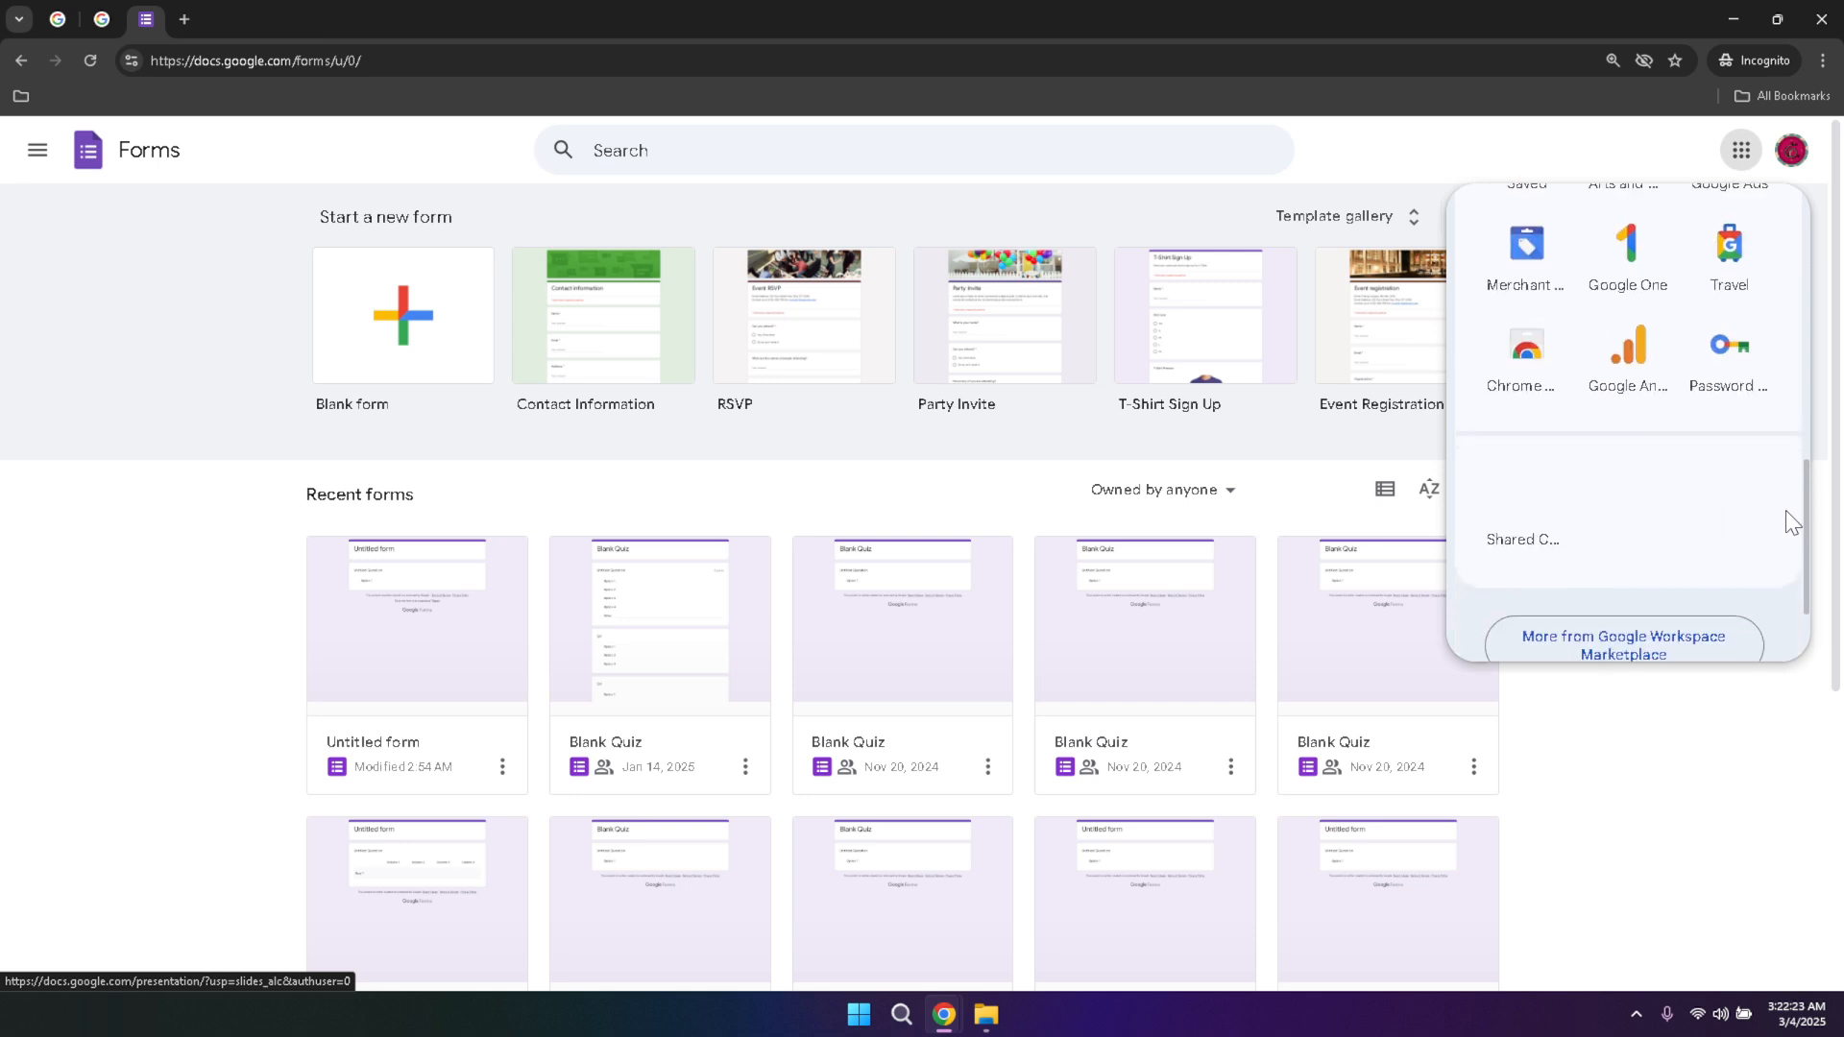
pyautogui.click(1790, 152)
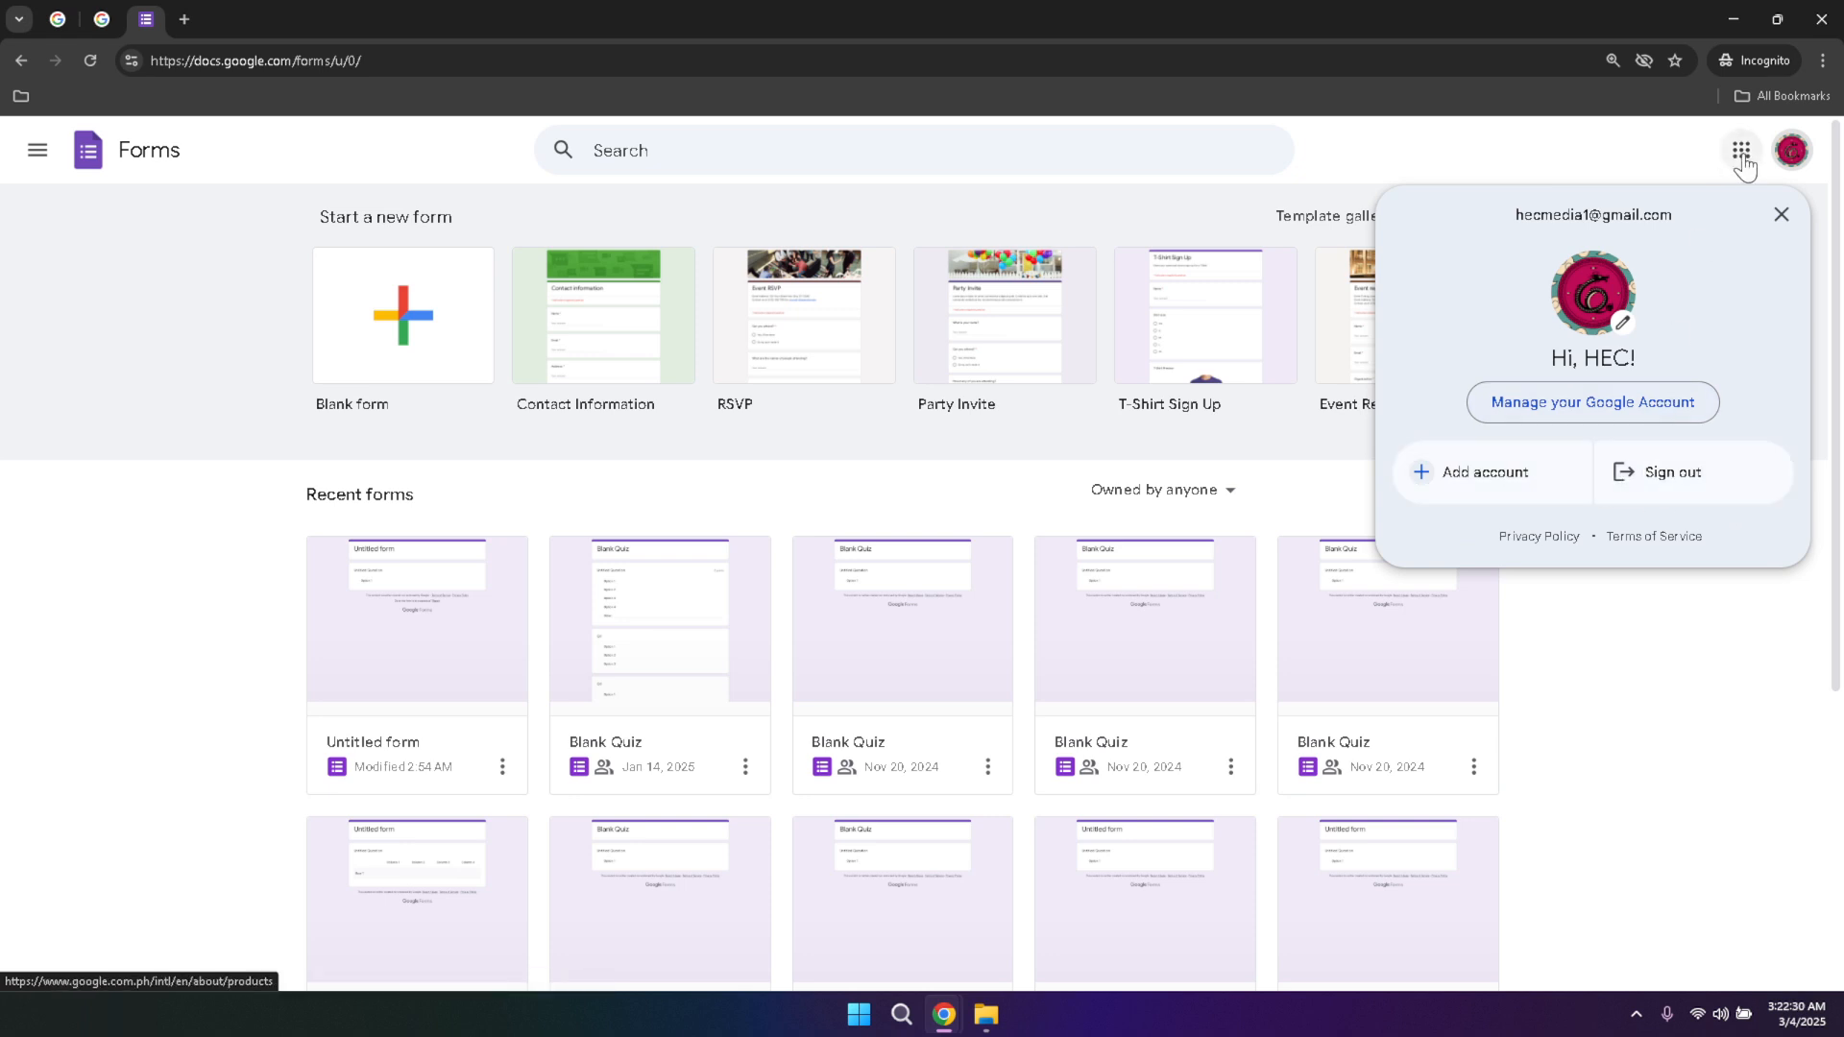
pyautogui.click(1645, 157)
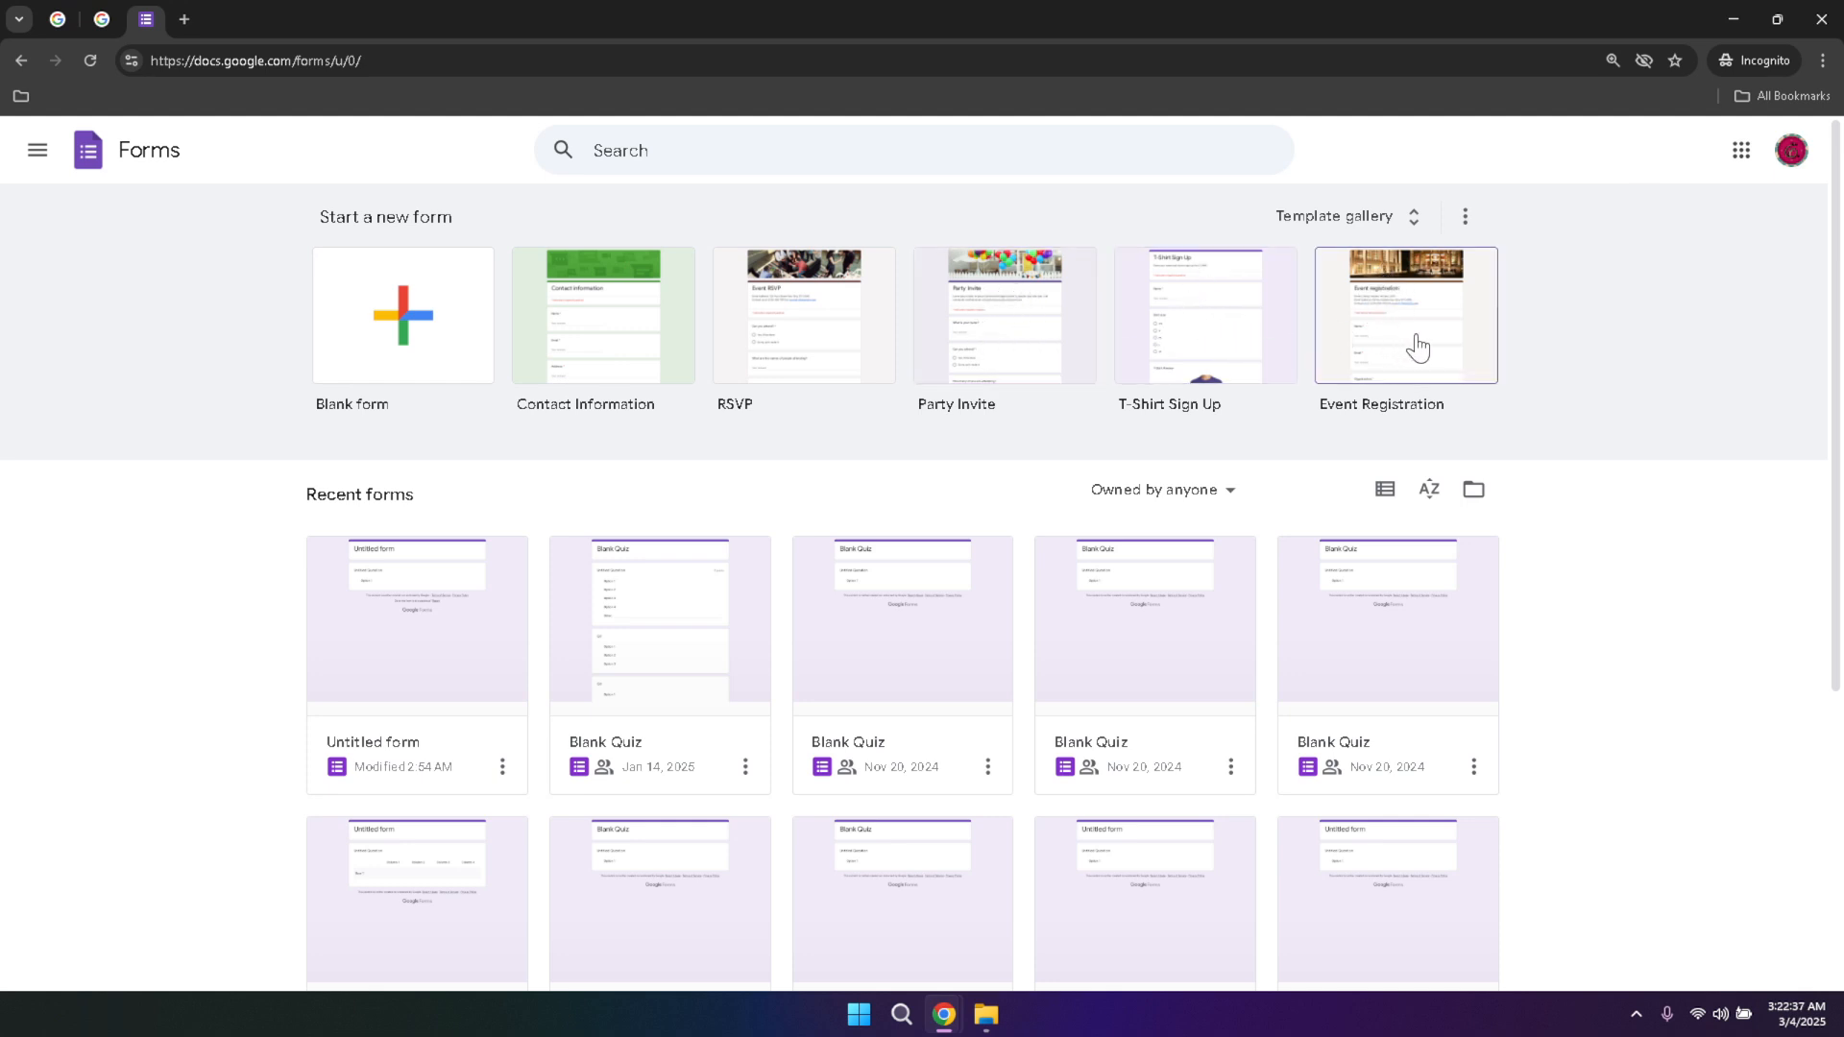
# Open the full template gallery and create a blank form from it.
pyautogui.click(1413, 220)
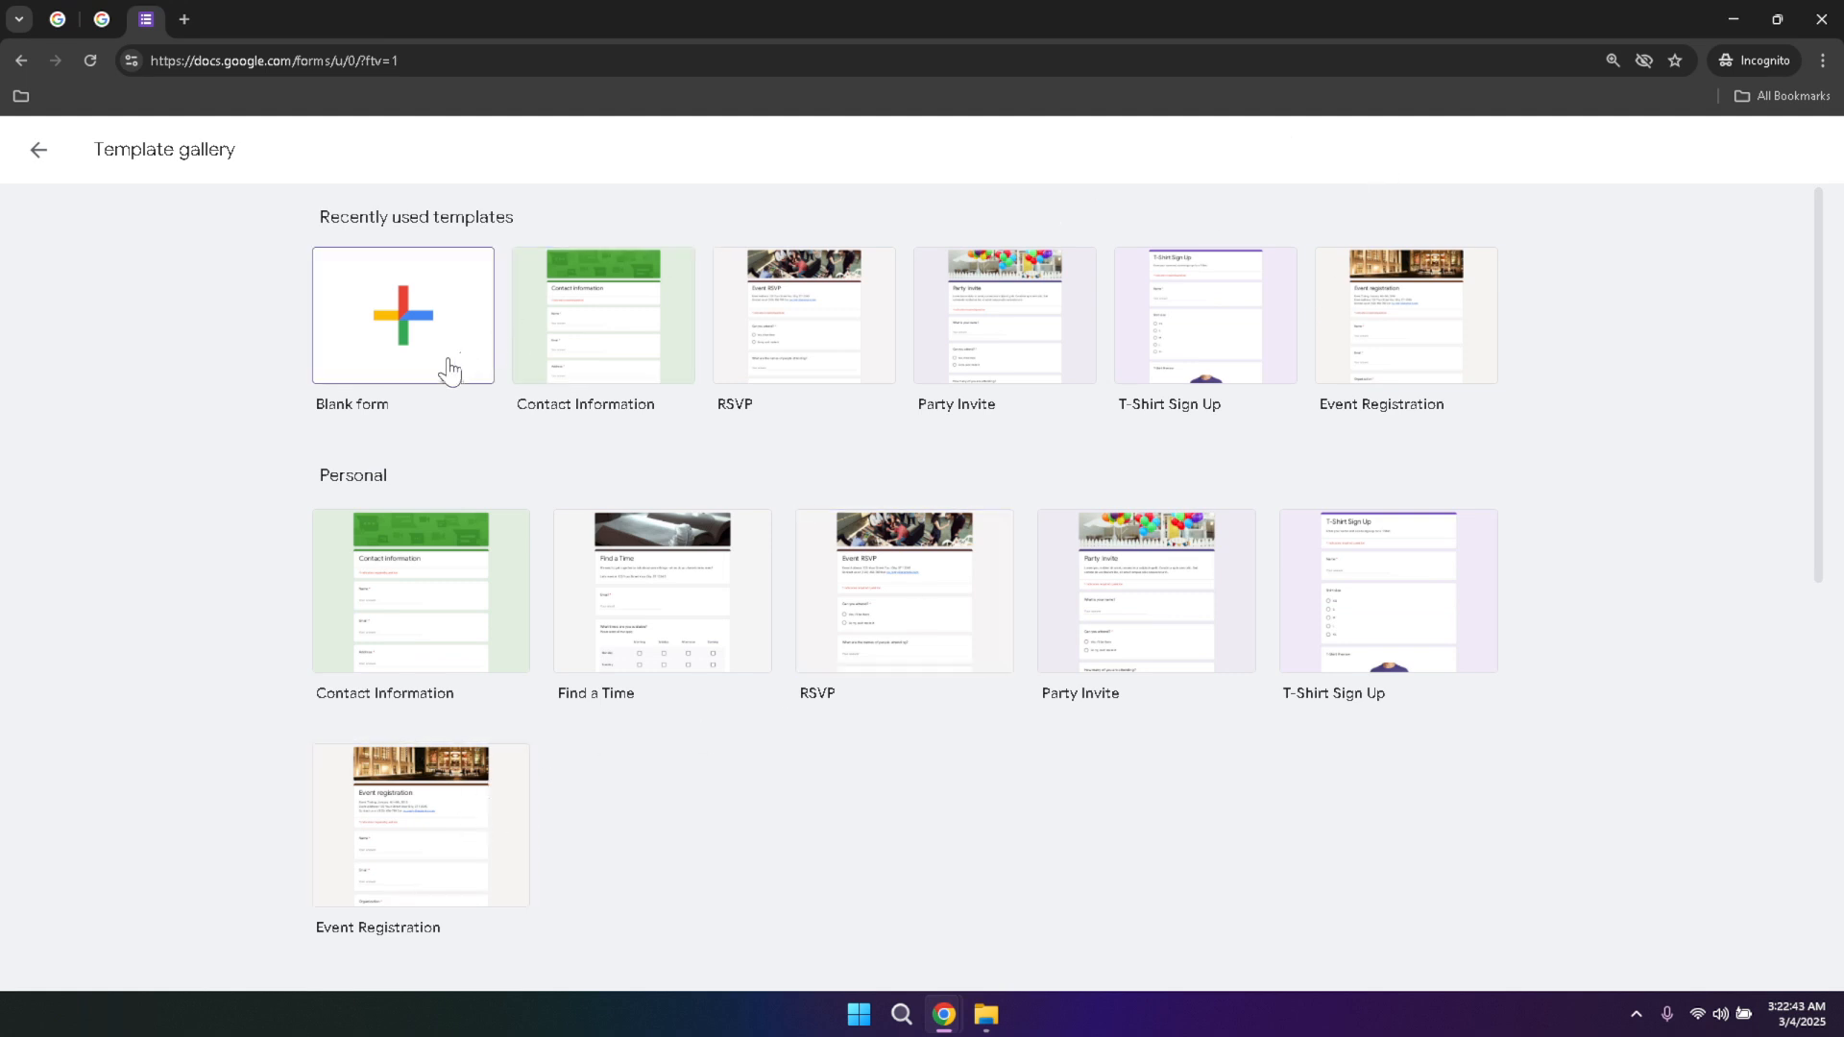
pyautogui.click(402, 361)
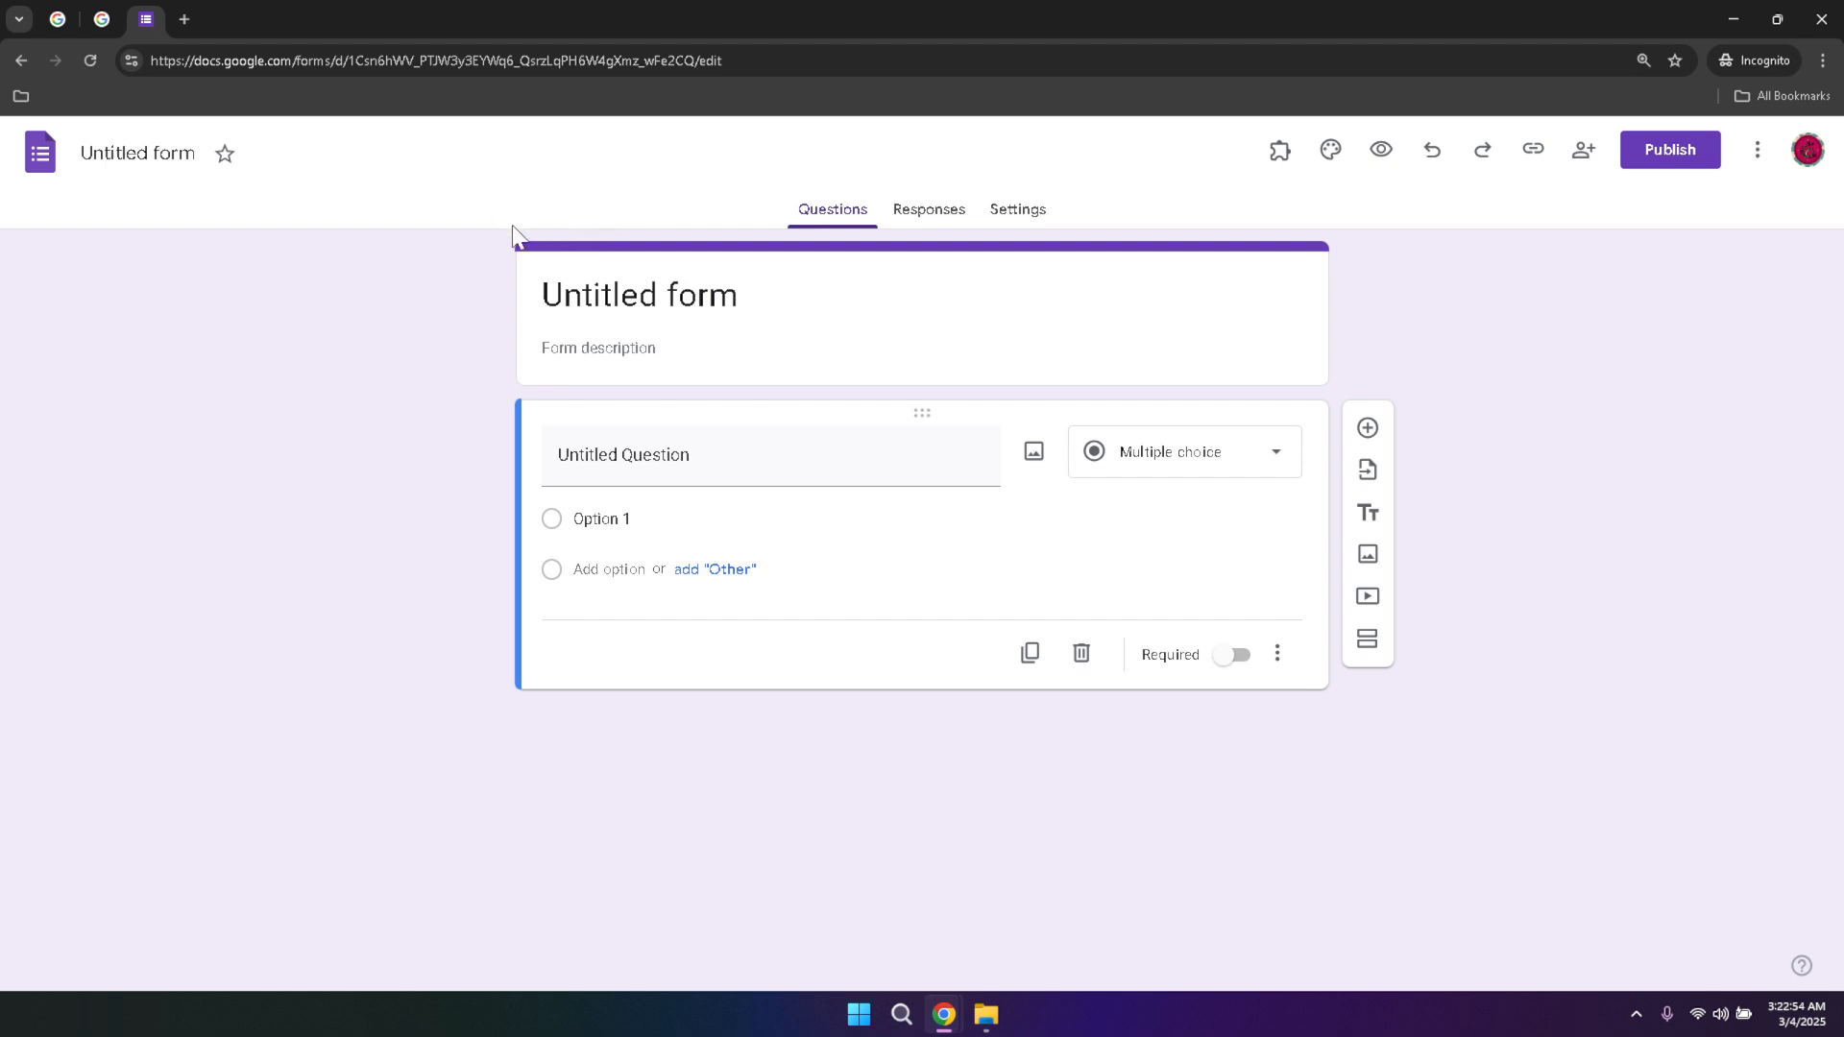
# Rename the untitled form as "Sample Form" and star it.
pyautogui.click(90, 160)
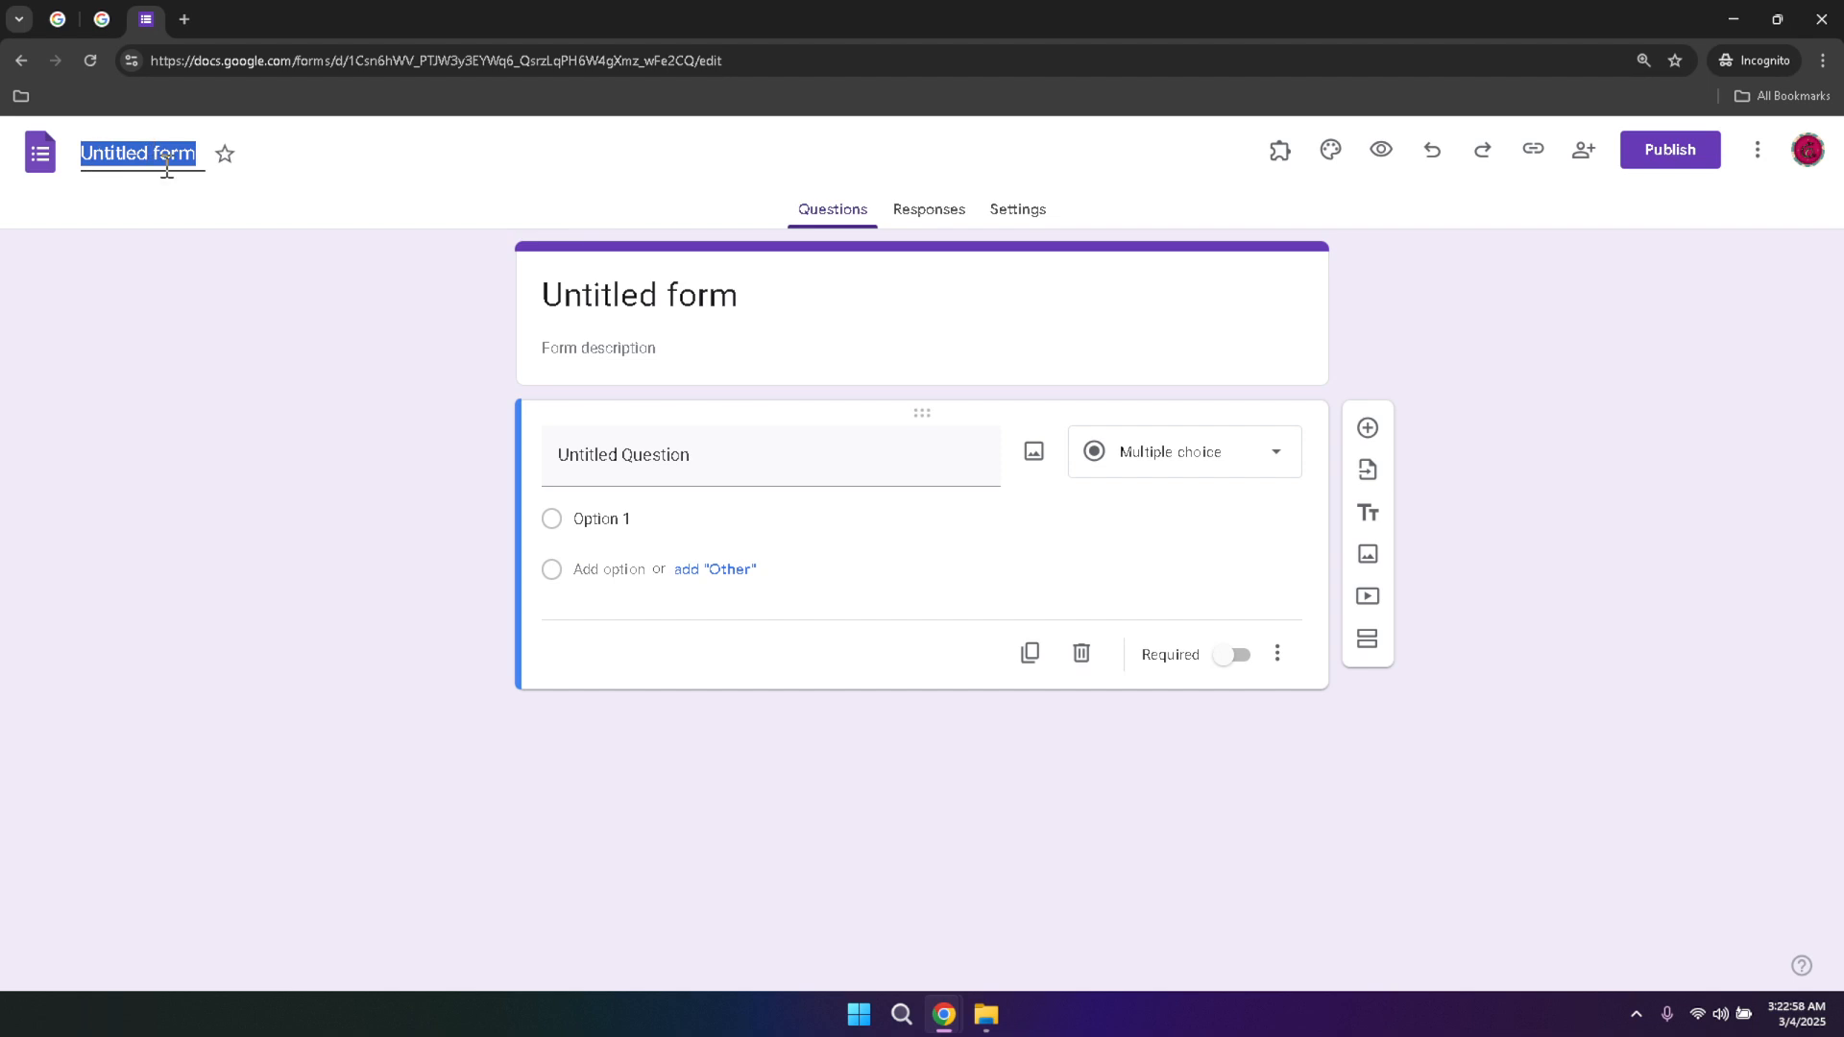
pyautogui.write('Sample Form')
pyautogui.click(224, 202)
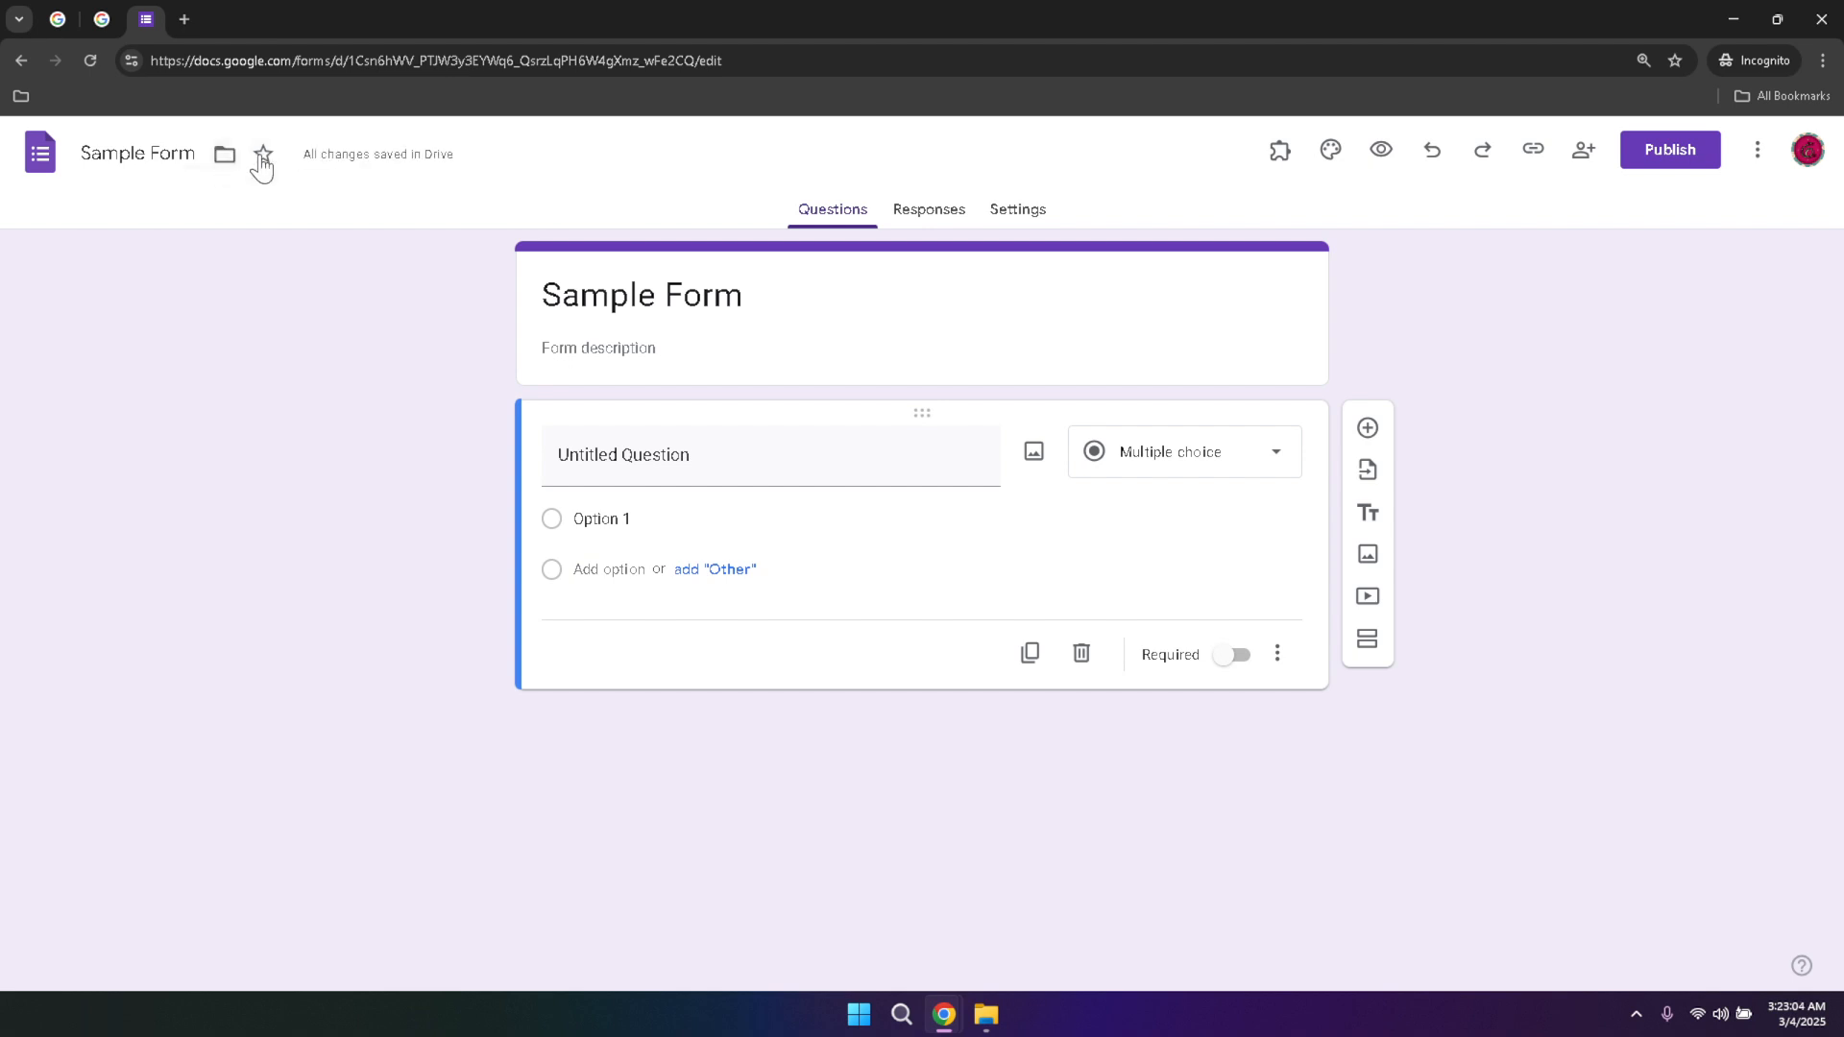
pyautogui.click(261, 154)
# Check the form's additional options and the list of installed add-ons without choosing anything.
pyautogui.click(1758, 156)
pyautogui.click(1760, 154)
pyautogui.click(1280, 153)
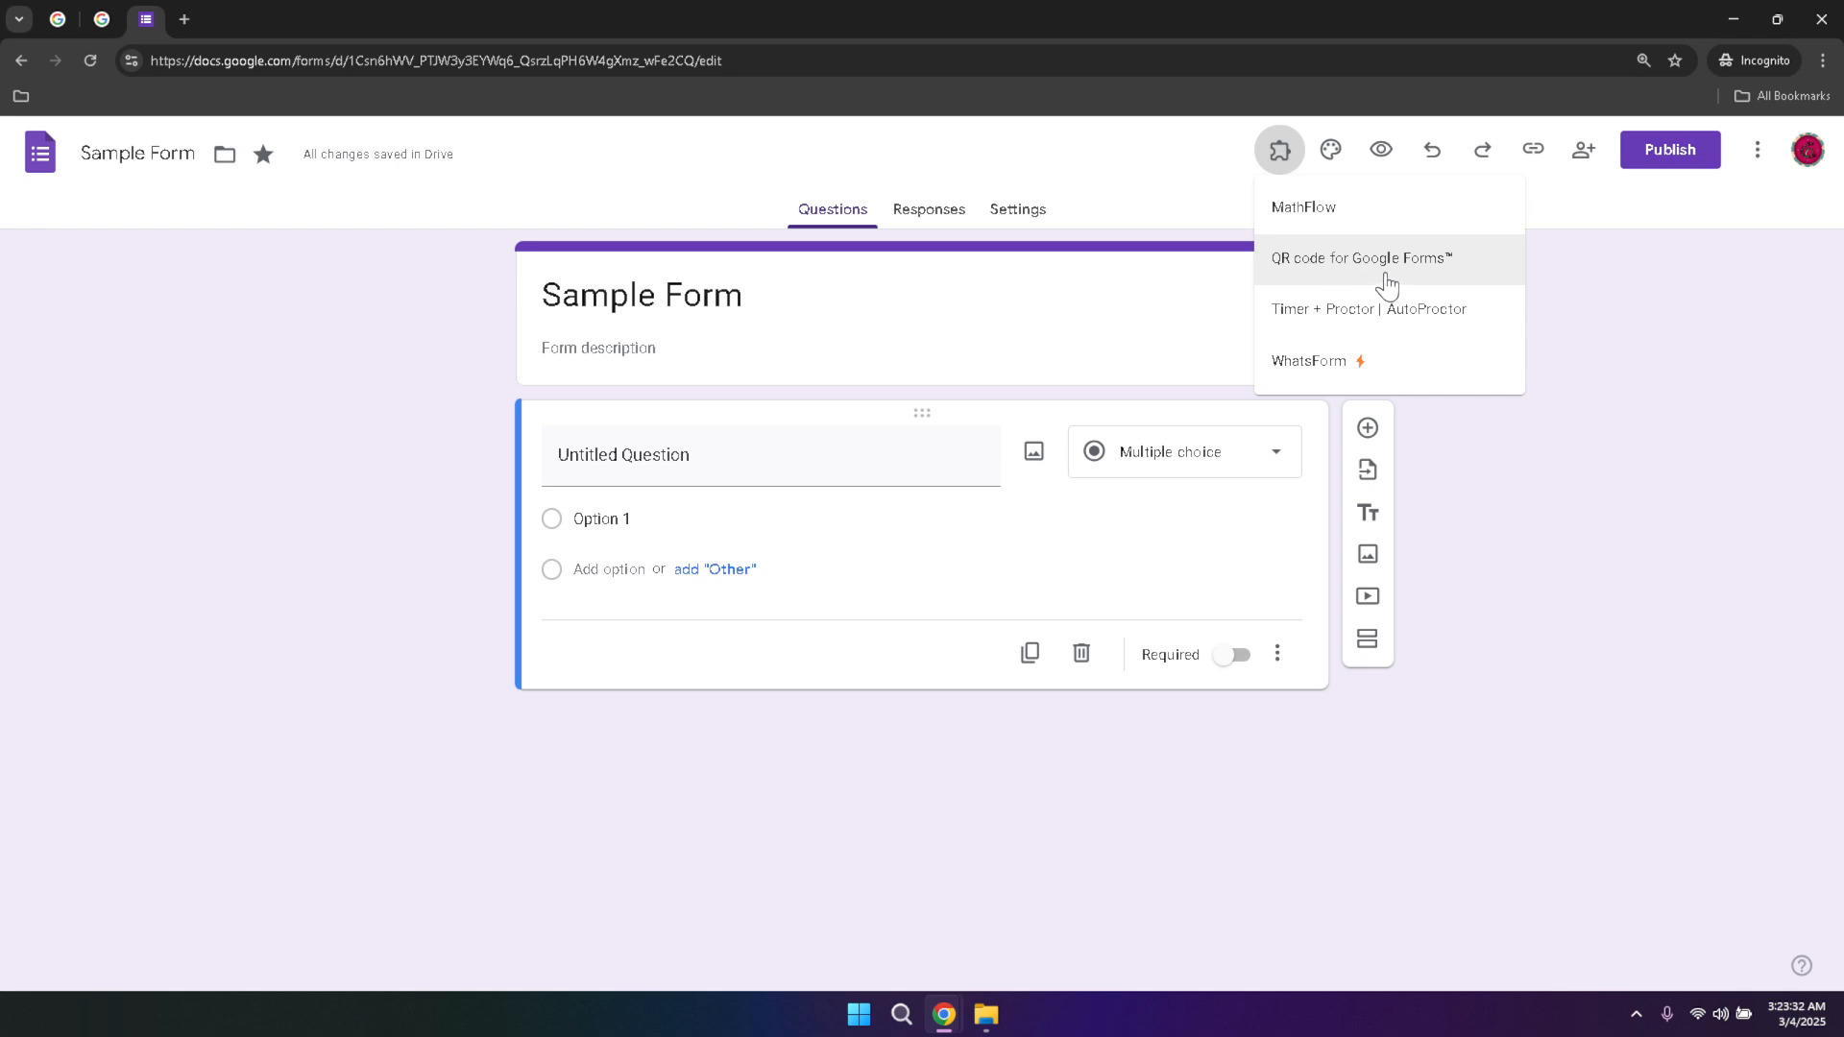
pyautogui.click(1329, 155)
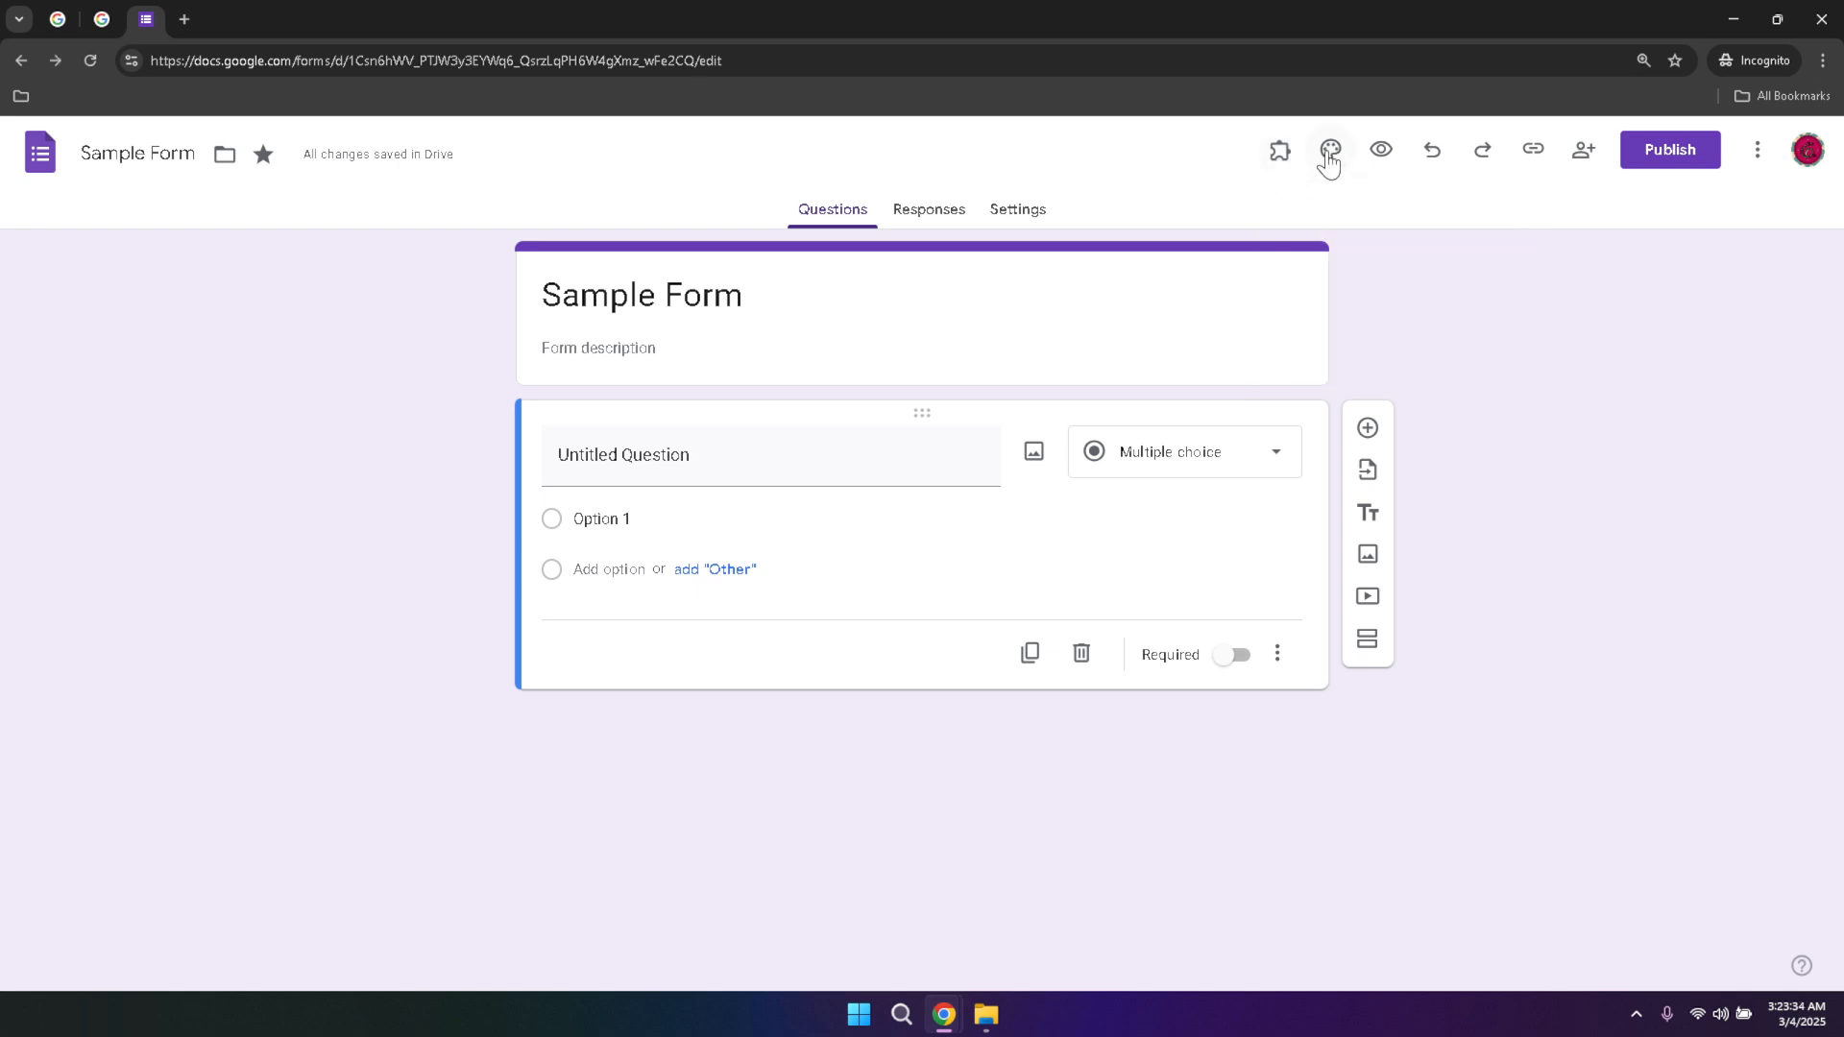
# Open the theme settings and choose 11 as the font size for the form's body text.
pyautogui.click(1329, 159)
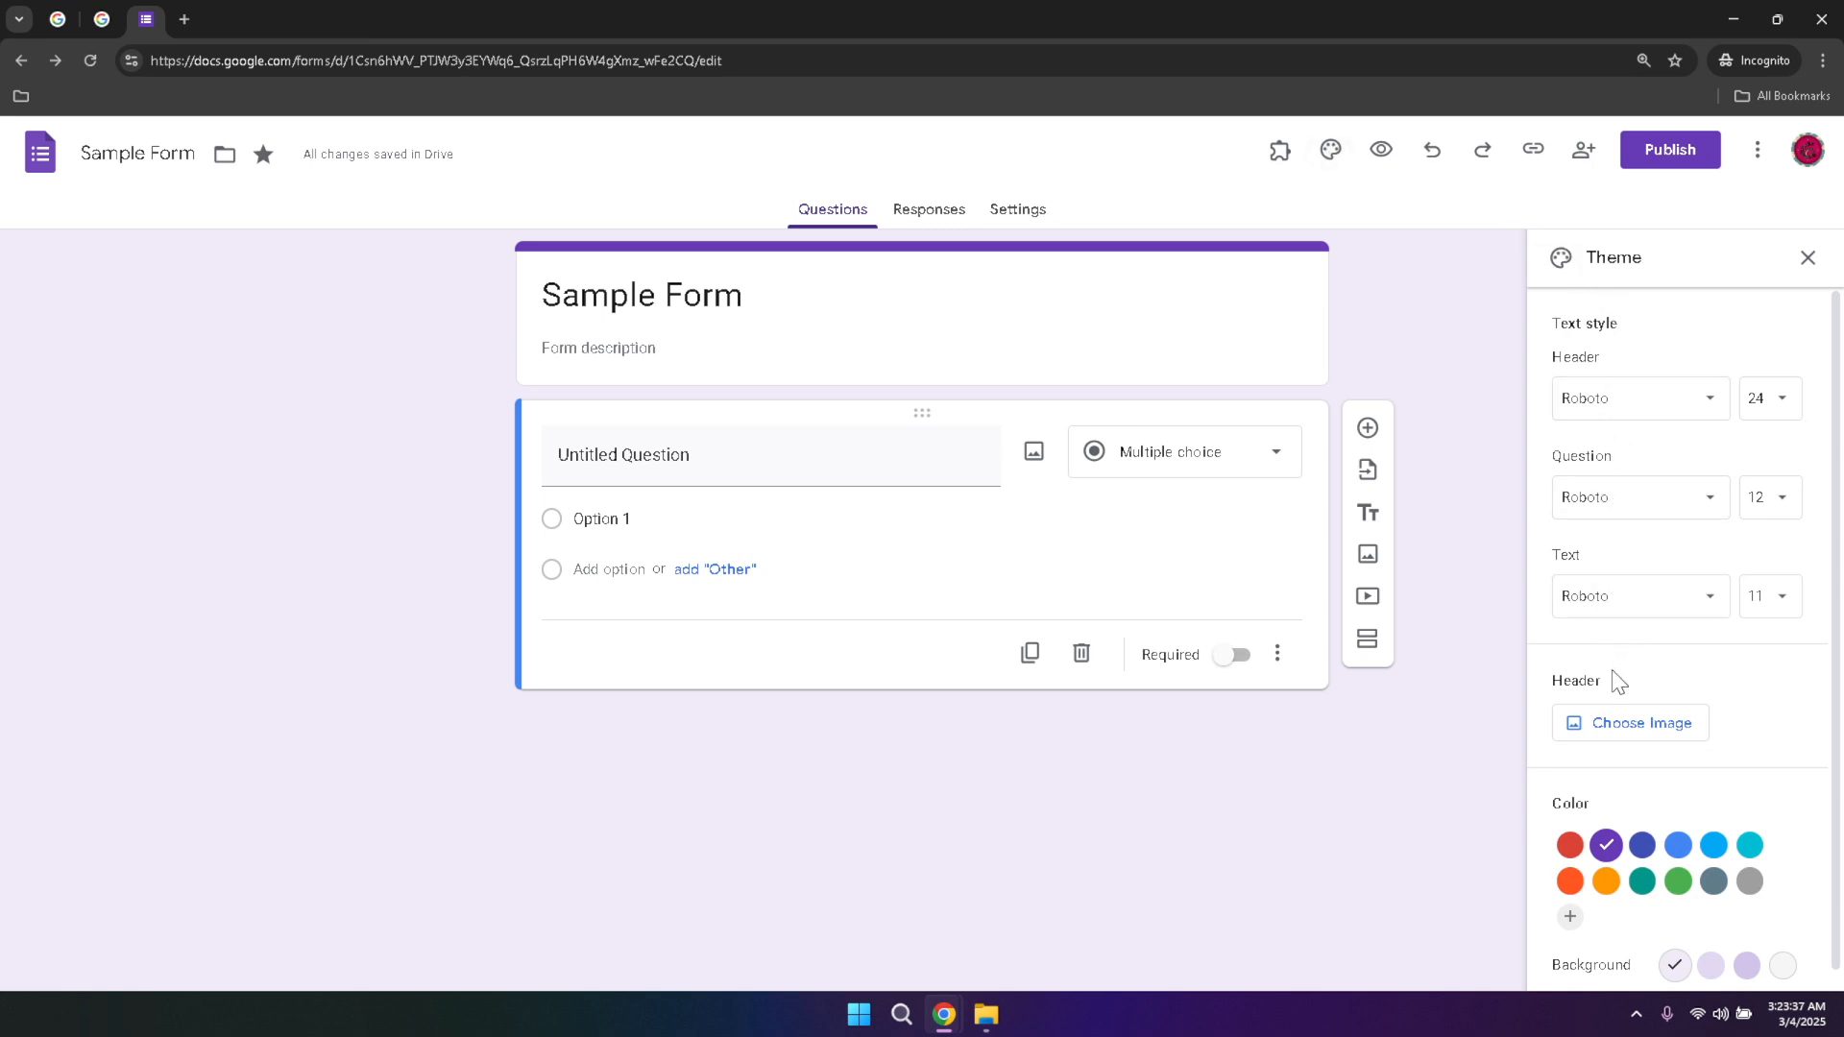
pyautogui.doubleClick(1636, 771)
pyautogui.click(1651, 767)
pyautogui.click(1783, 611)
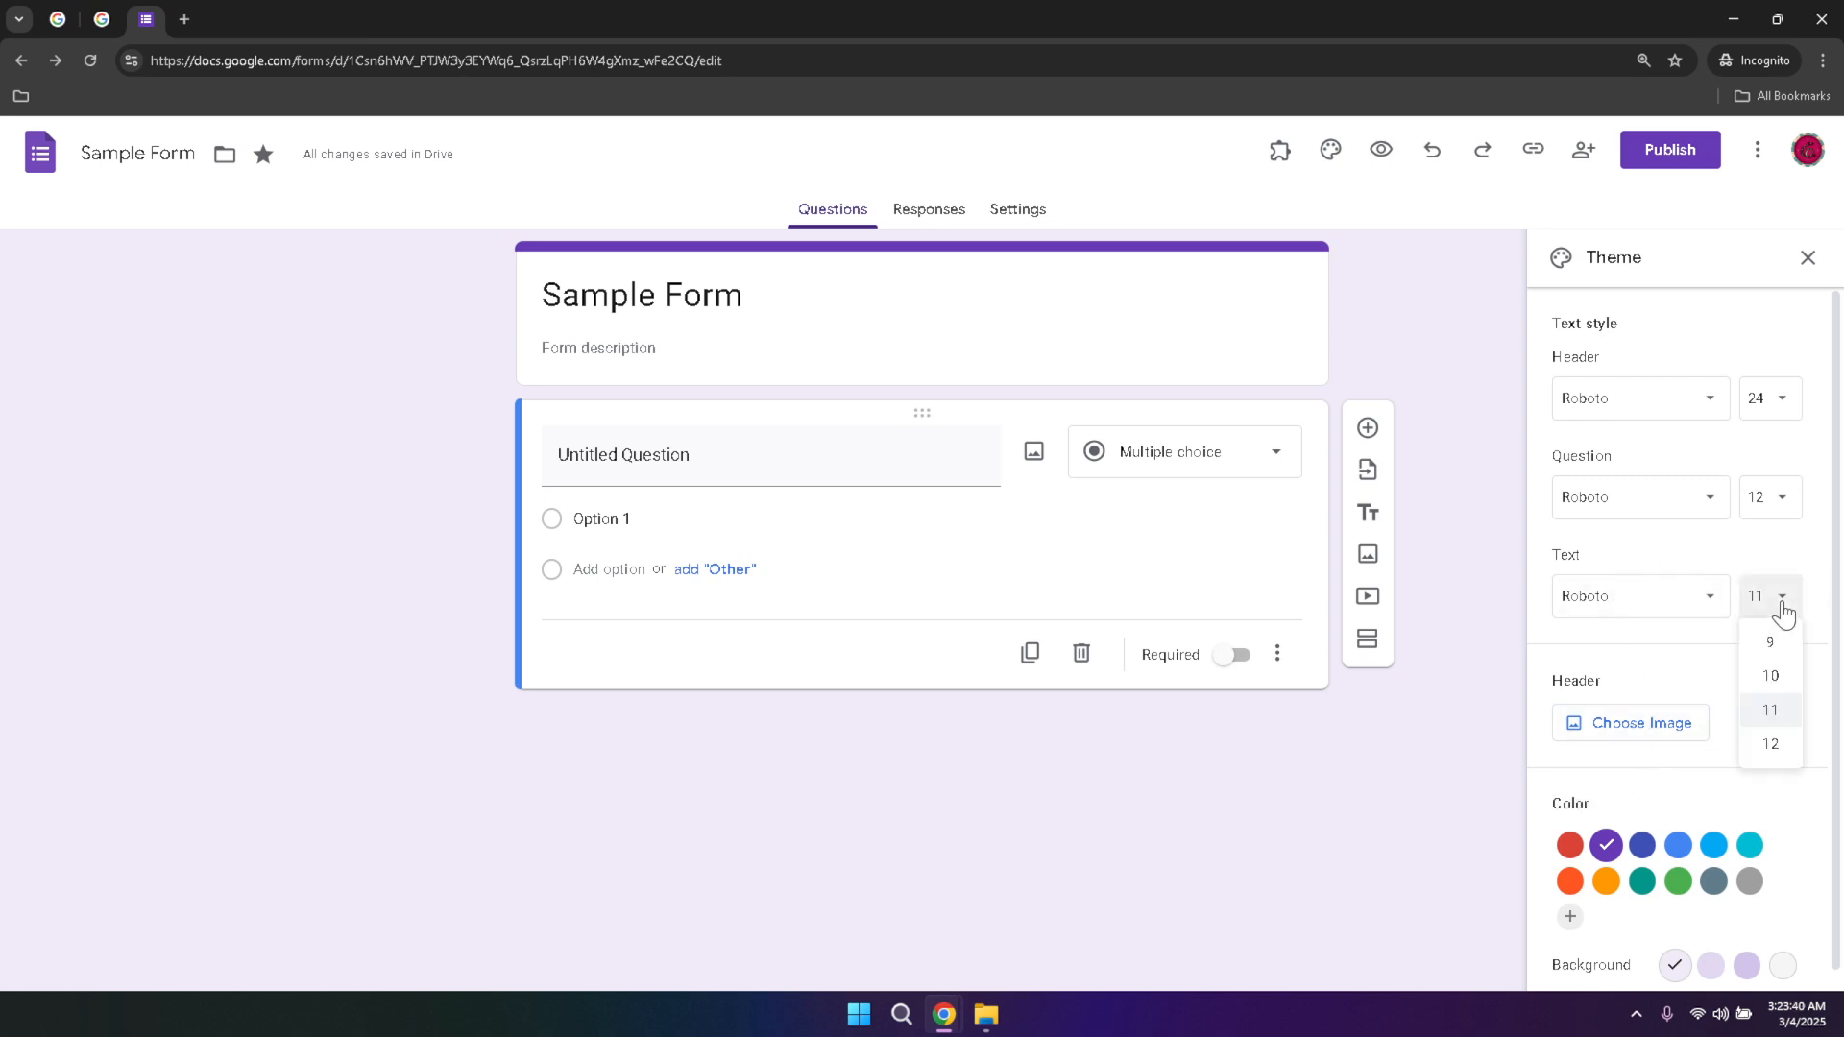
pyautogui.click(1772, 710)
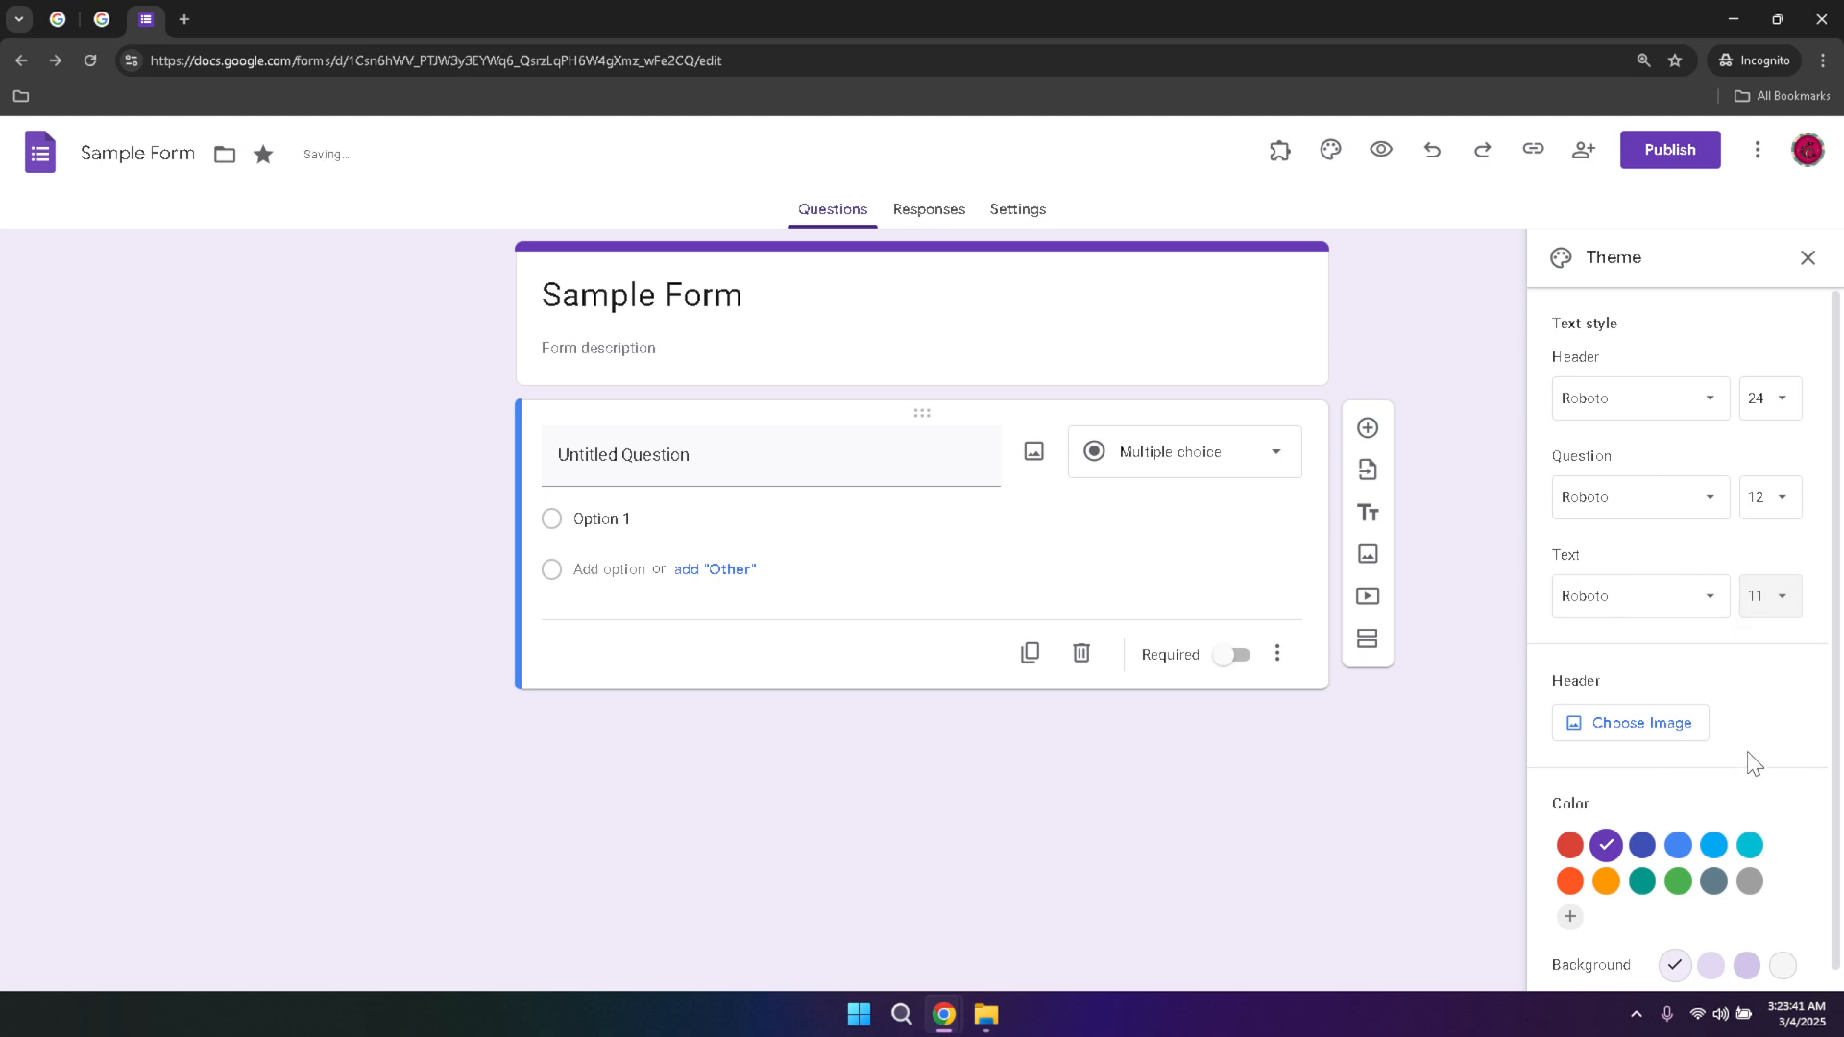
# Try blue shades as the form's theme colour and settle on orange.
pyautogui.click(1675, 847)
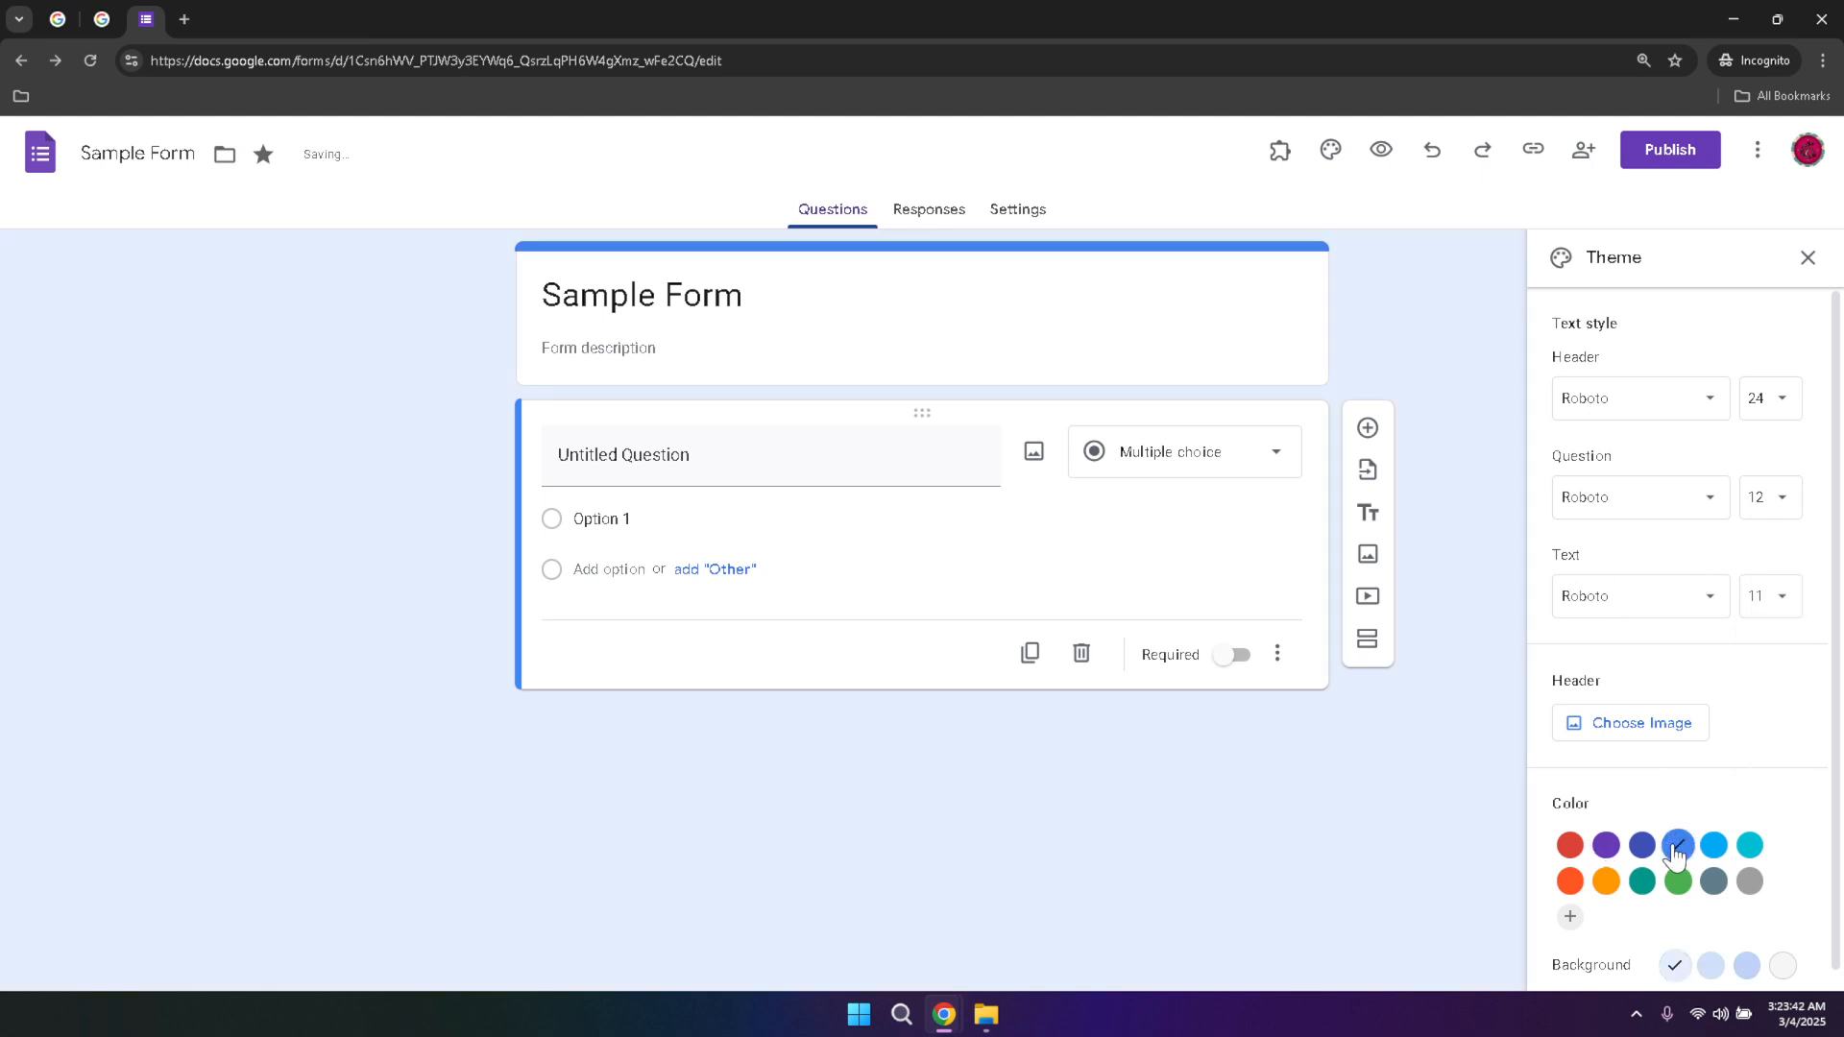
pyautogui.click(1643, 855)
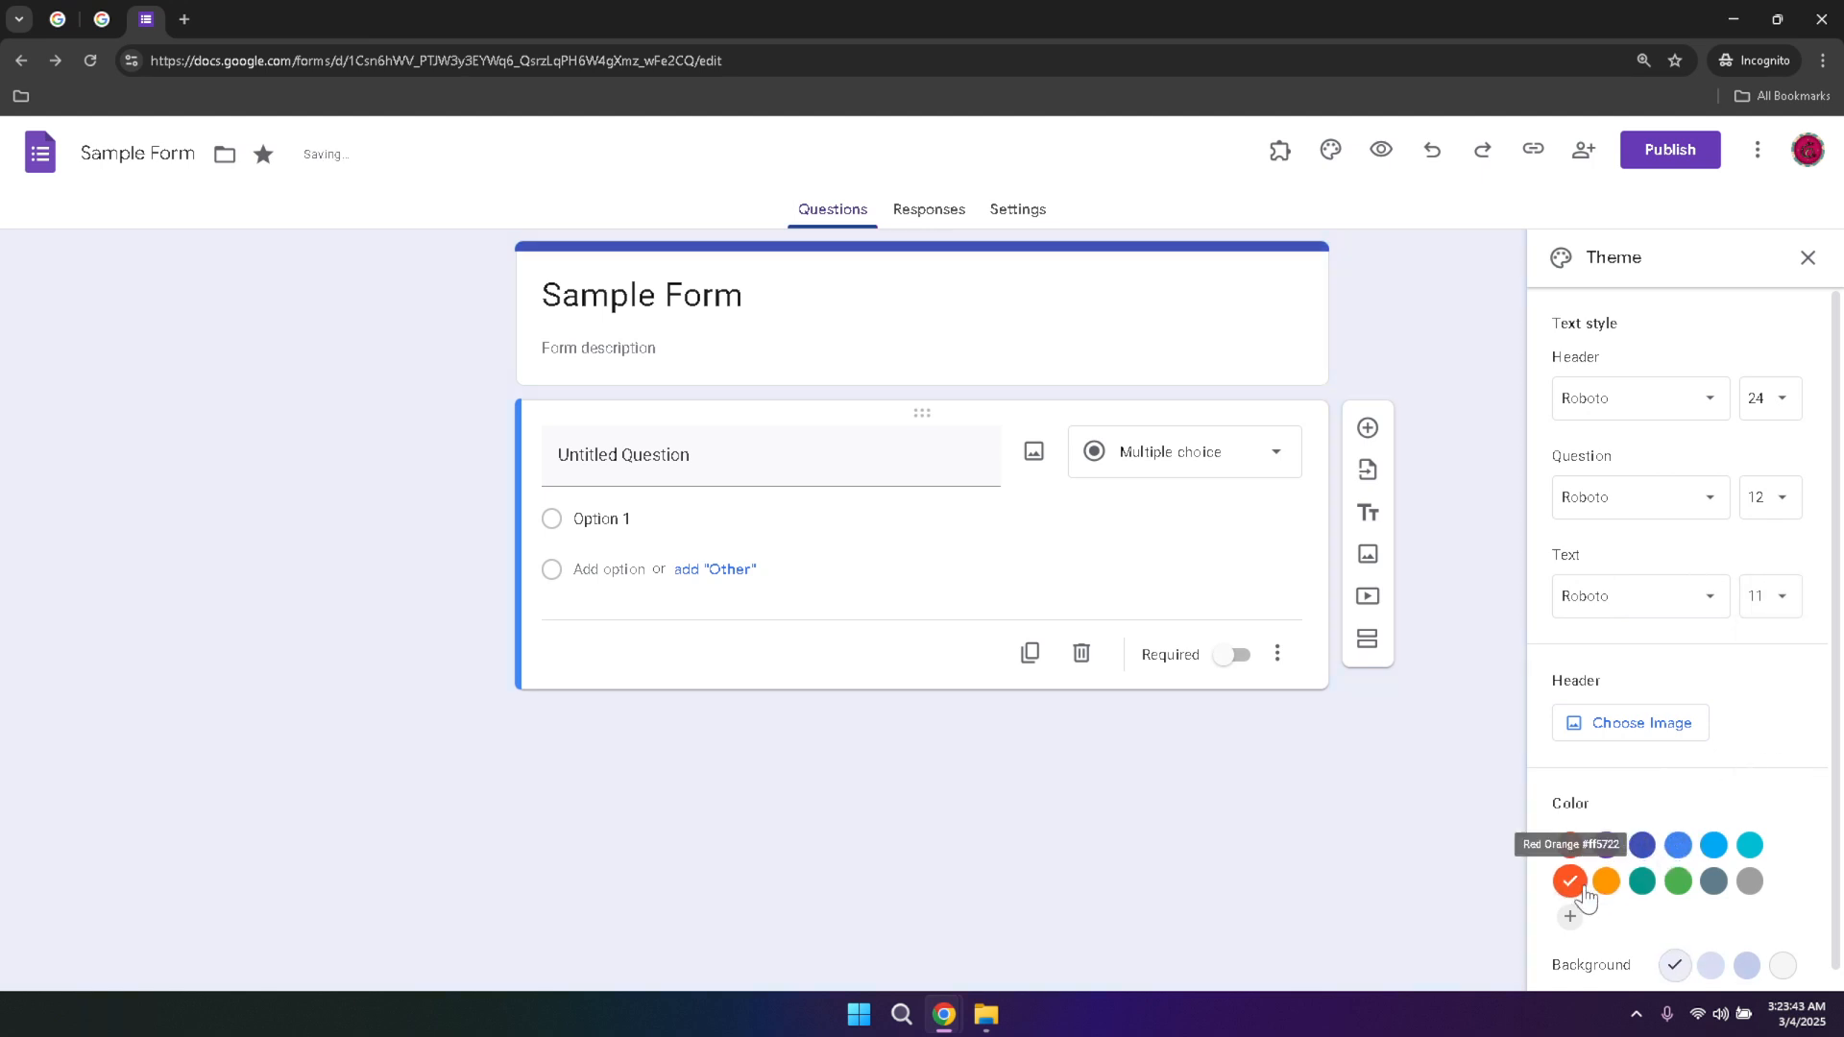
pyautogui.click(1606, 882)
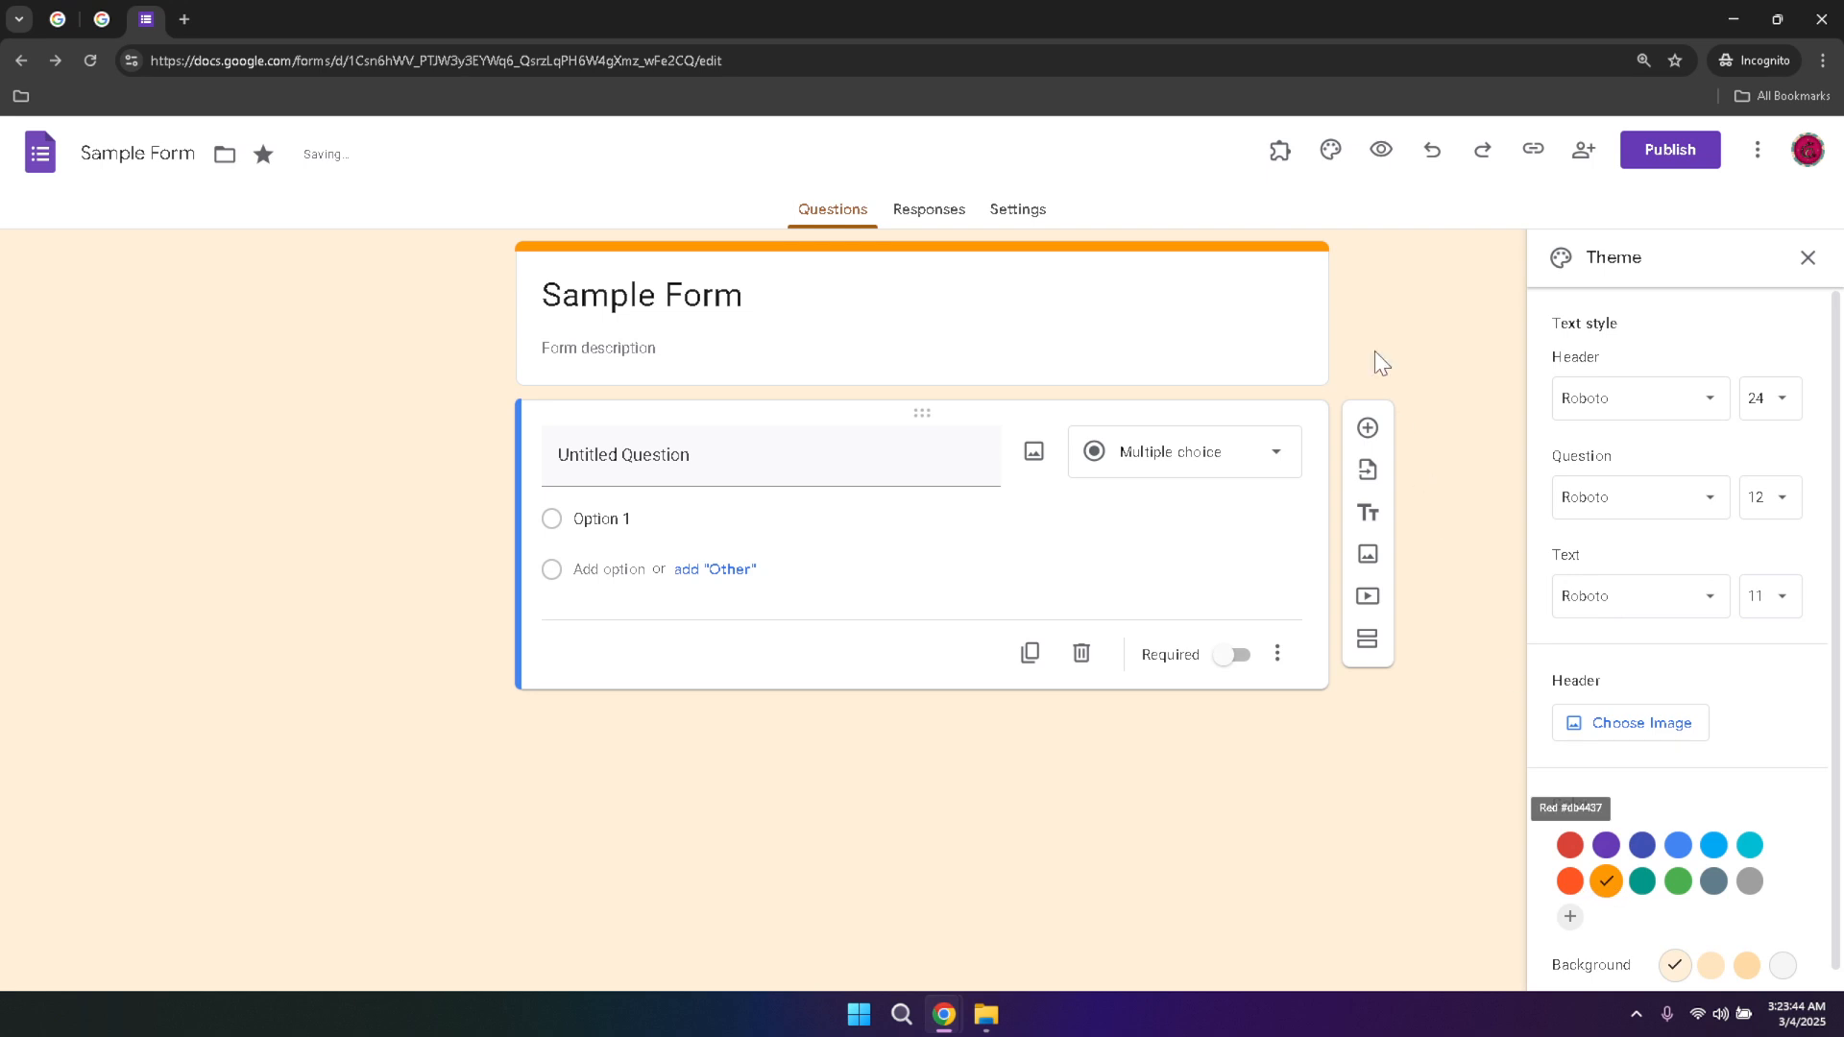
# Preview Sample Form as respondents would see it and return to editing.
pyautogui.click(1370, 156)
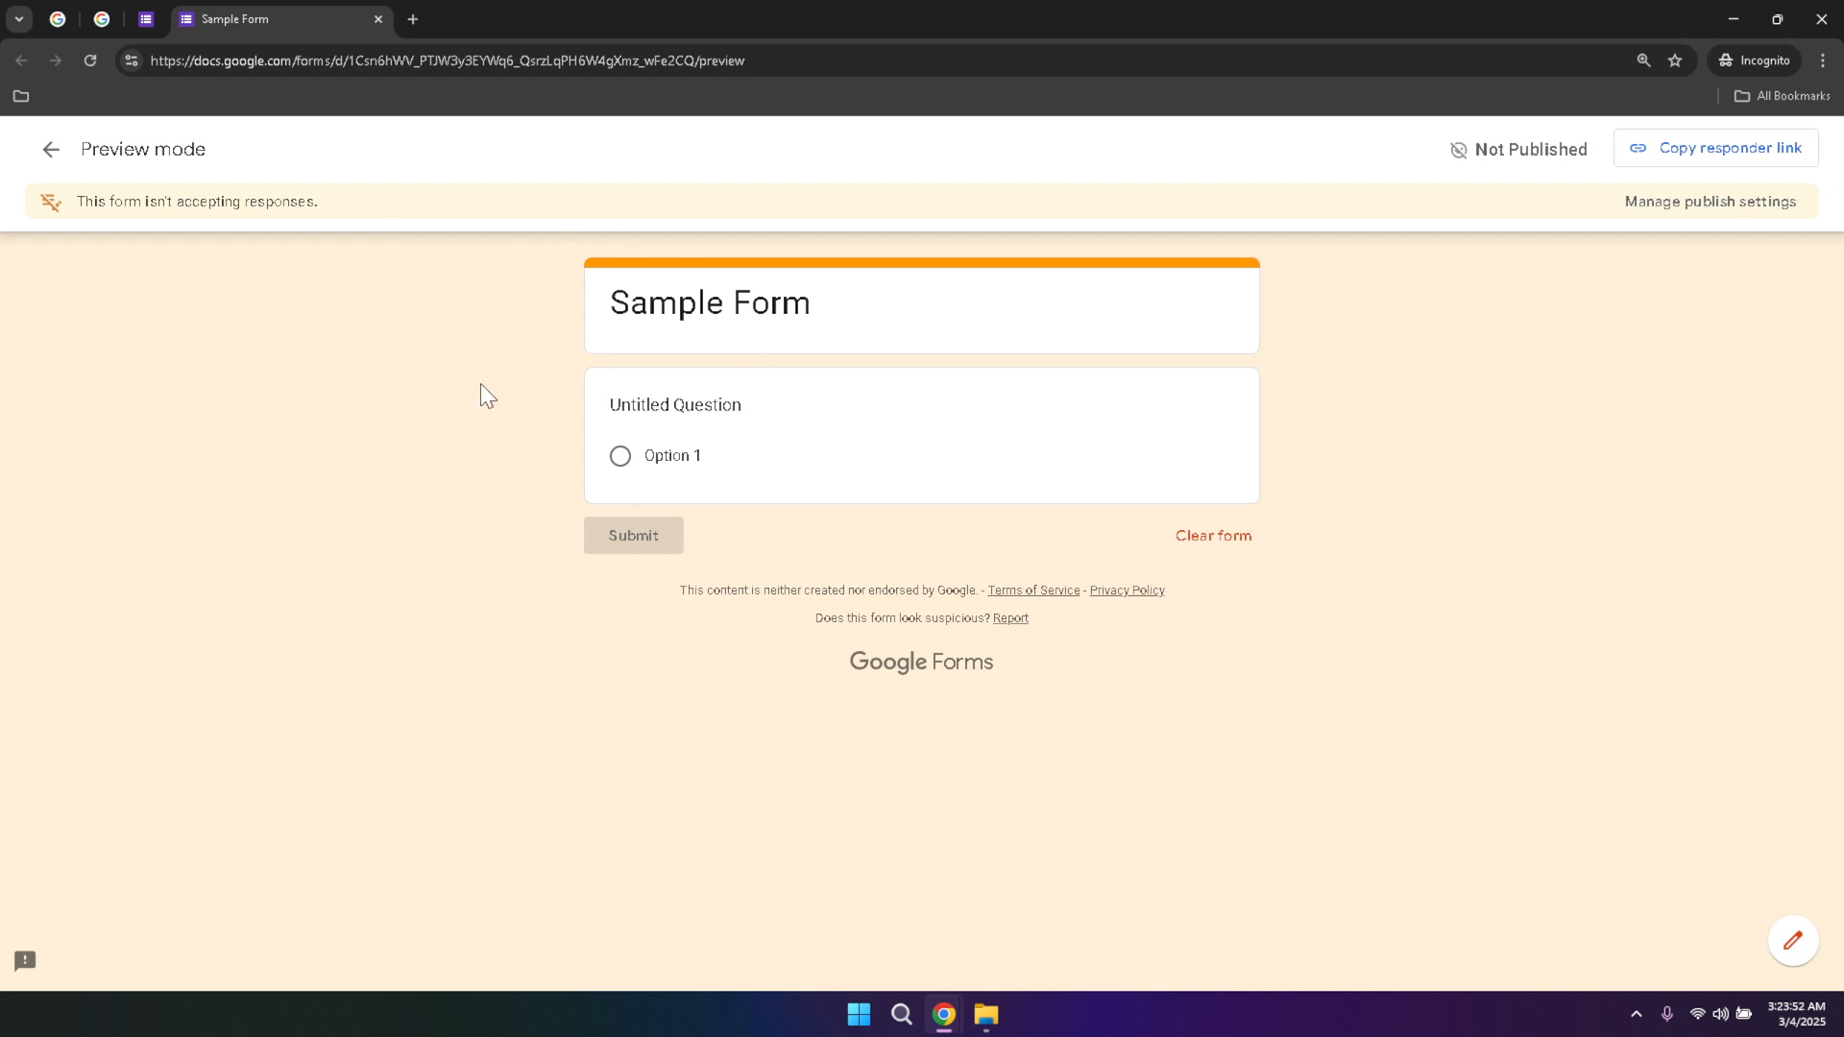
pyautogui.click(51, 149)
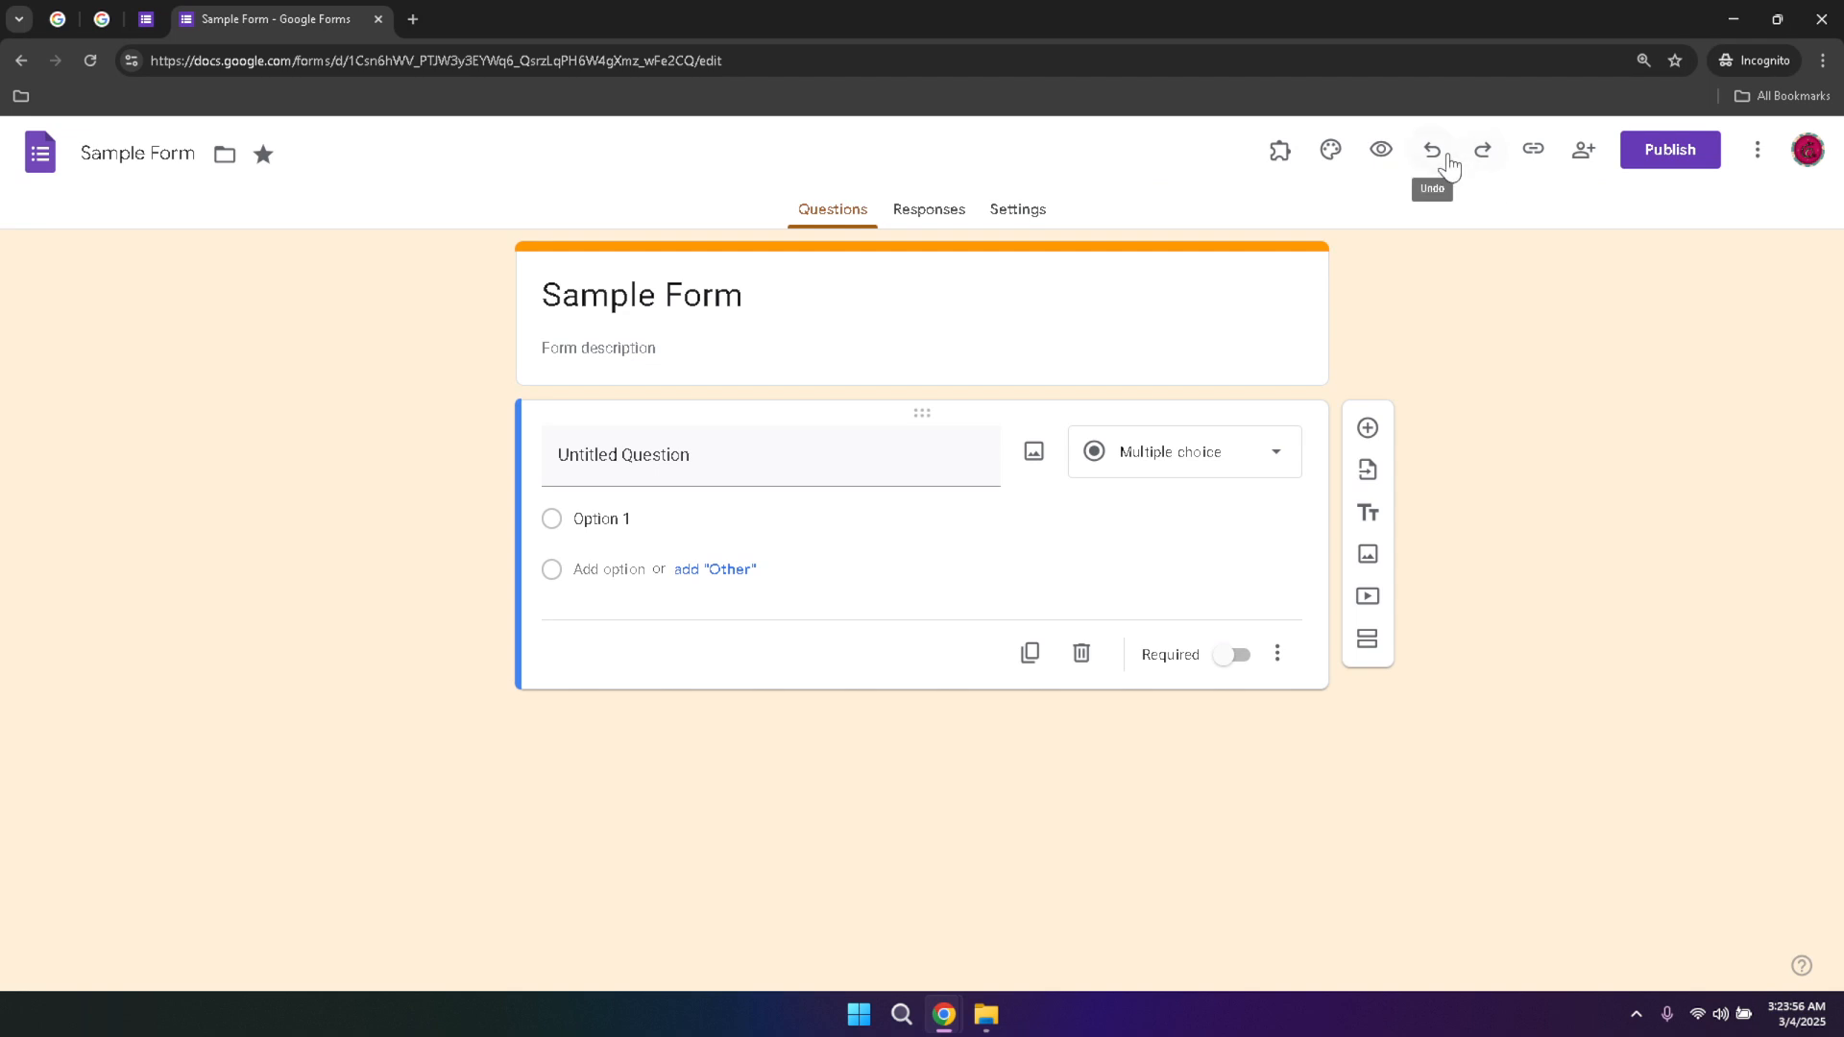
# Try to undo and redo the recent changes to the form.
pyautogui.click(1447, 167)
pyautogui.click(1447, 167)
pyautogui.click(1440, 166)
pyautogui.click(1431, 163)
pyautogui.click(1476, 161)
pyautogui.click(1476, 162)
pyautogui.click(1476, 159)
# Read the notice about copying the unpublished form's responder link, and close it without copying the link.
pyautogui.click(1534, 161)
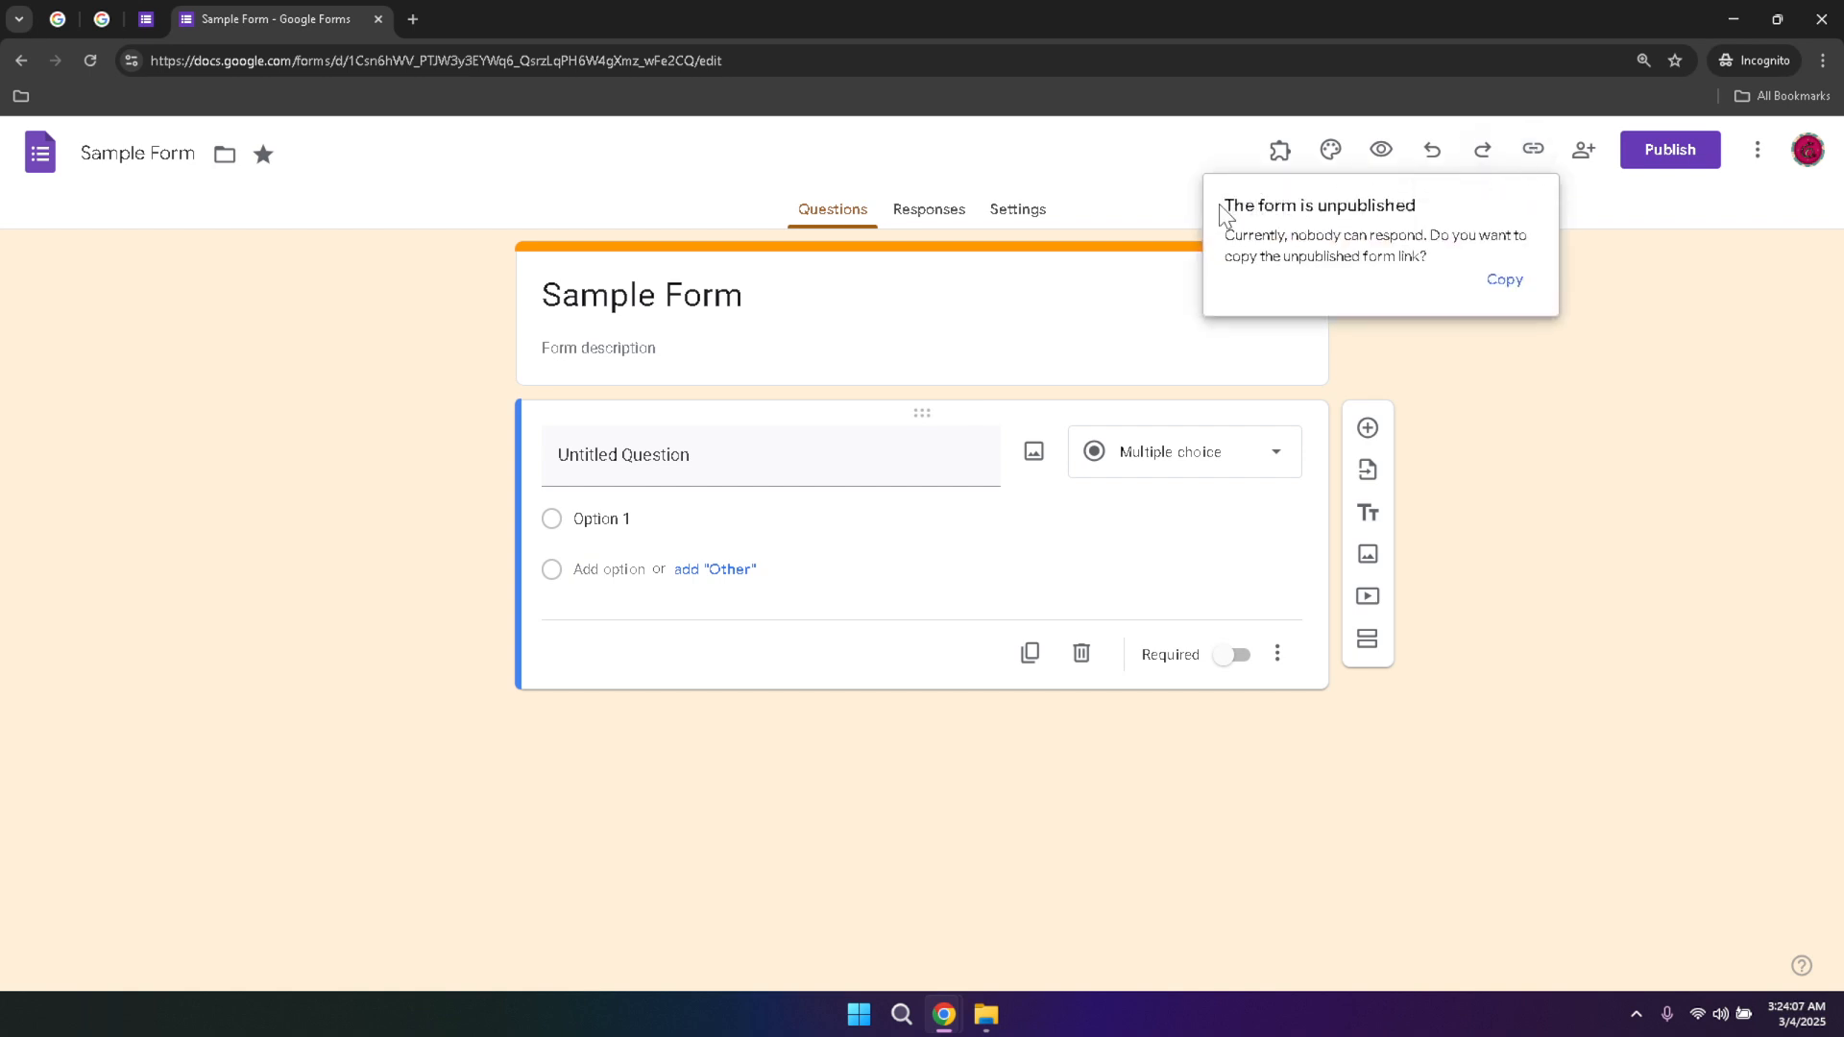
pyautogui.moveTo(1232, 205); pyautogui.dragTo(1422, 212)
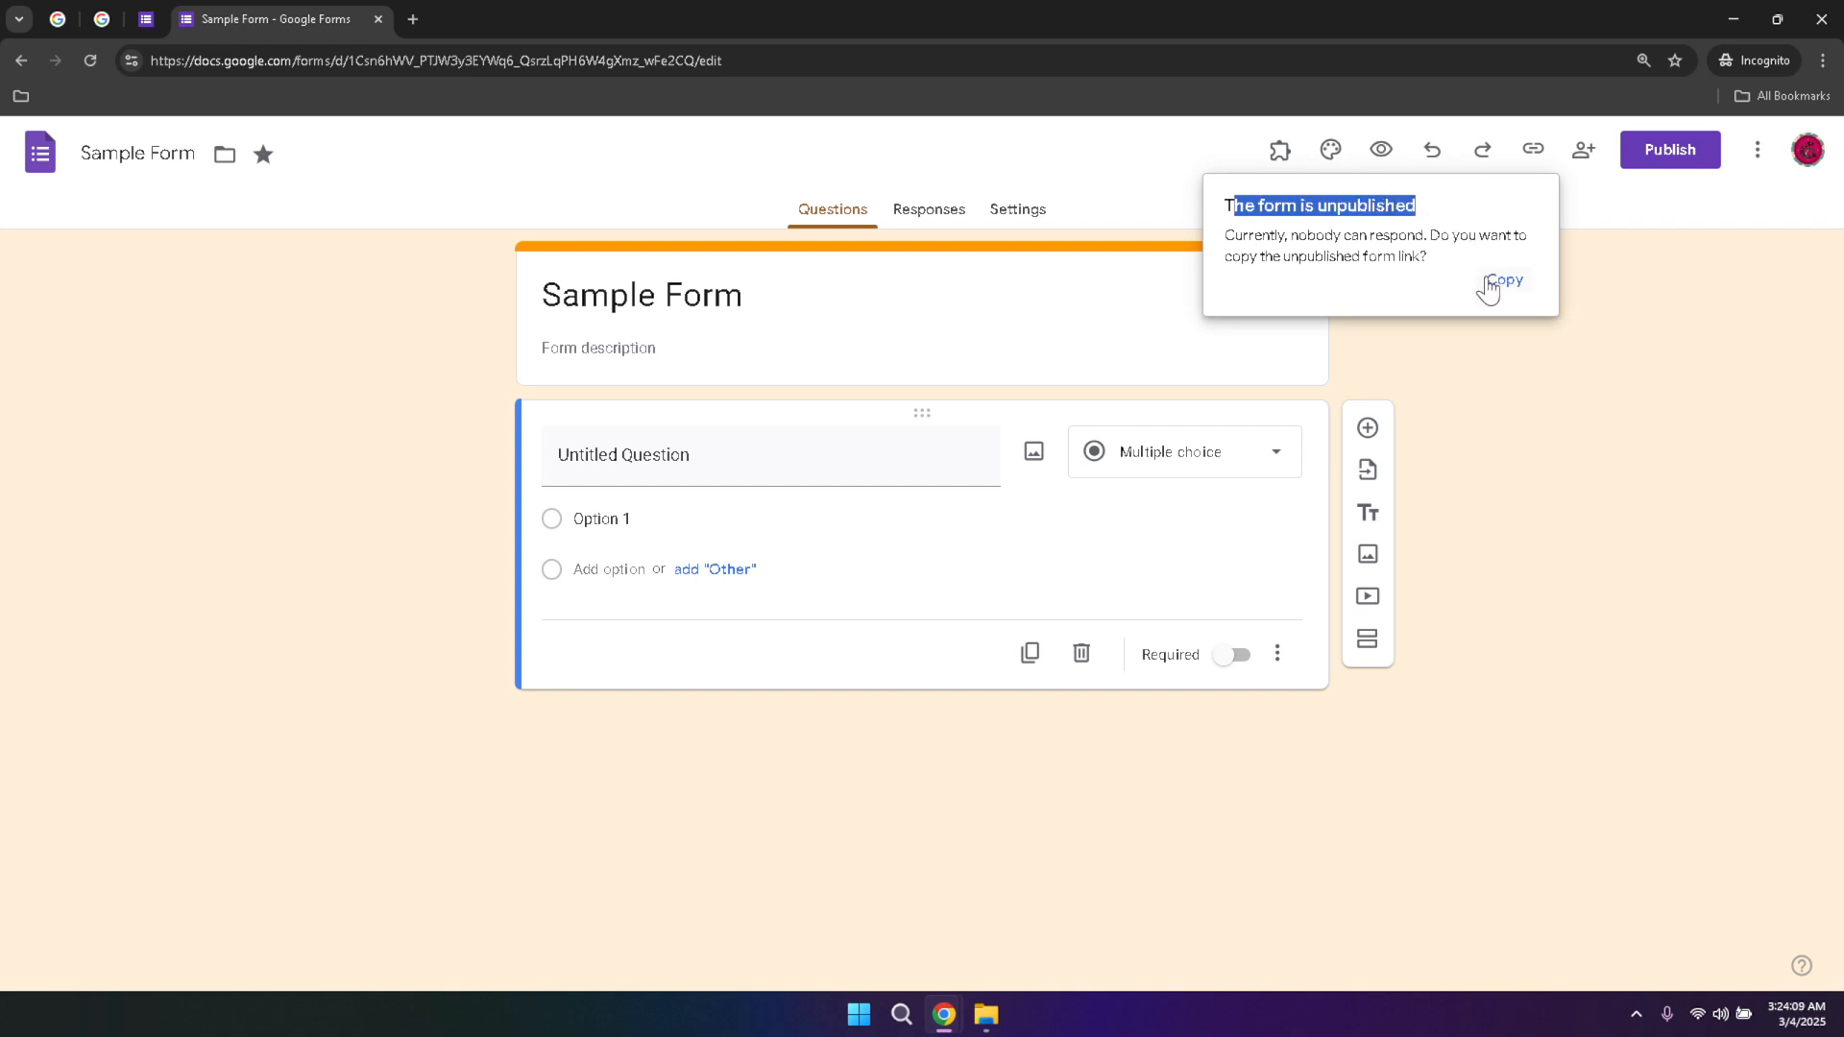
pyautogui.click(1478, 215)
pyautogui.moveTo(1432, 221); pyautogui.dragTo(1215, 207)
pyautogui.click(1583, 152)
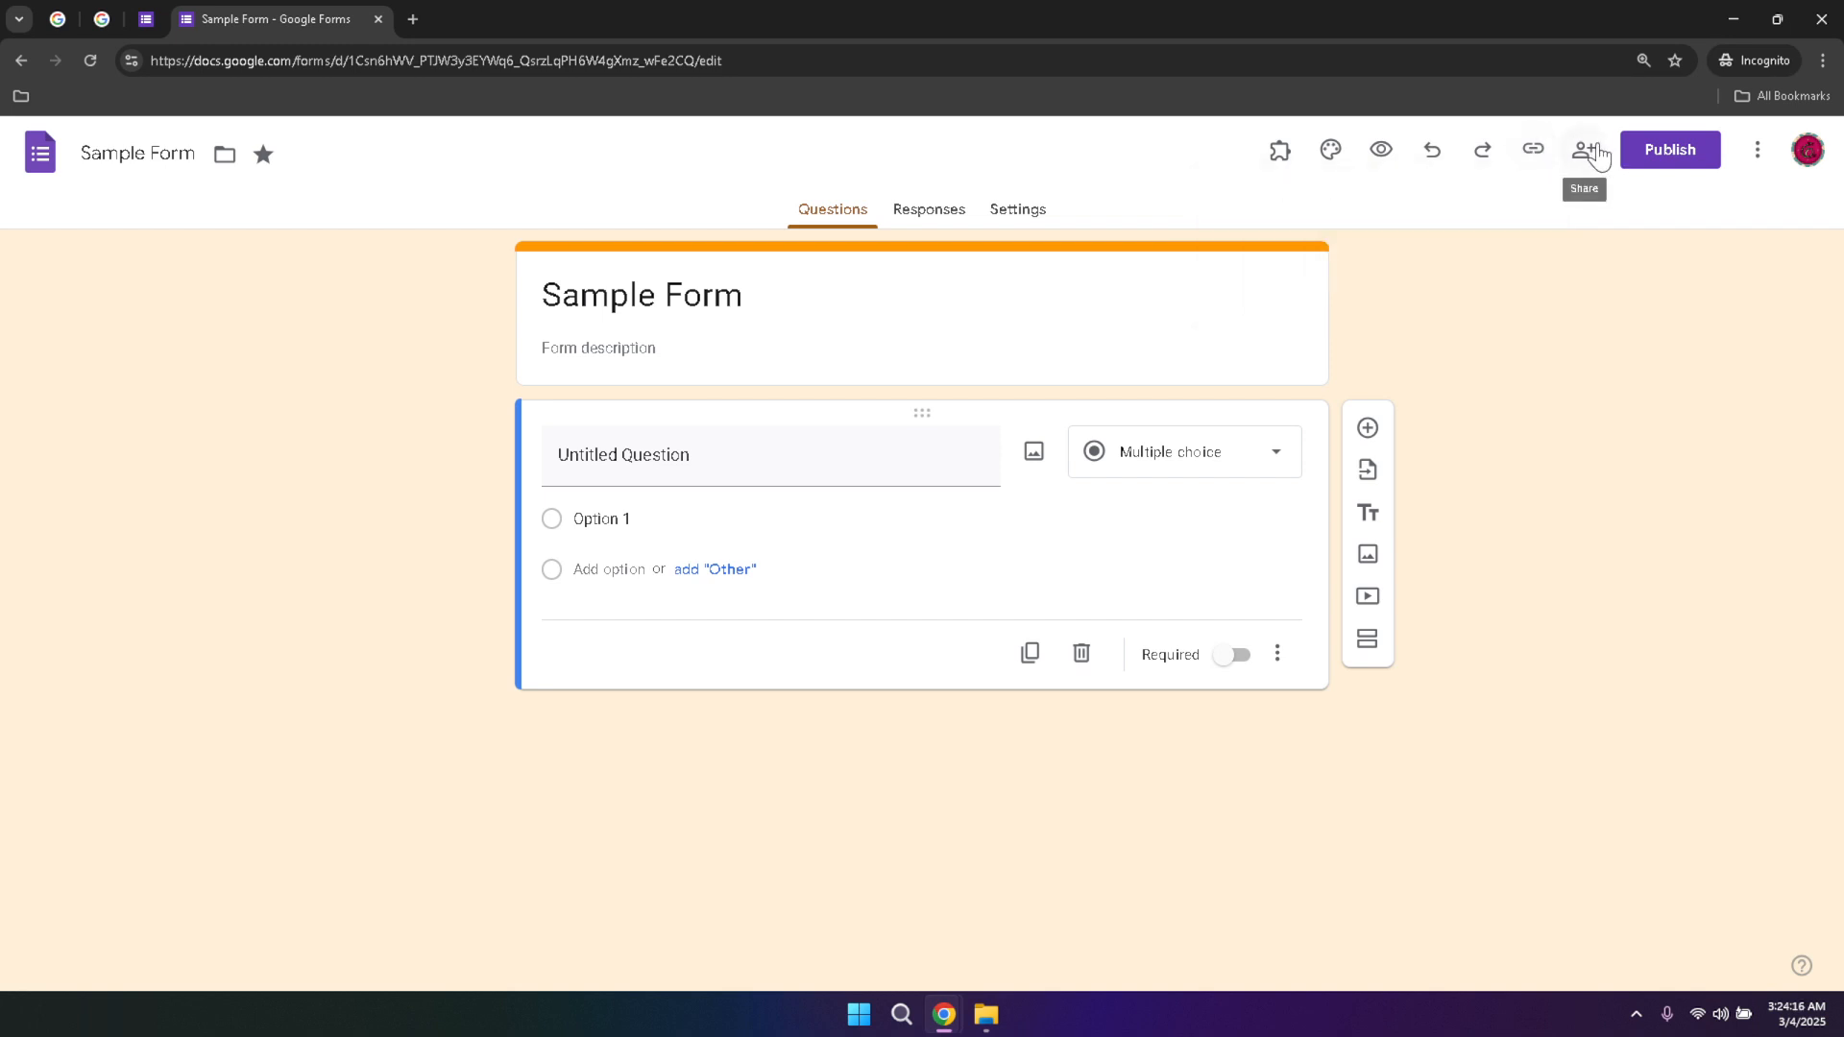
# Share the form with one of the suggested contacts as a Responder, leaving people unnotified.
pyautogui.click(1583, 152)
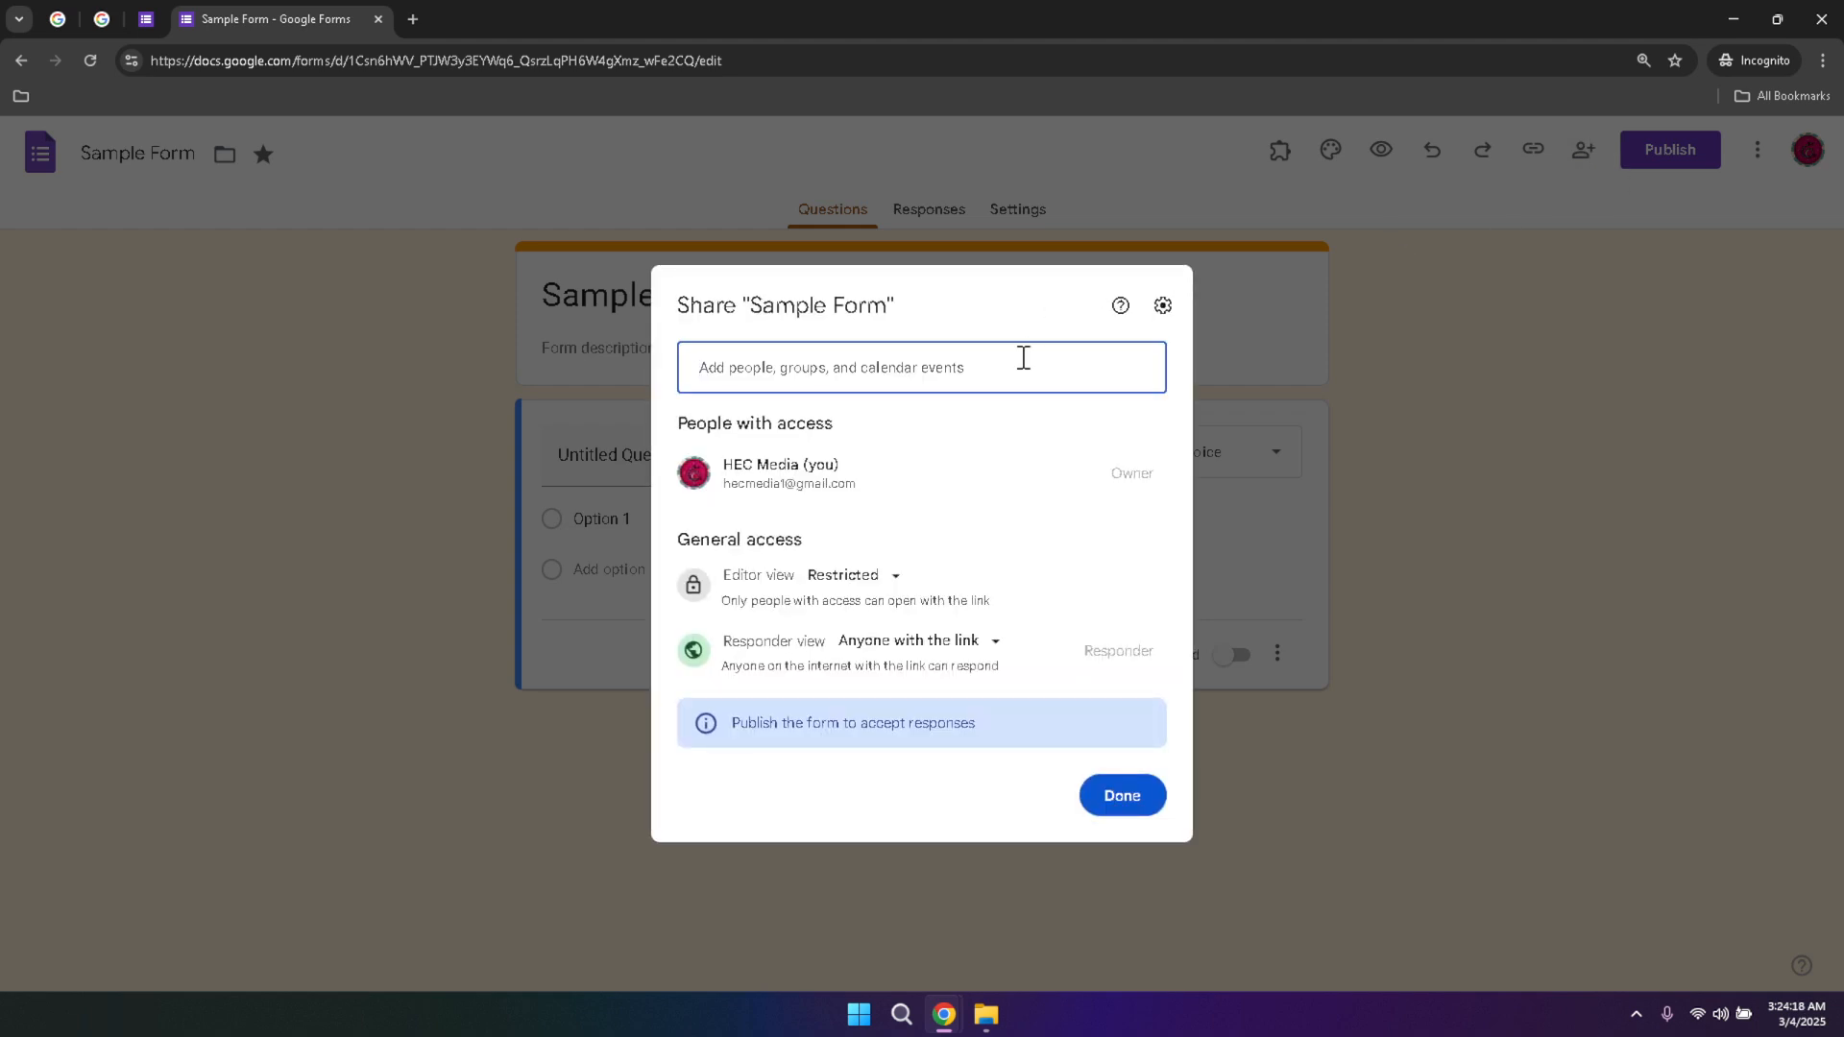
pyautogui.click(1023, 358)
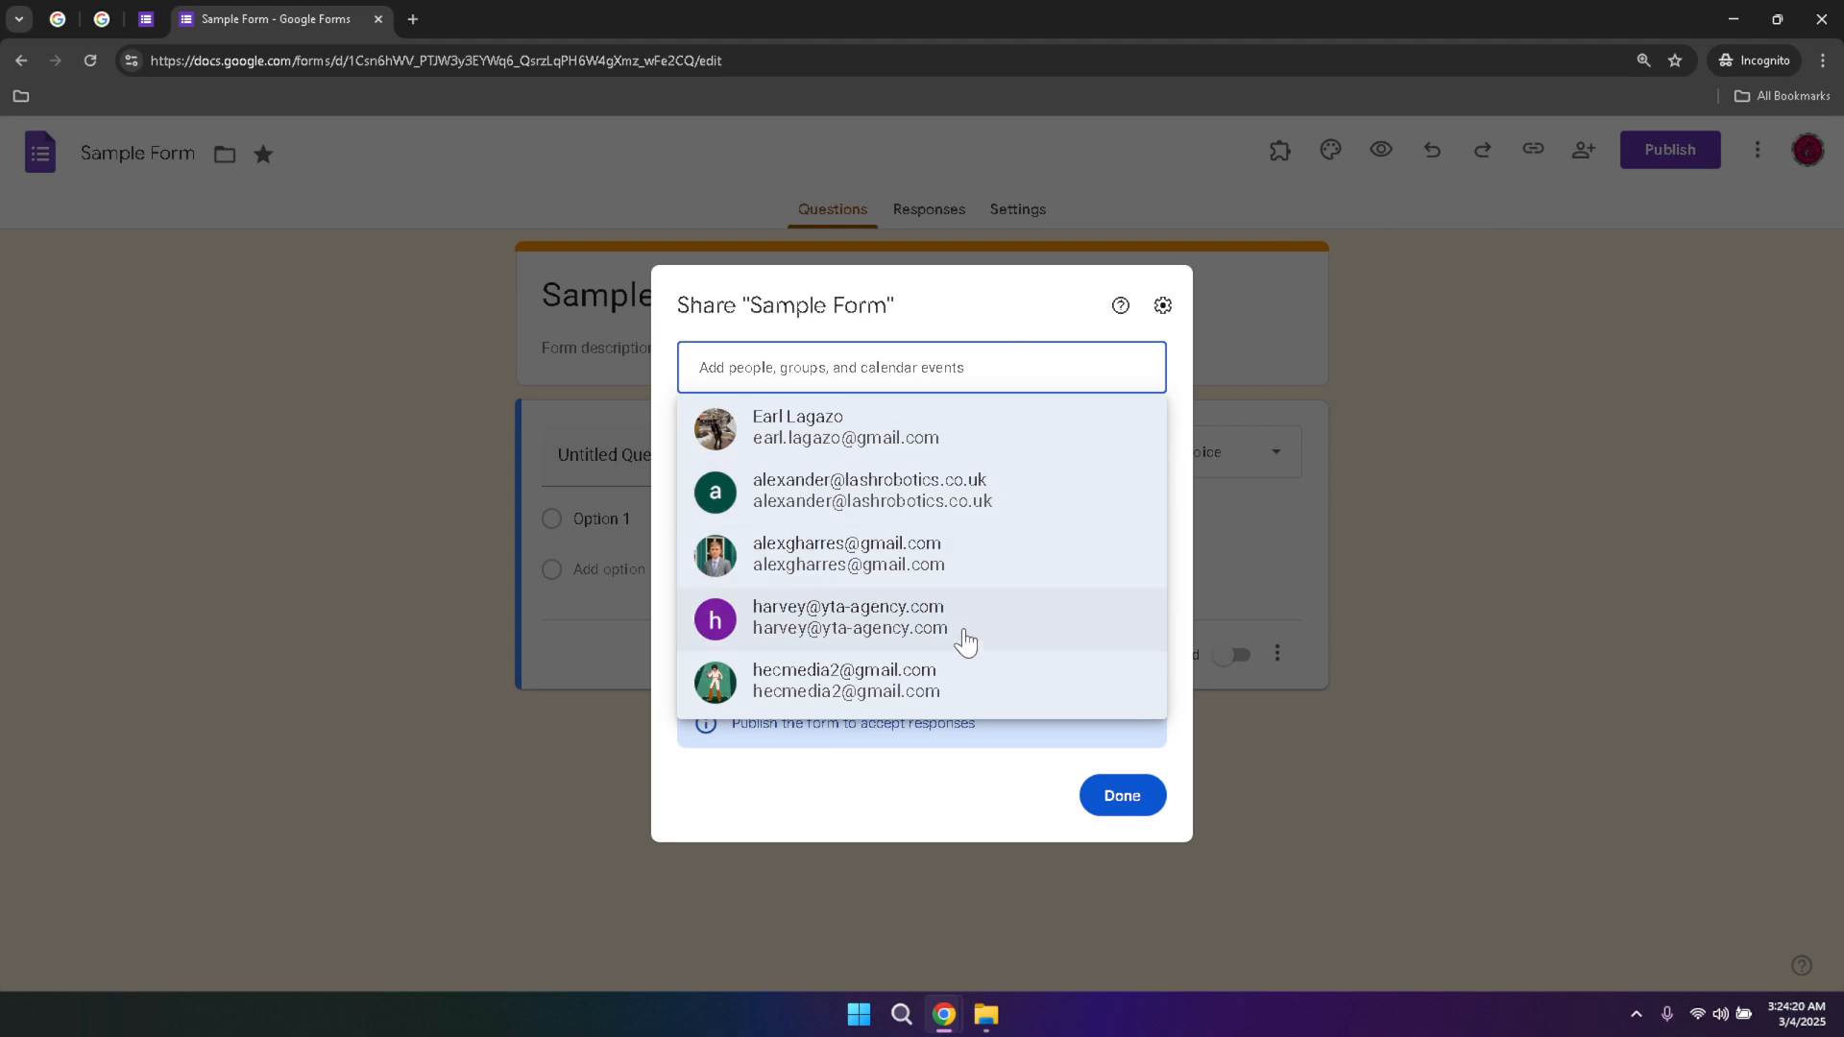
pyautogui.click(951, 701)
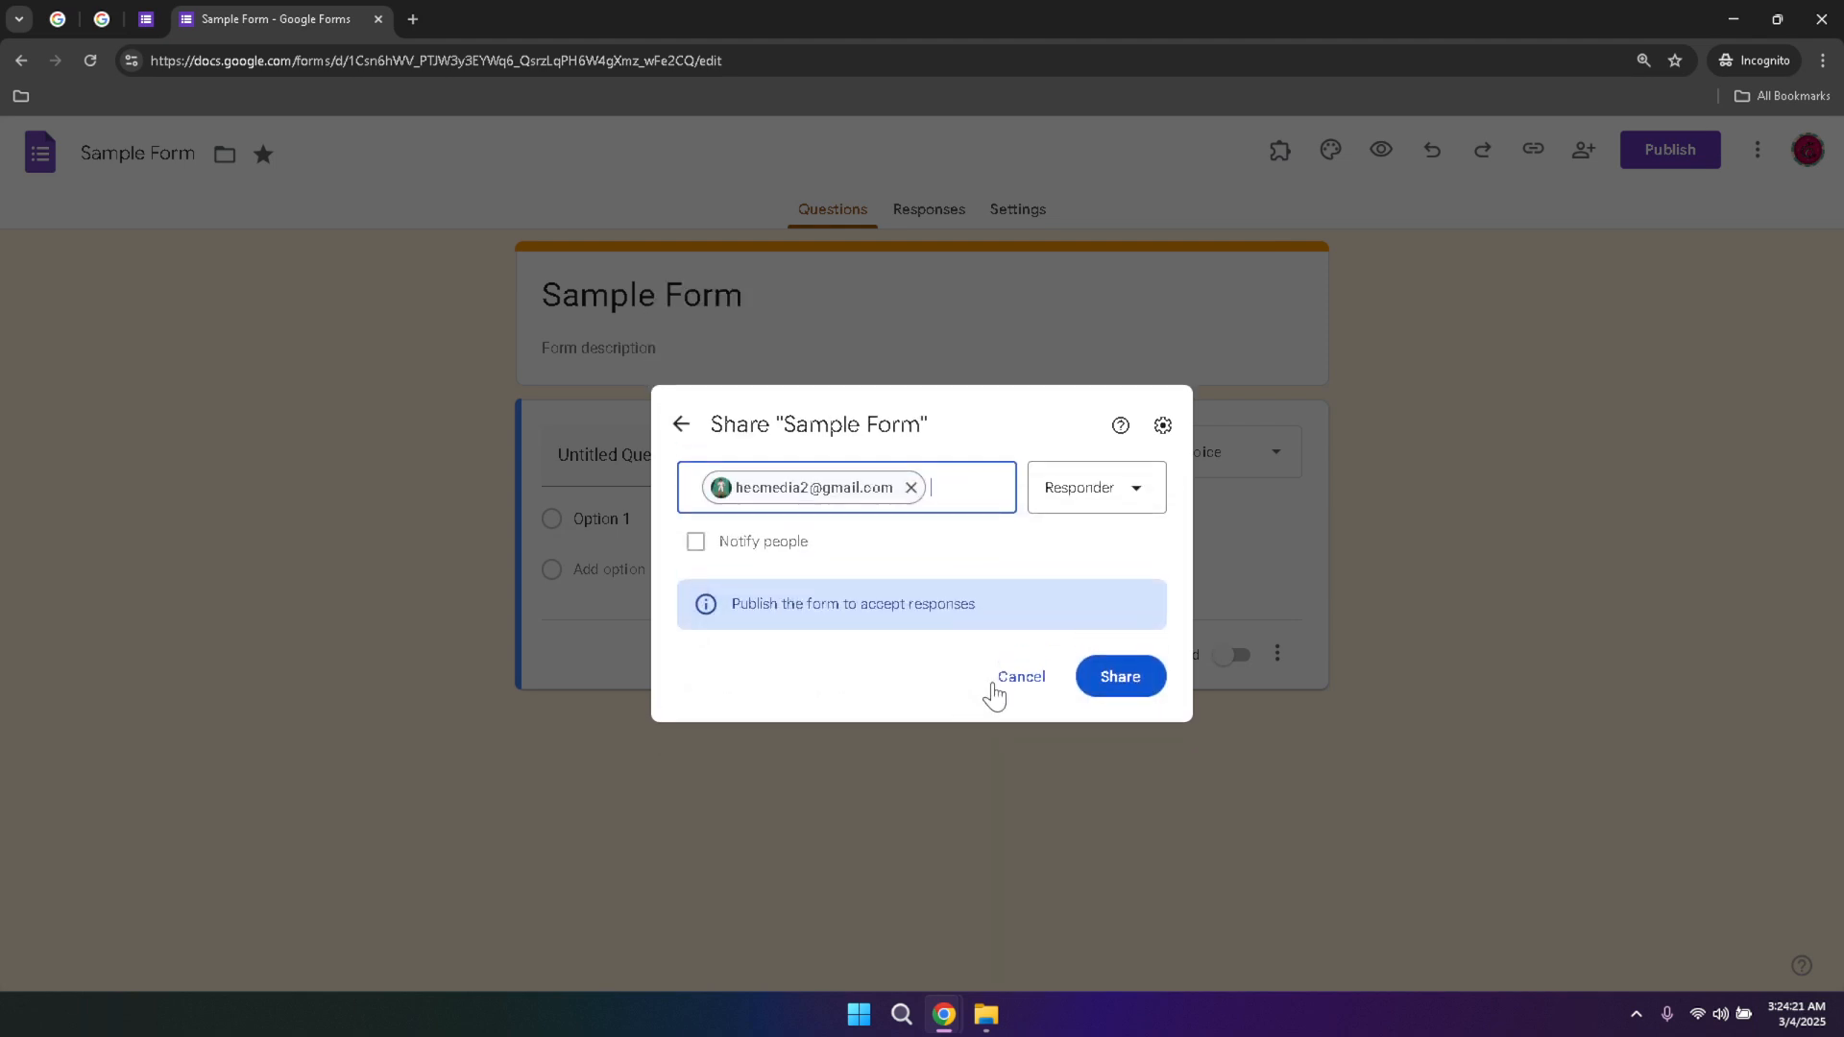
pyautogui.click(1126, 682)
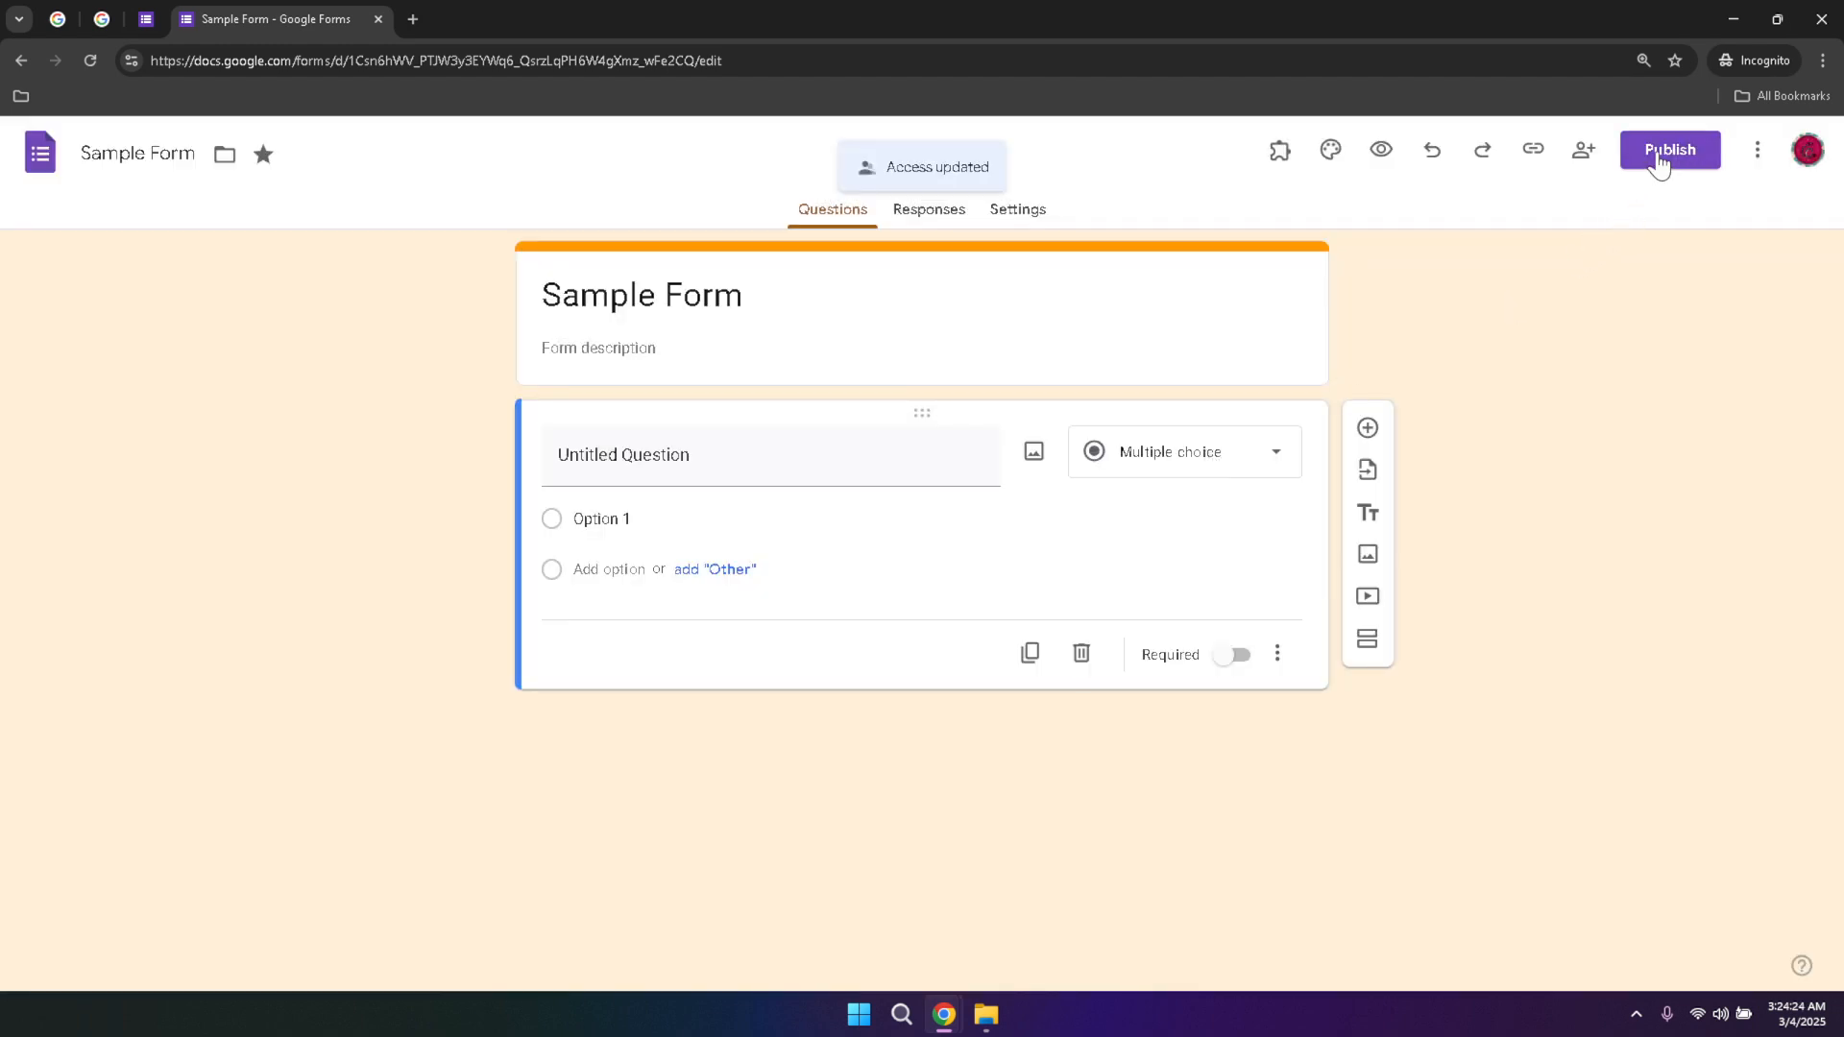
# Publish the form with an e-mail notification to the added responder, and look over the form's additional options.
pyautogui.click(1658, 156)
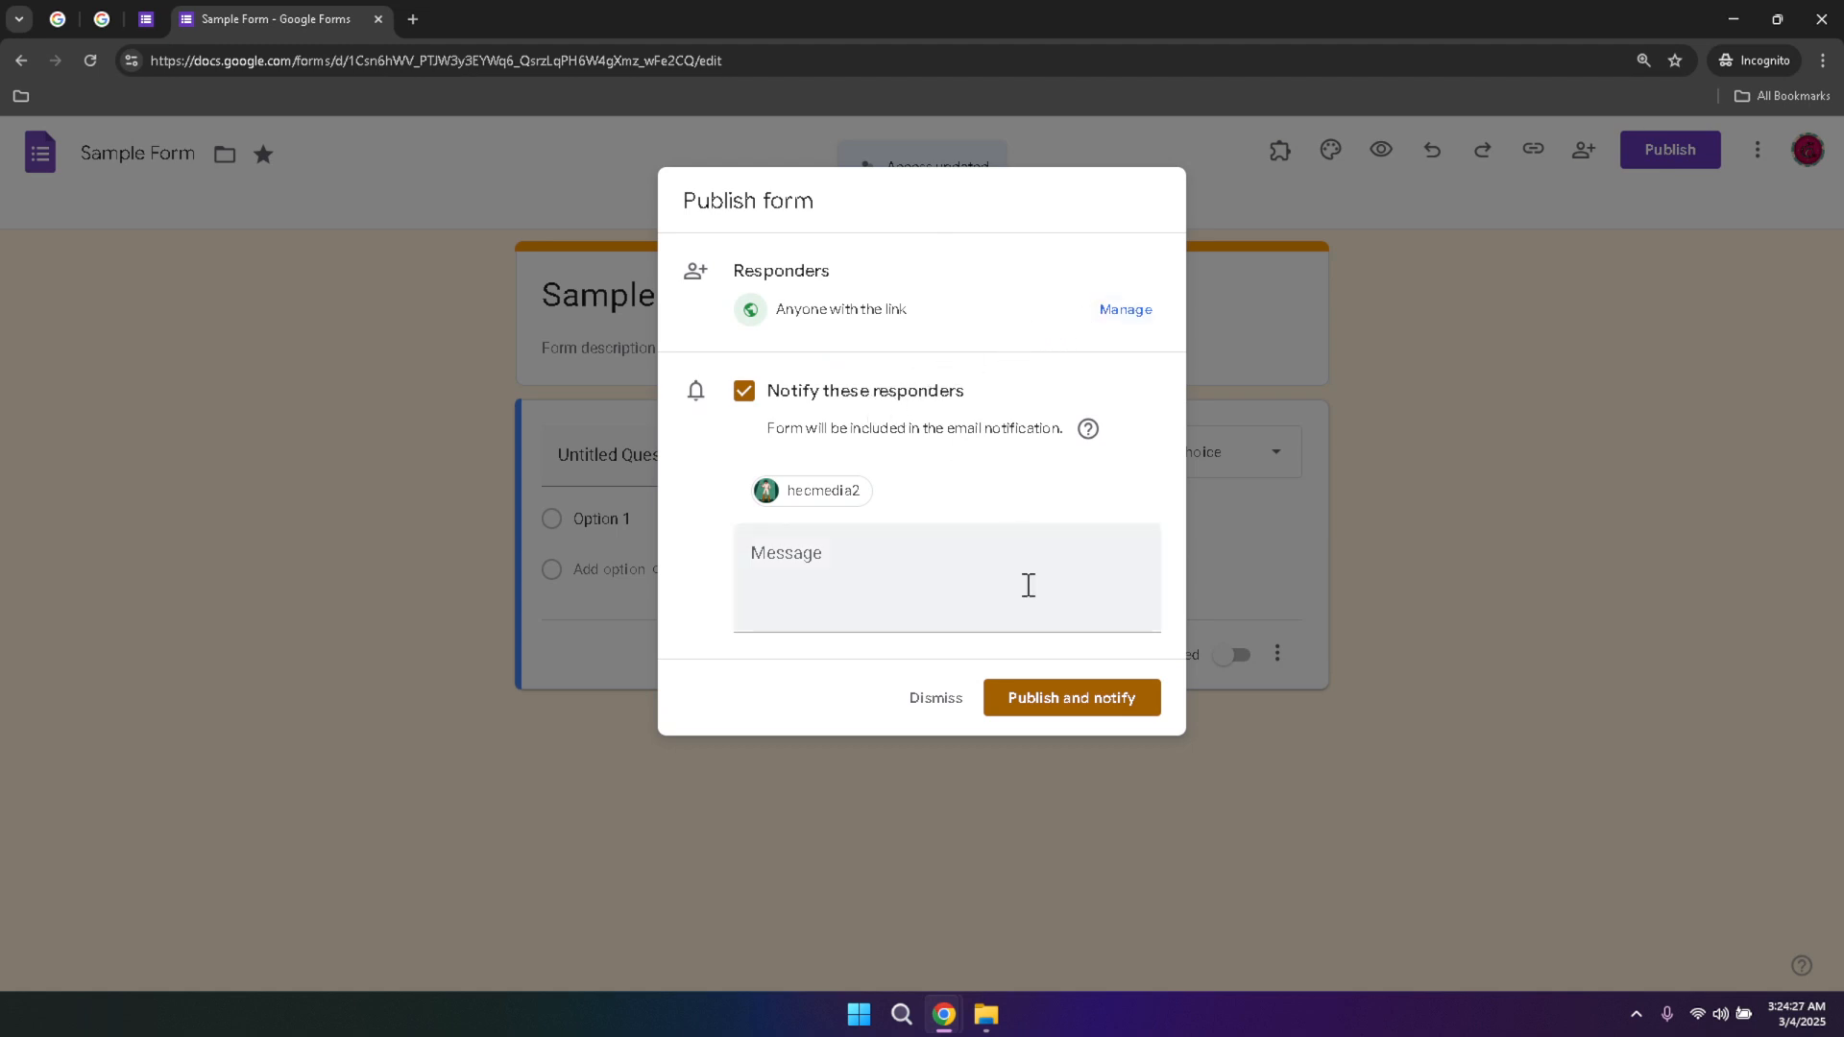
pyautogui.click(1073, 706)
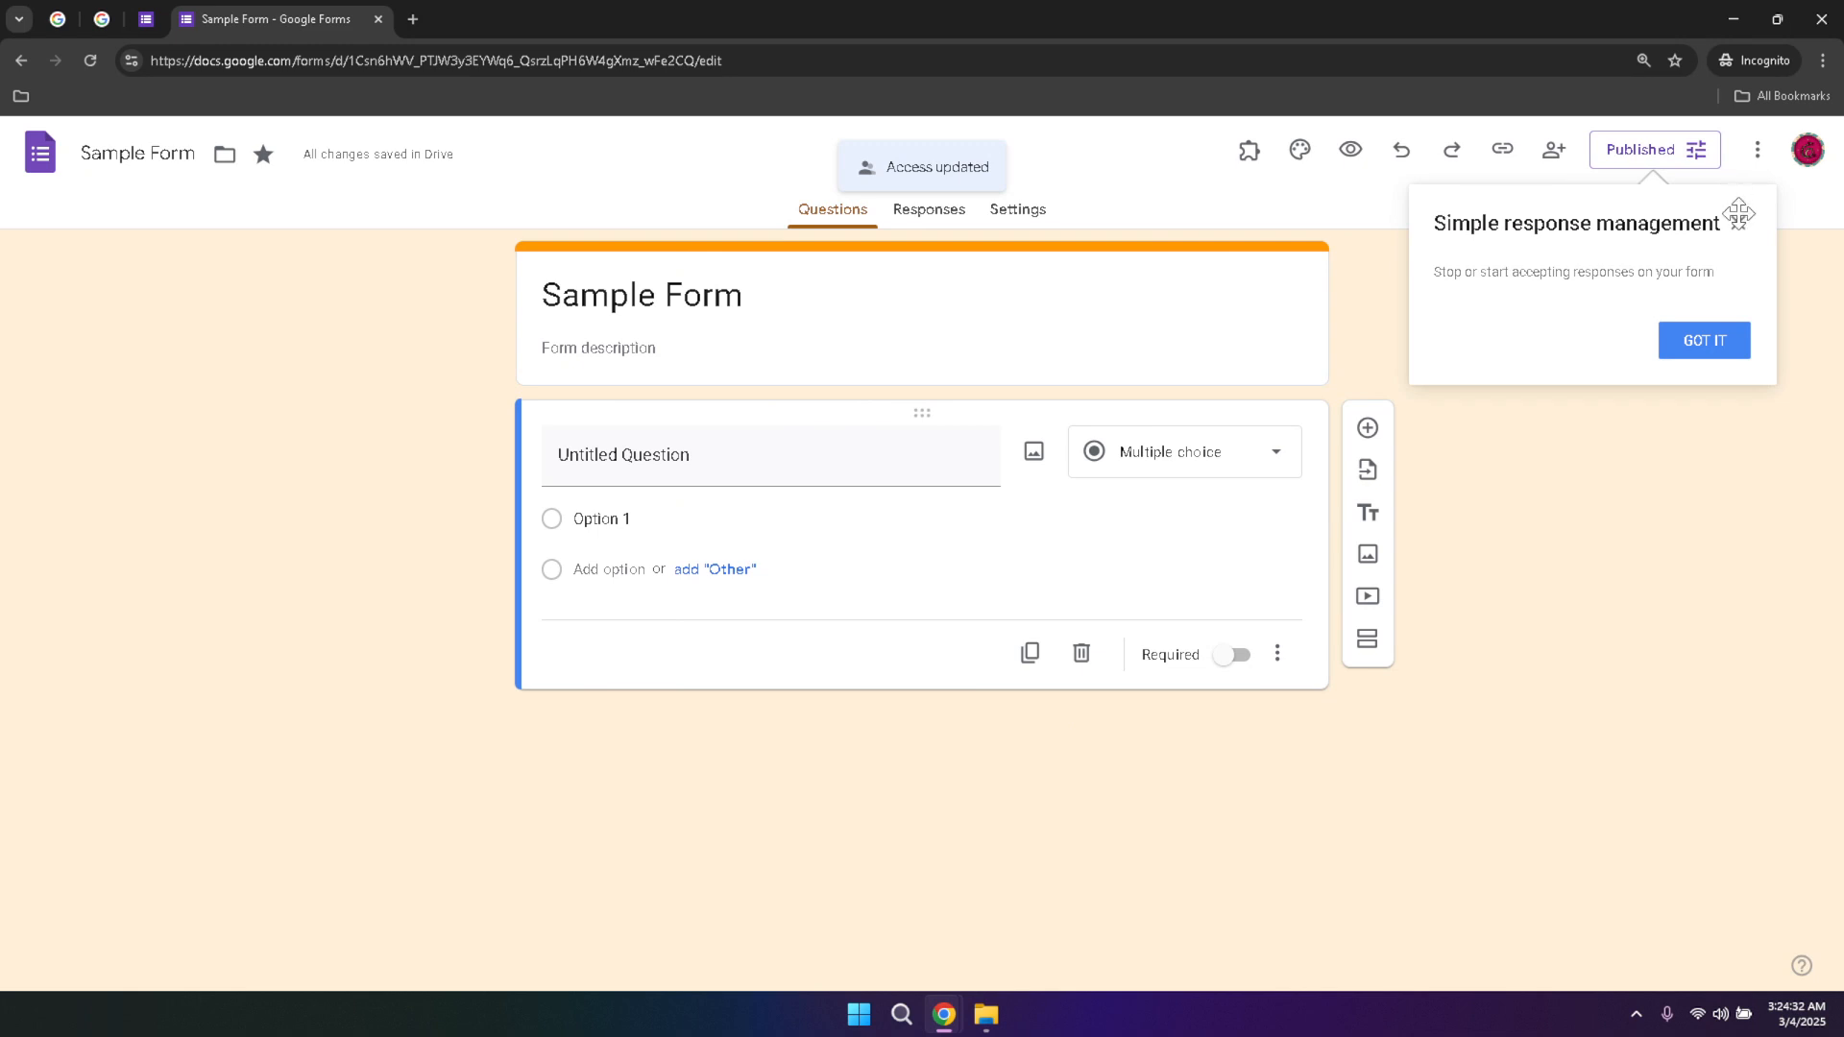
pyautogui.click(1674, 343)
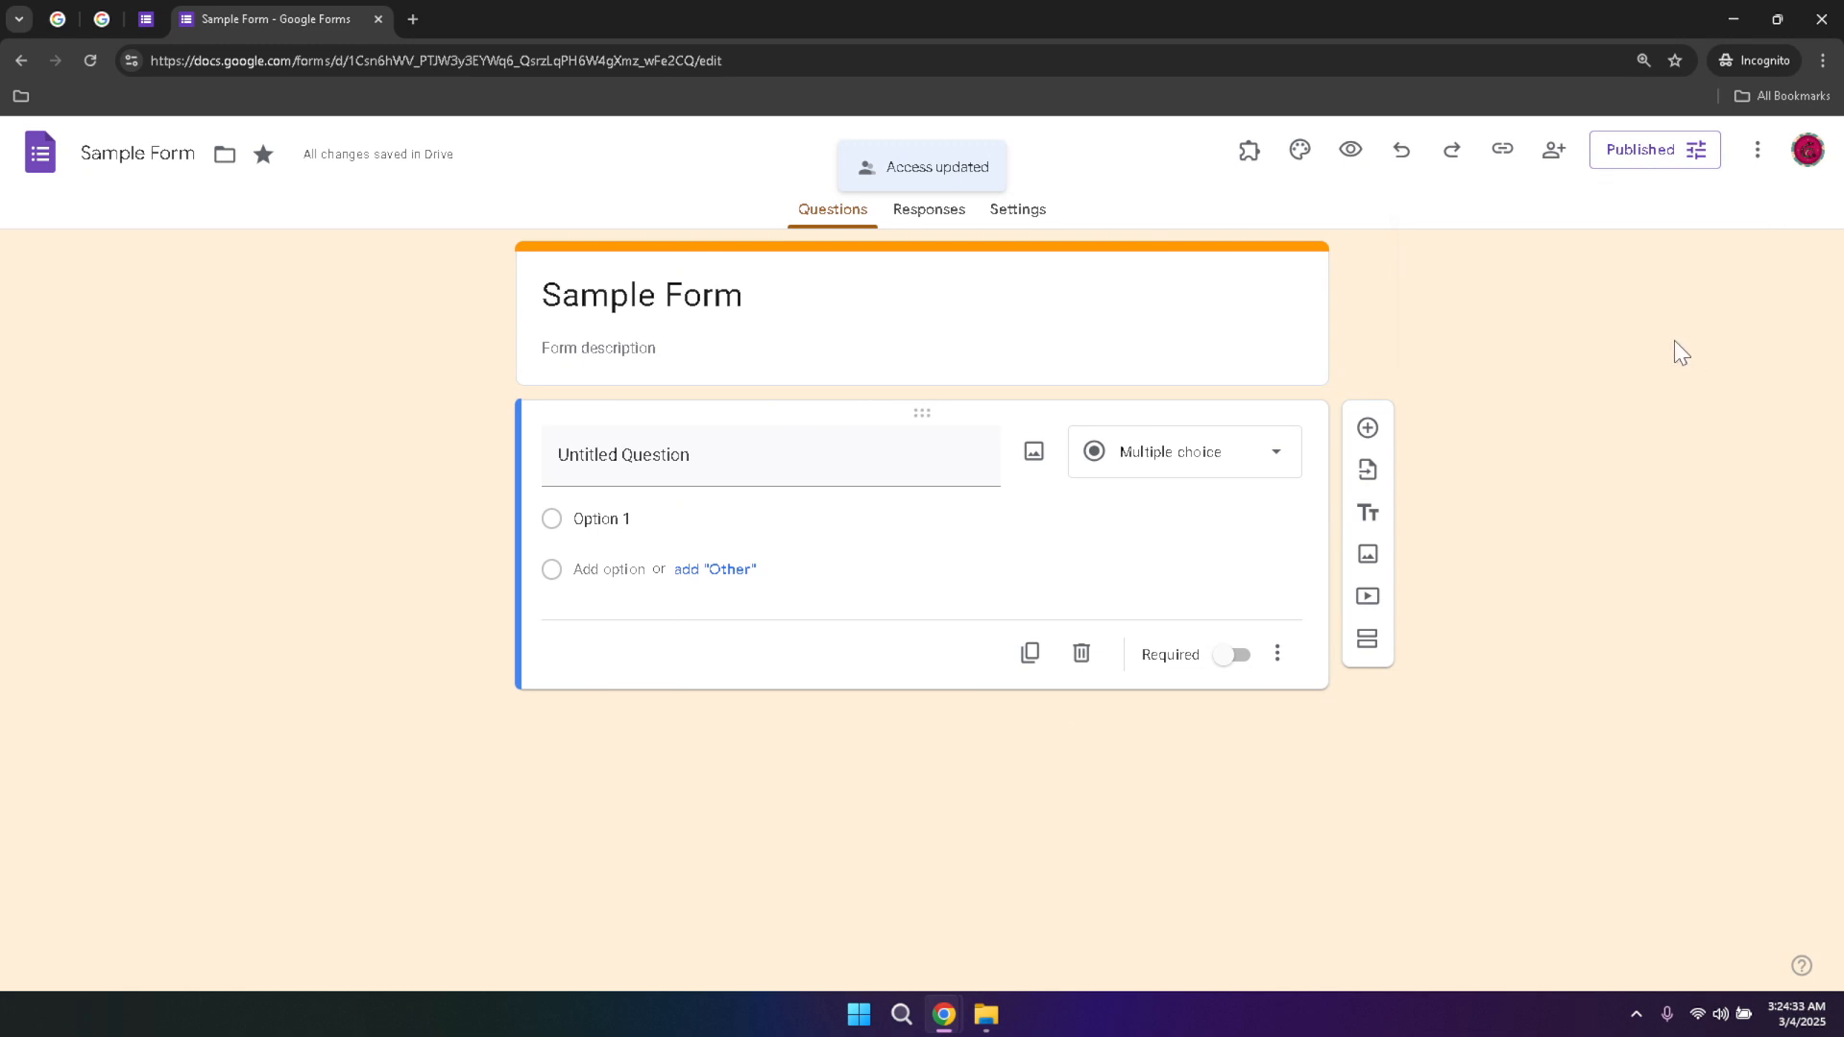
pyautogui.click(1755, 150)
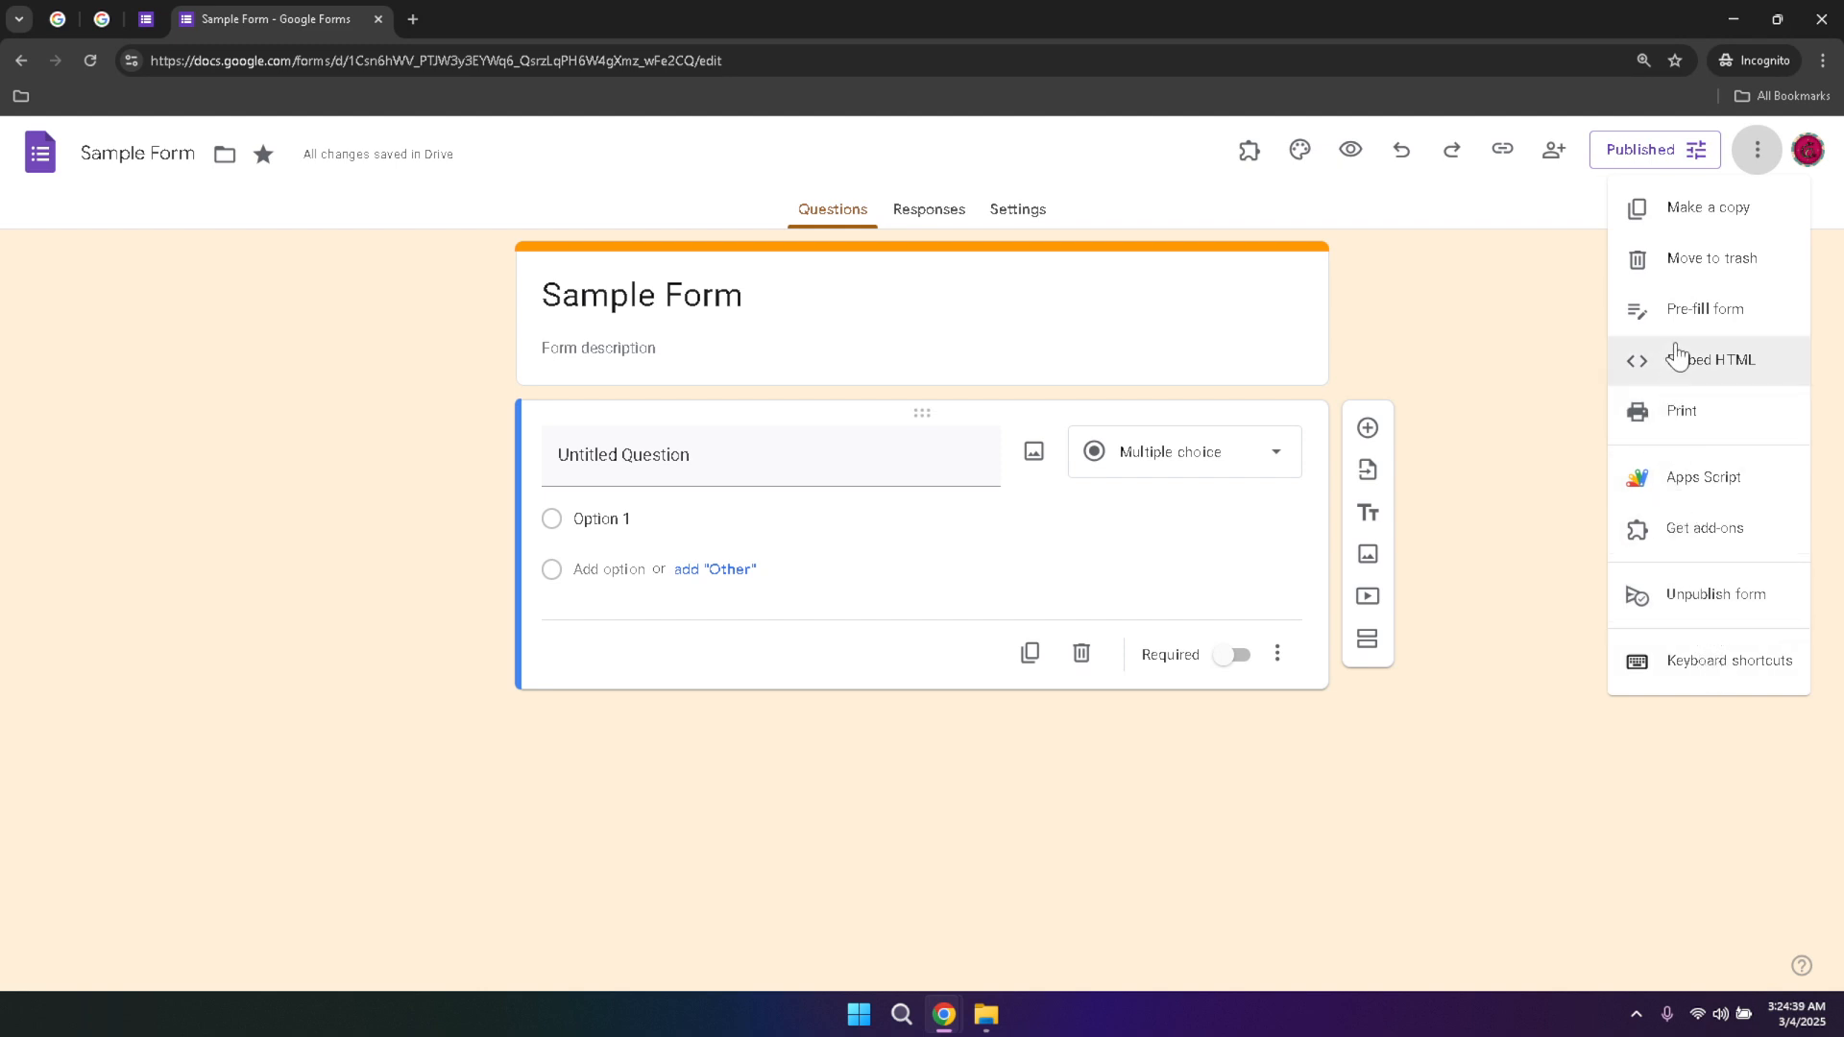
pyautogui.click(1754, 153)
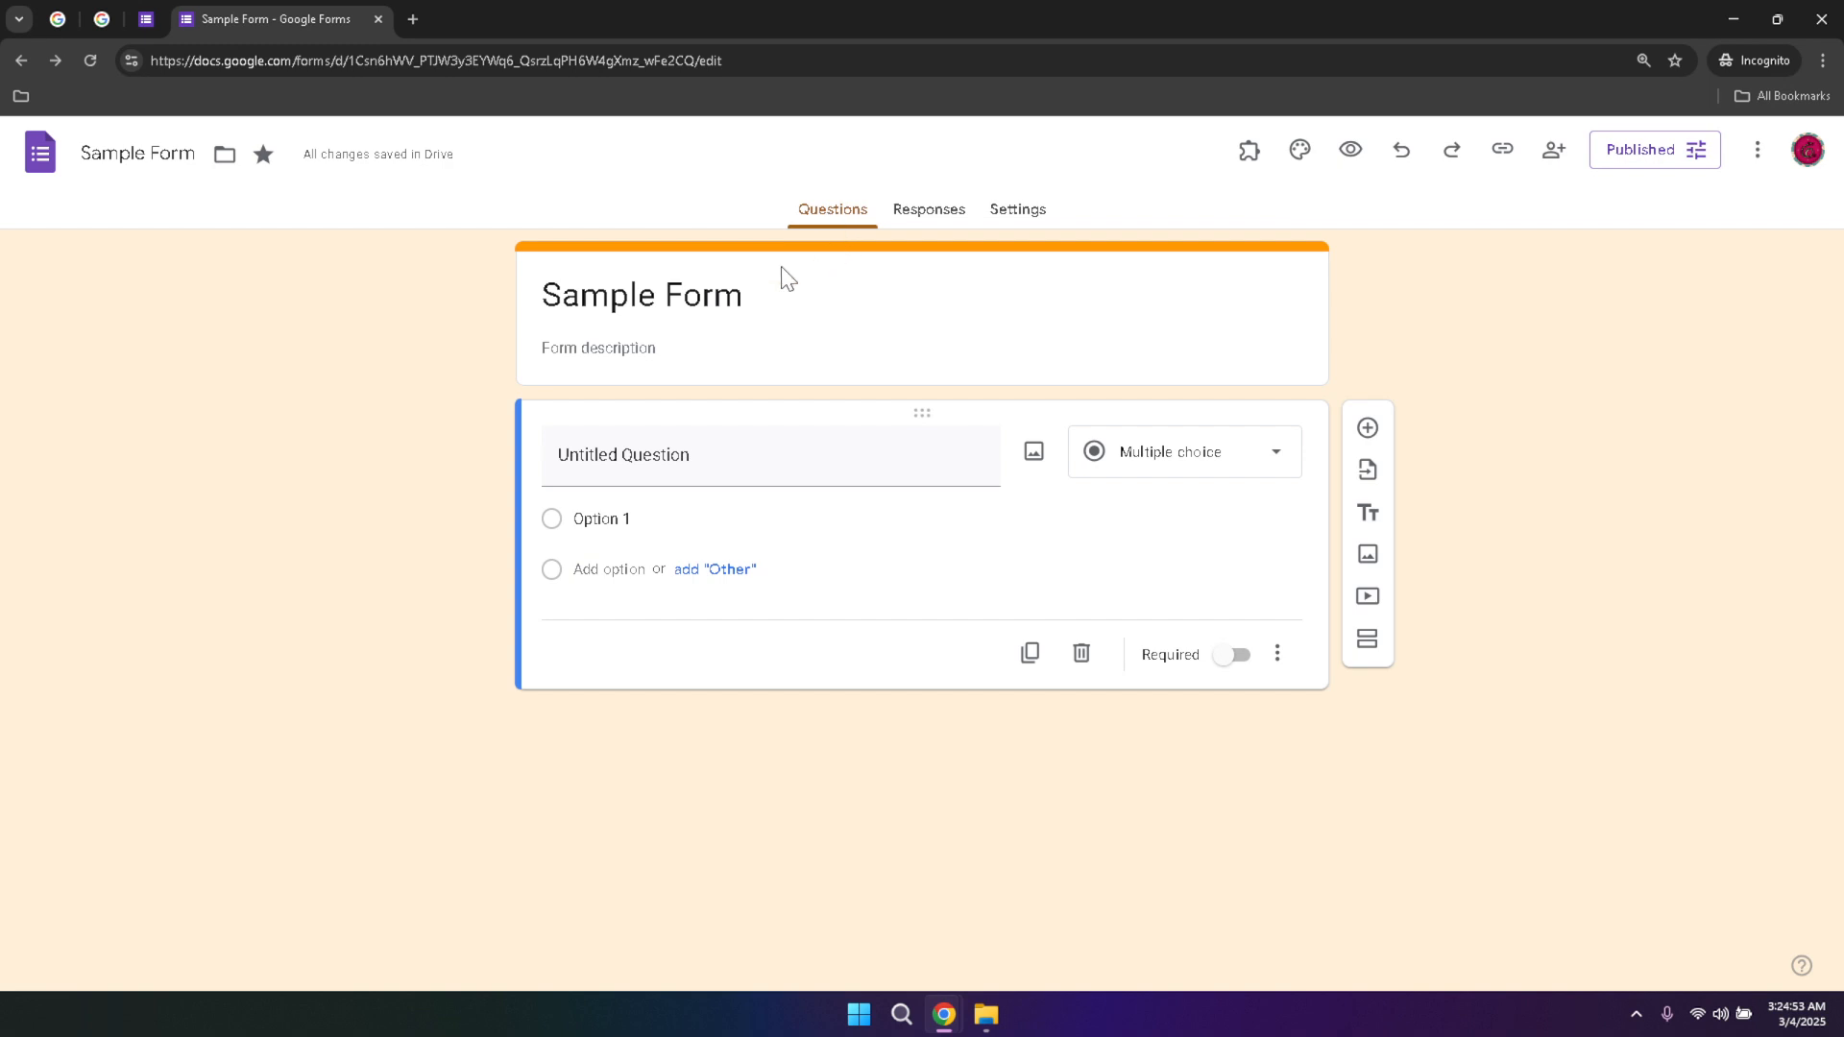
# Change the title in the form's header to "Sample Question".
pyautogui.click(759, 289)
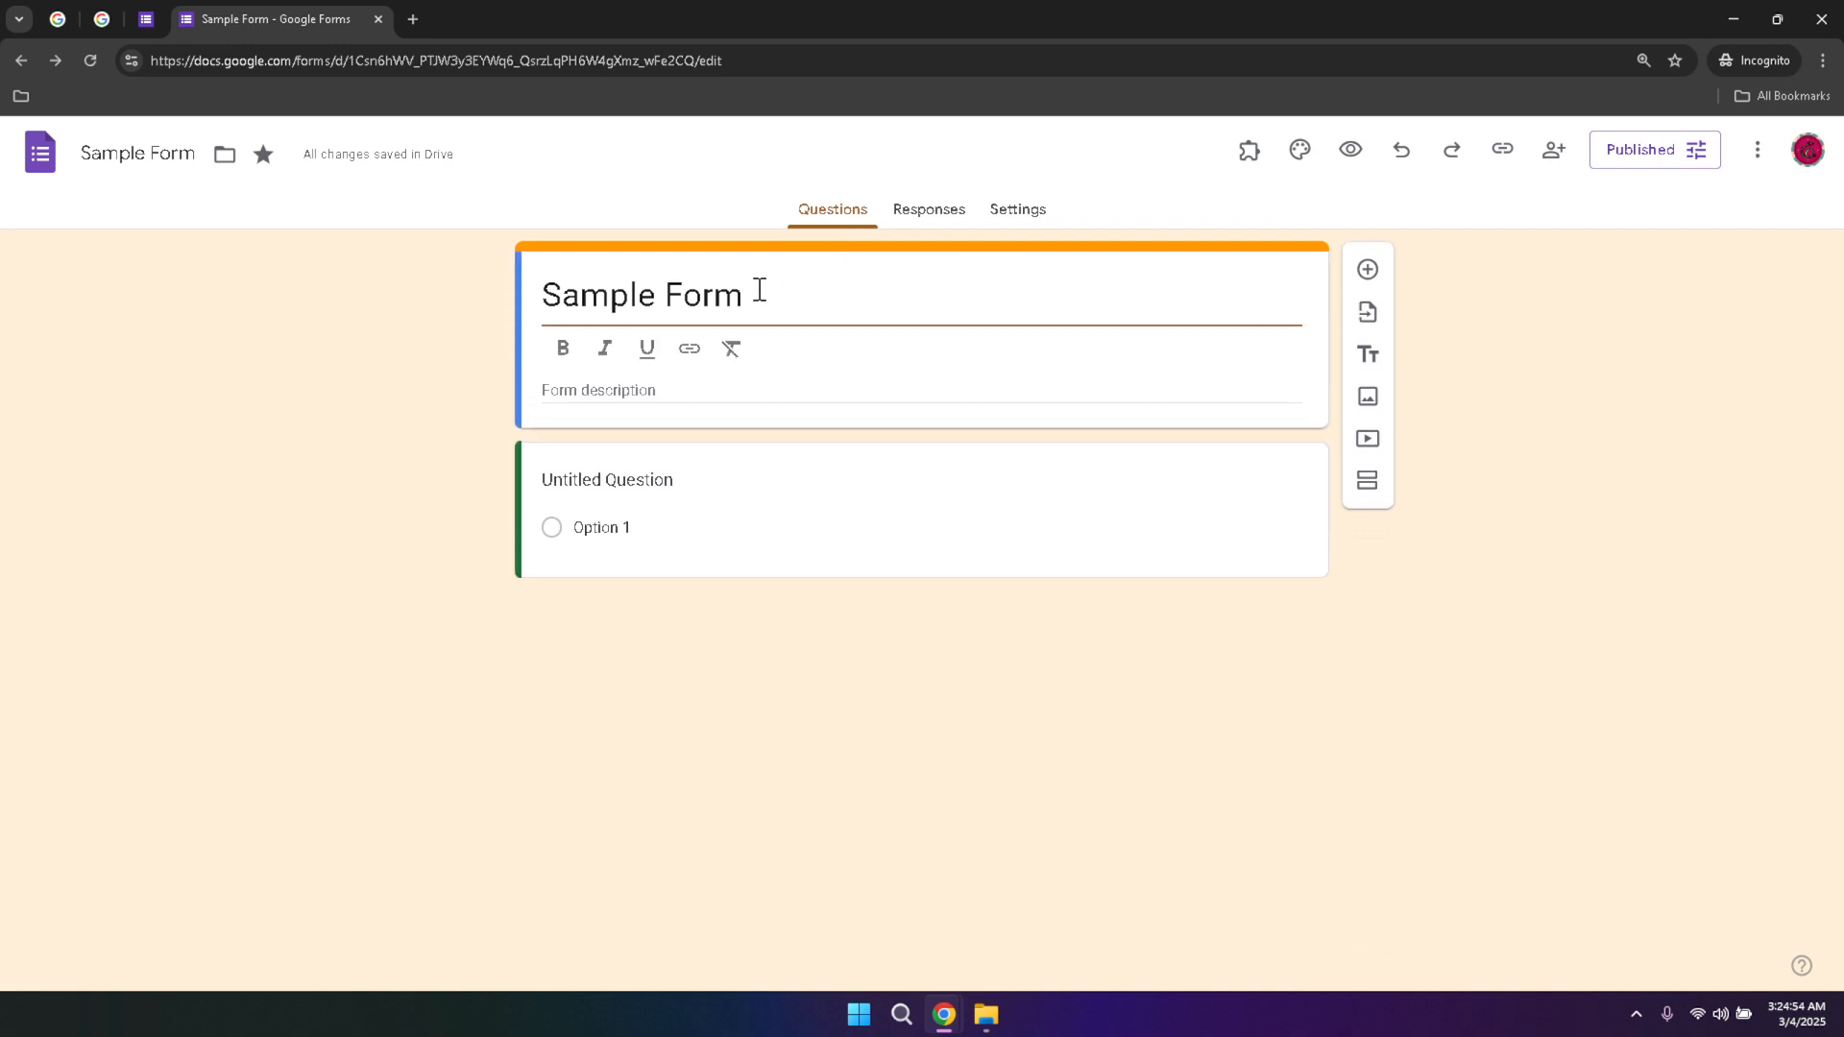
pyautogui.moveTo(759, 289); pyautogui.dragTo(163, 292)
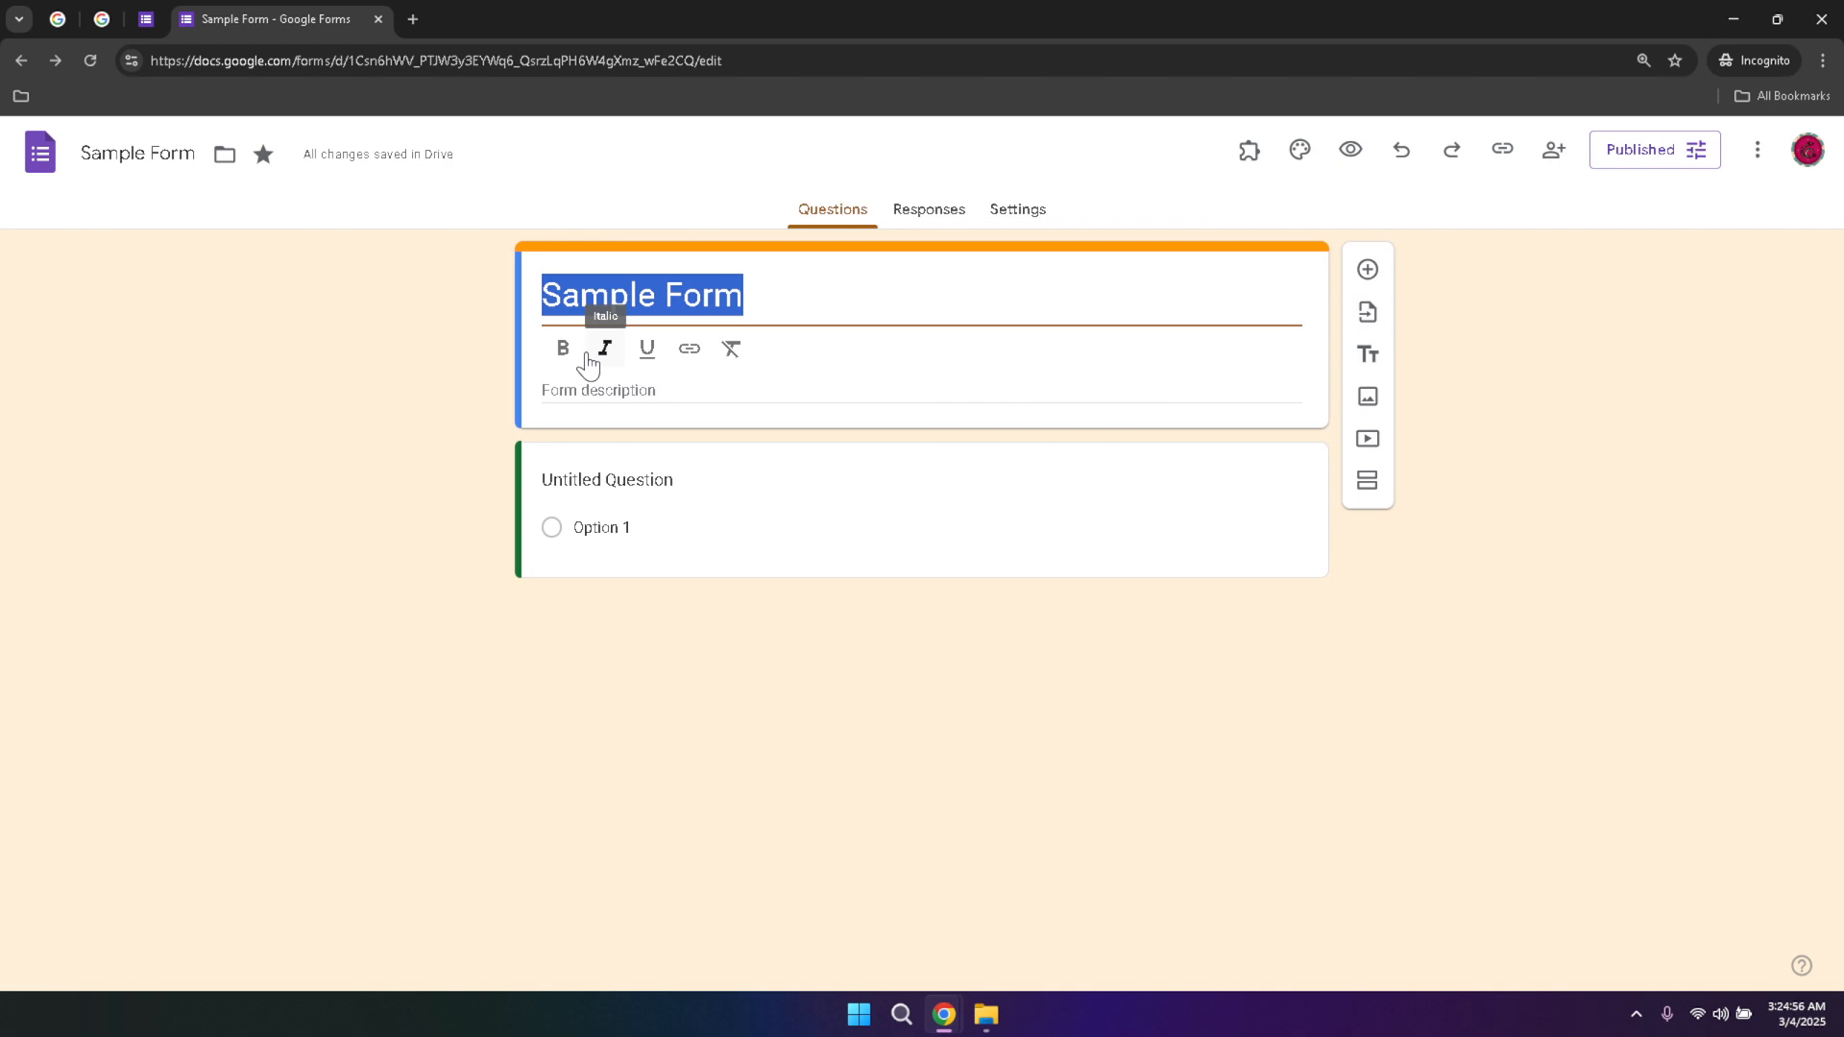
pyautogui.write('W')
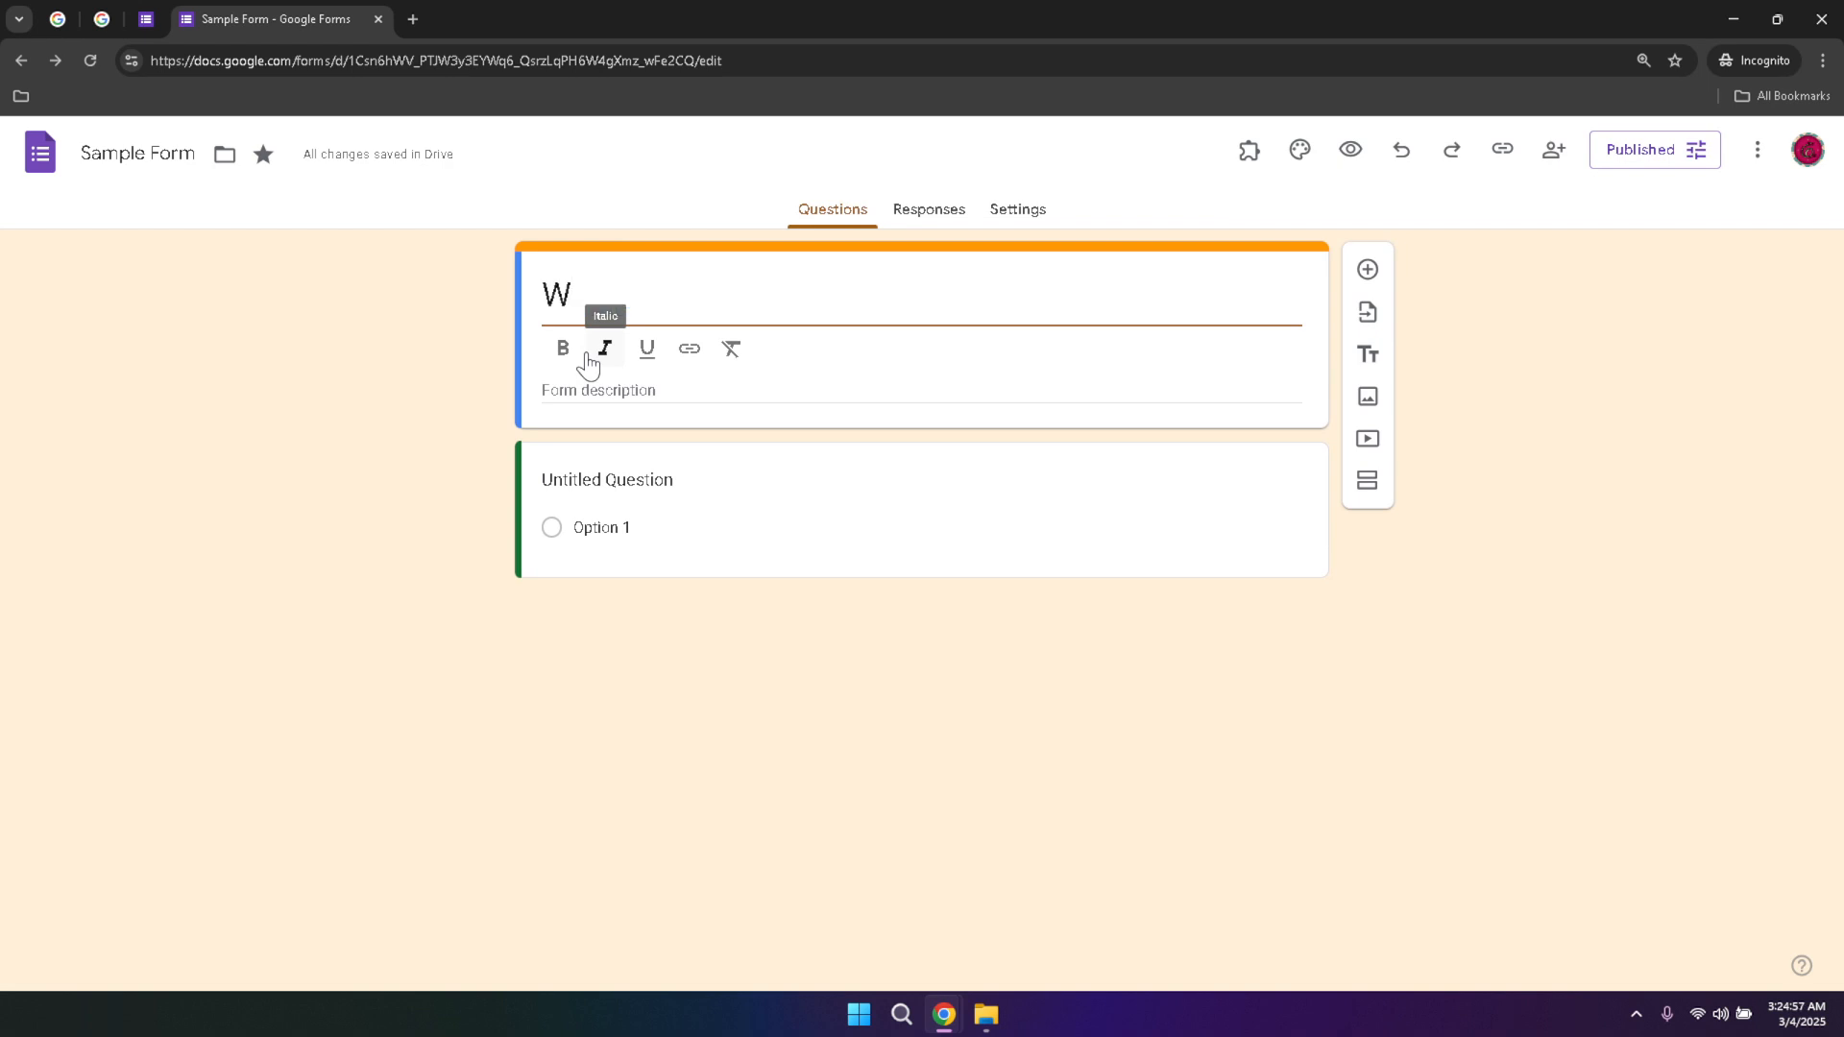
pyautogui.press('BackSpace')
pyautogui.write('mple')
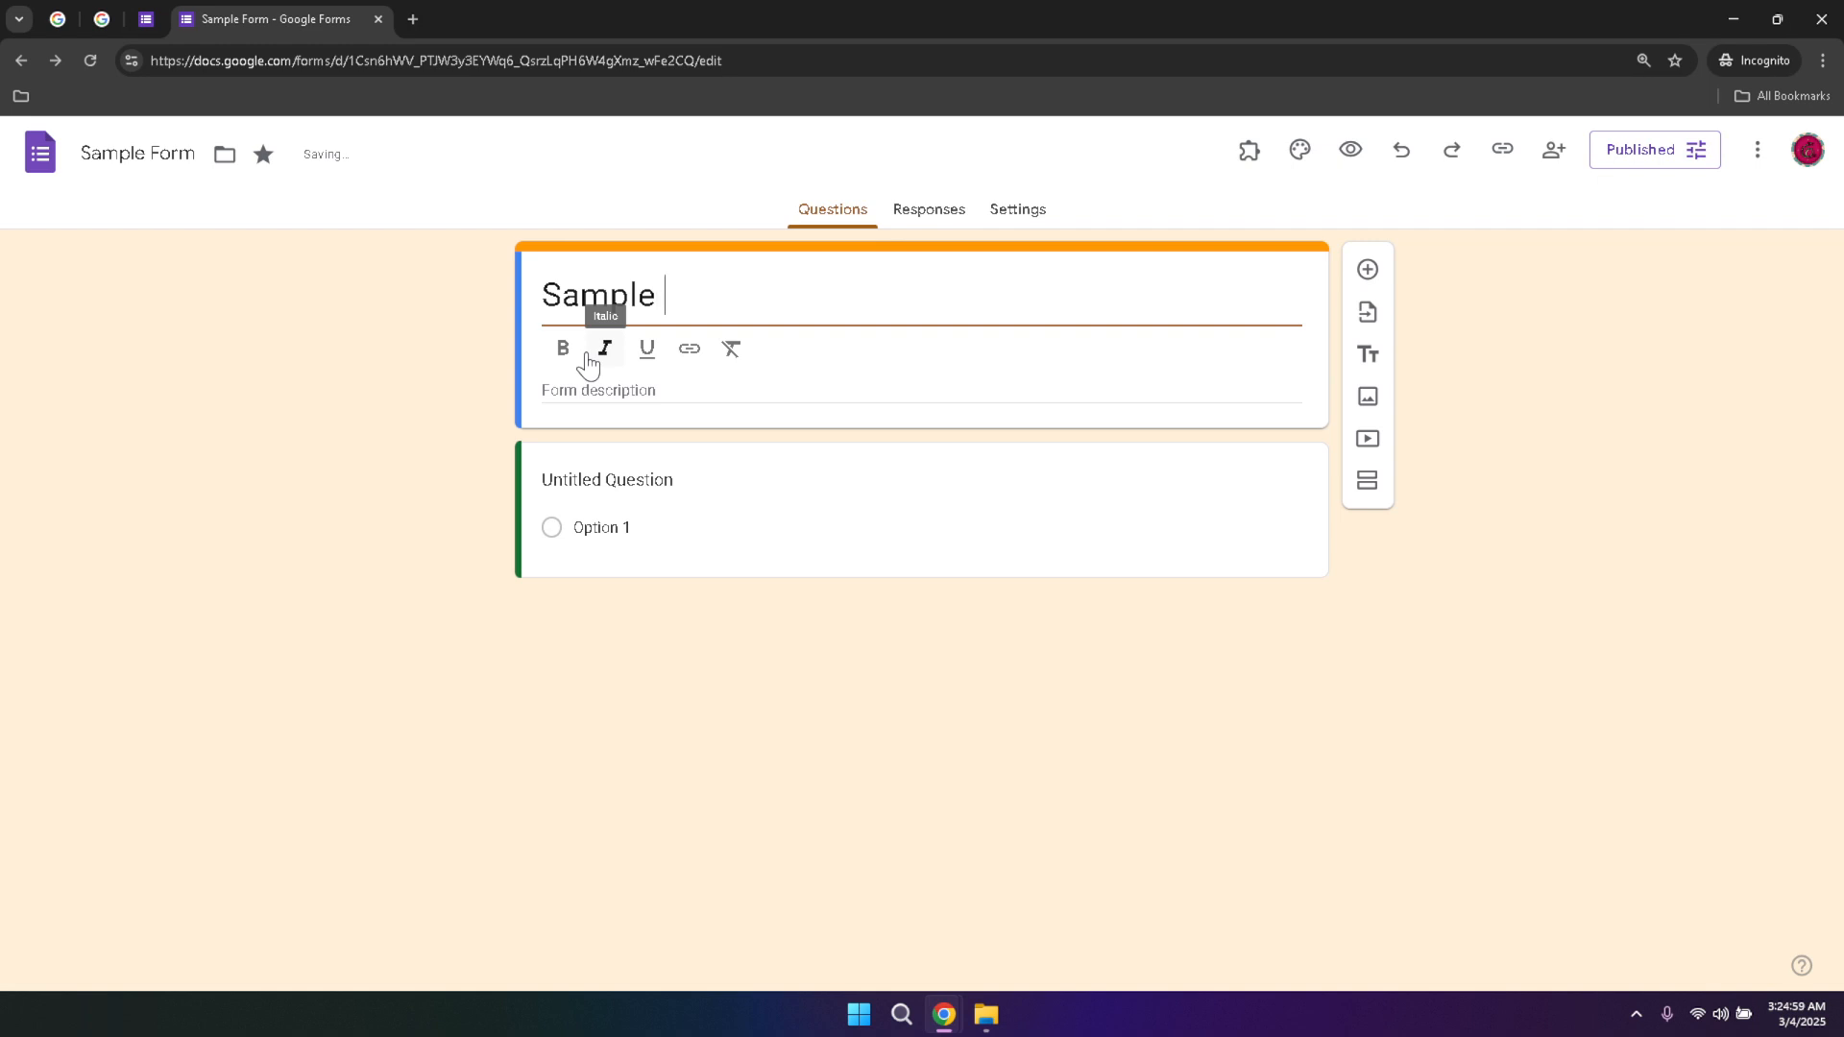
pyautogui.write(' Quest')
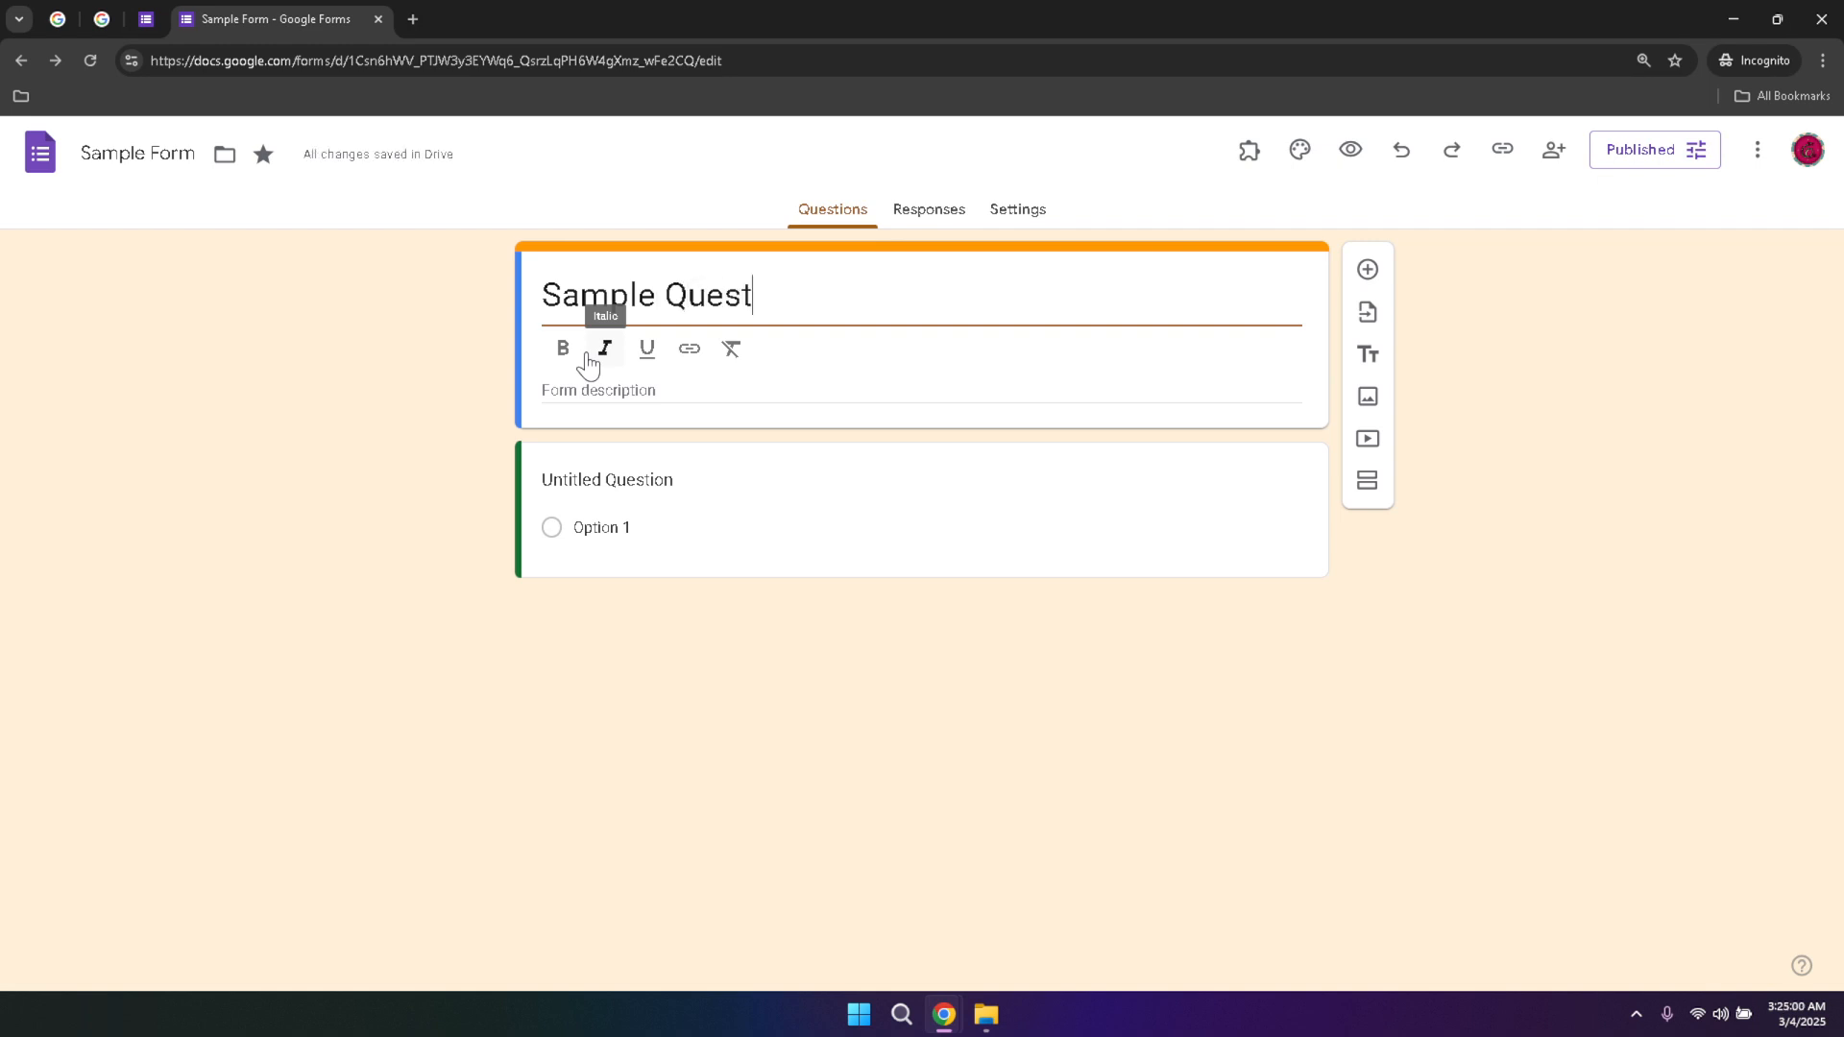
pyautogui.write('ion')
pyautogui.press('BackSpace')
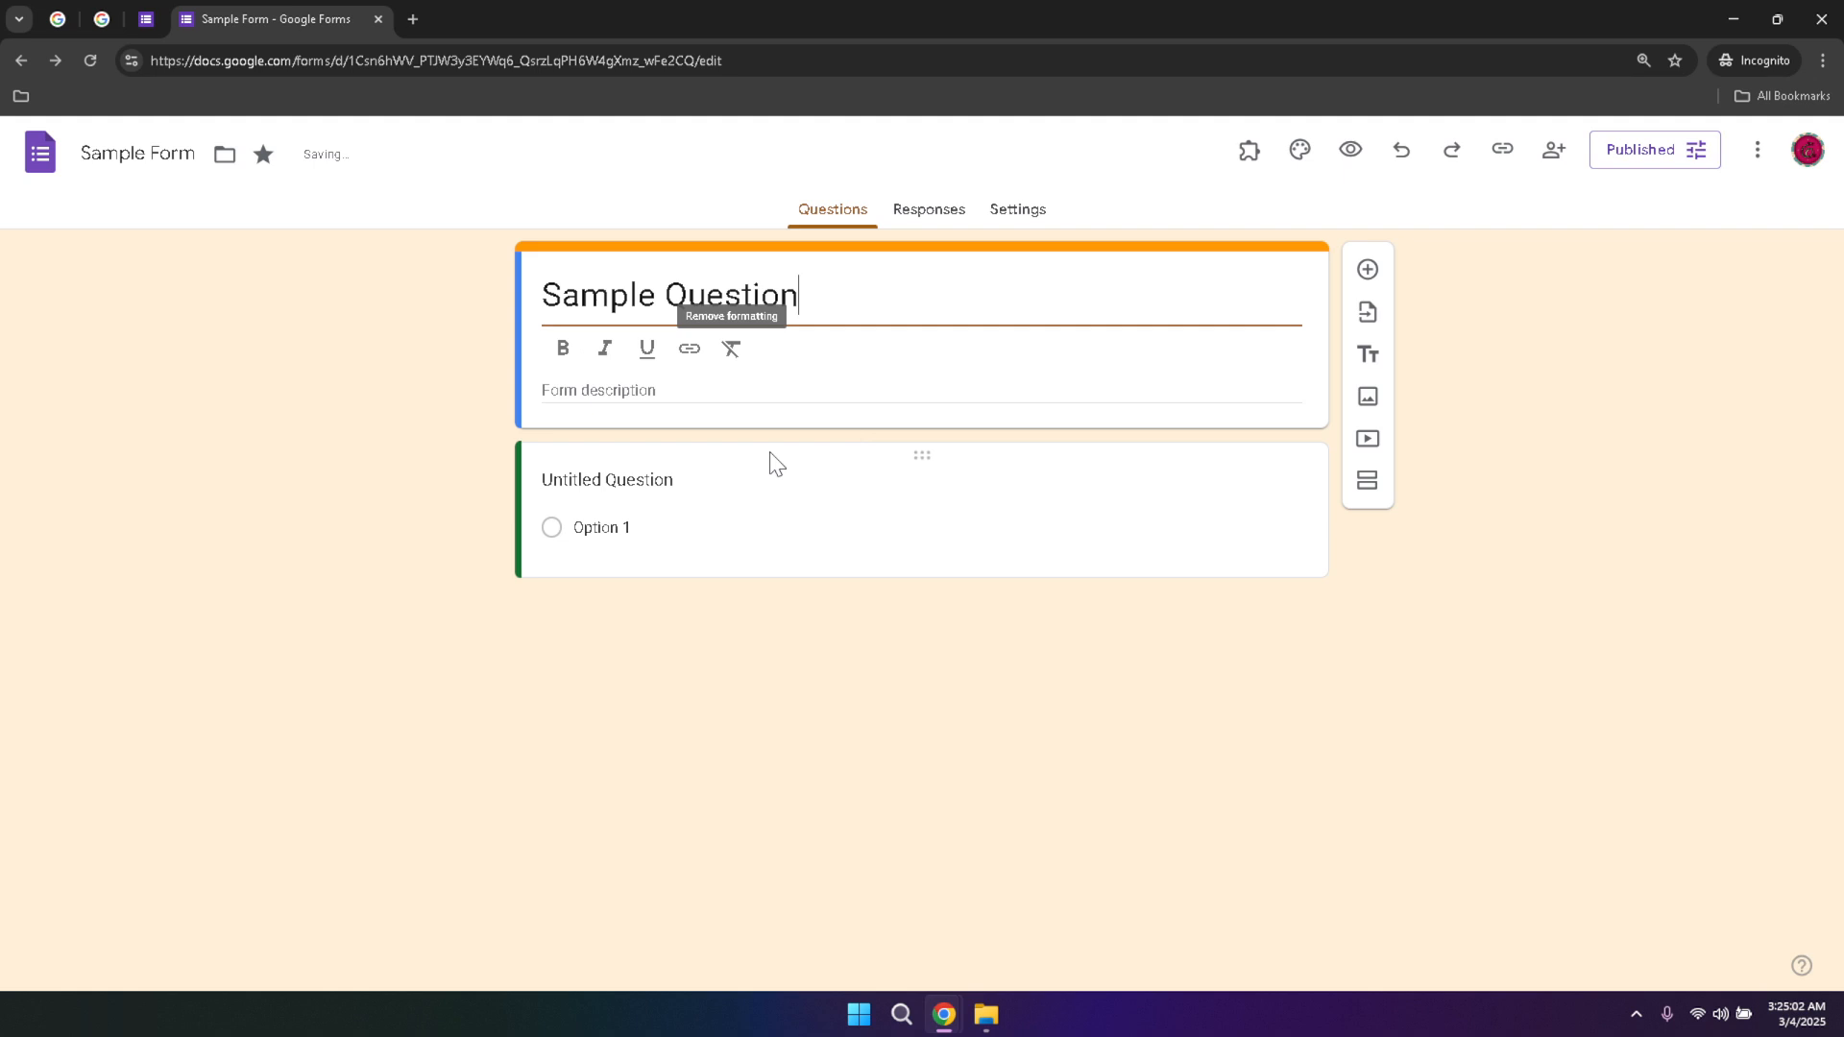
# Name the first question "Question # 1" and add a new blank question below it.
pyautogui.click(607, 487)
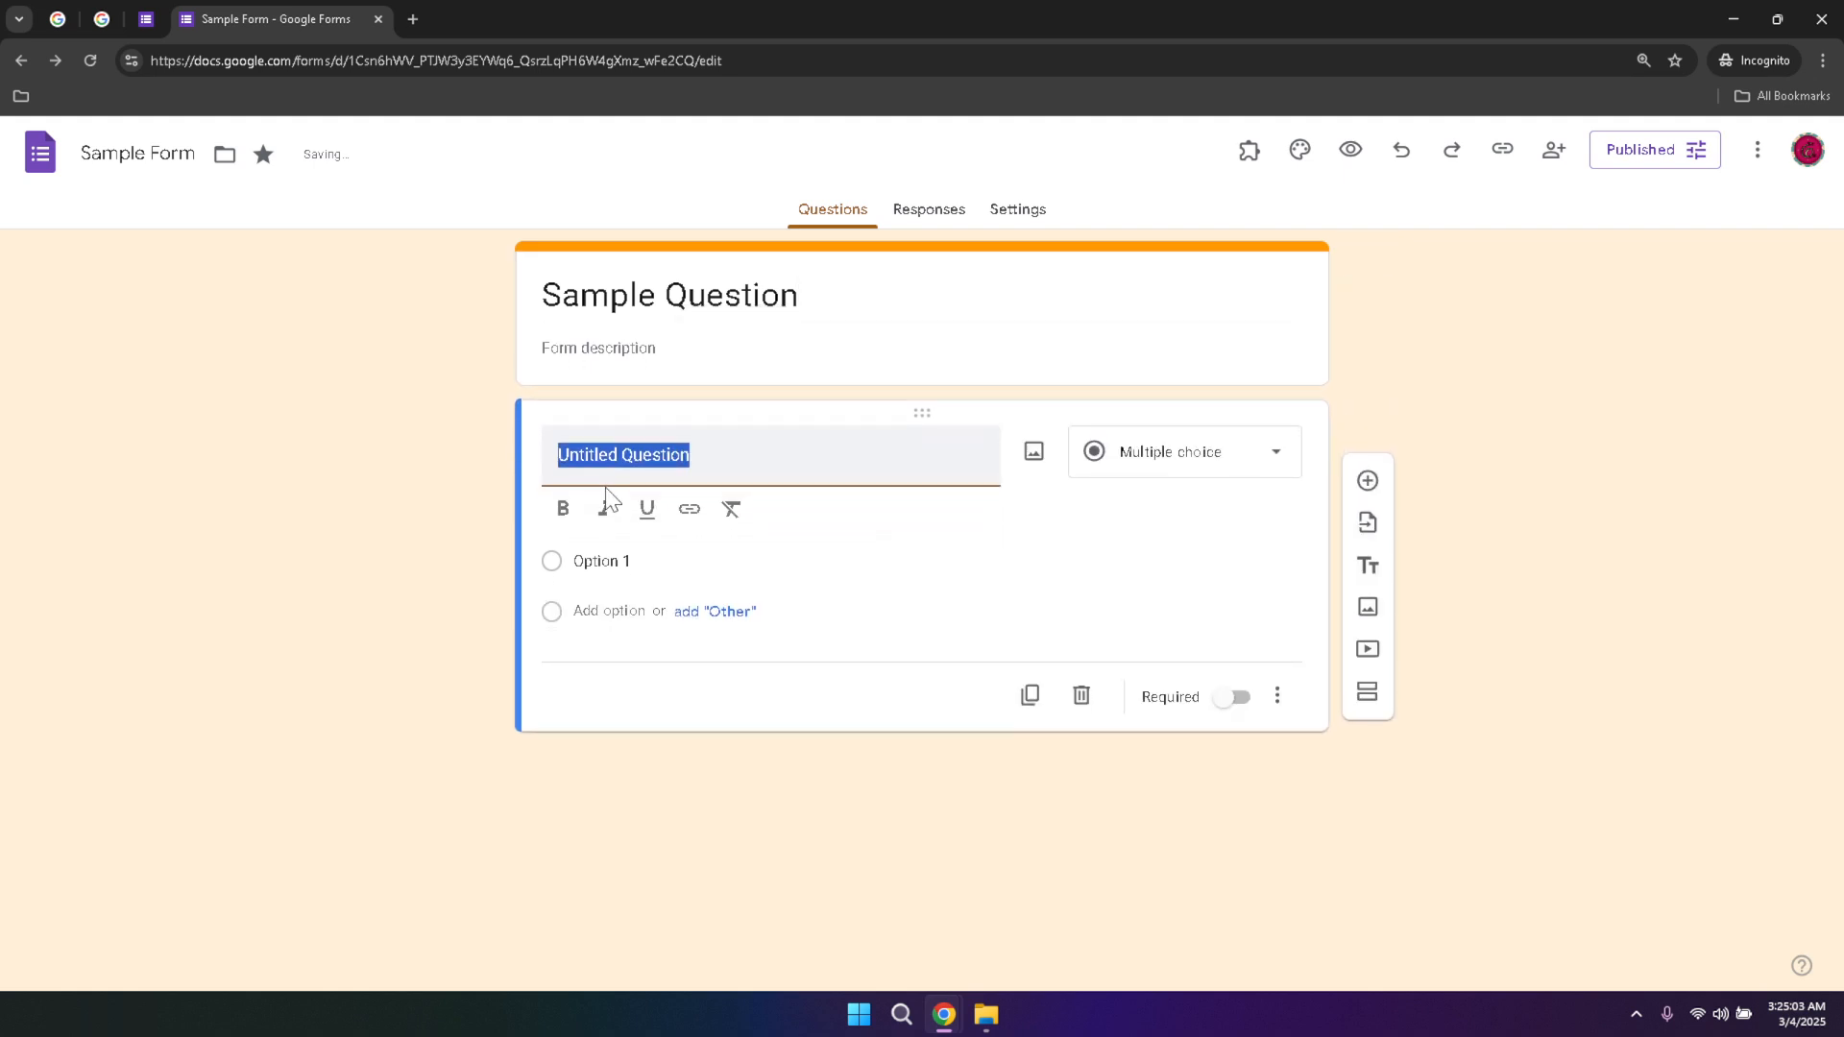
pyautogui.write('Question')
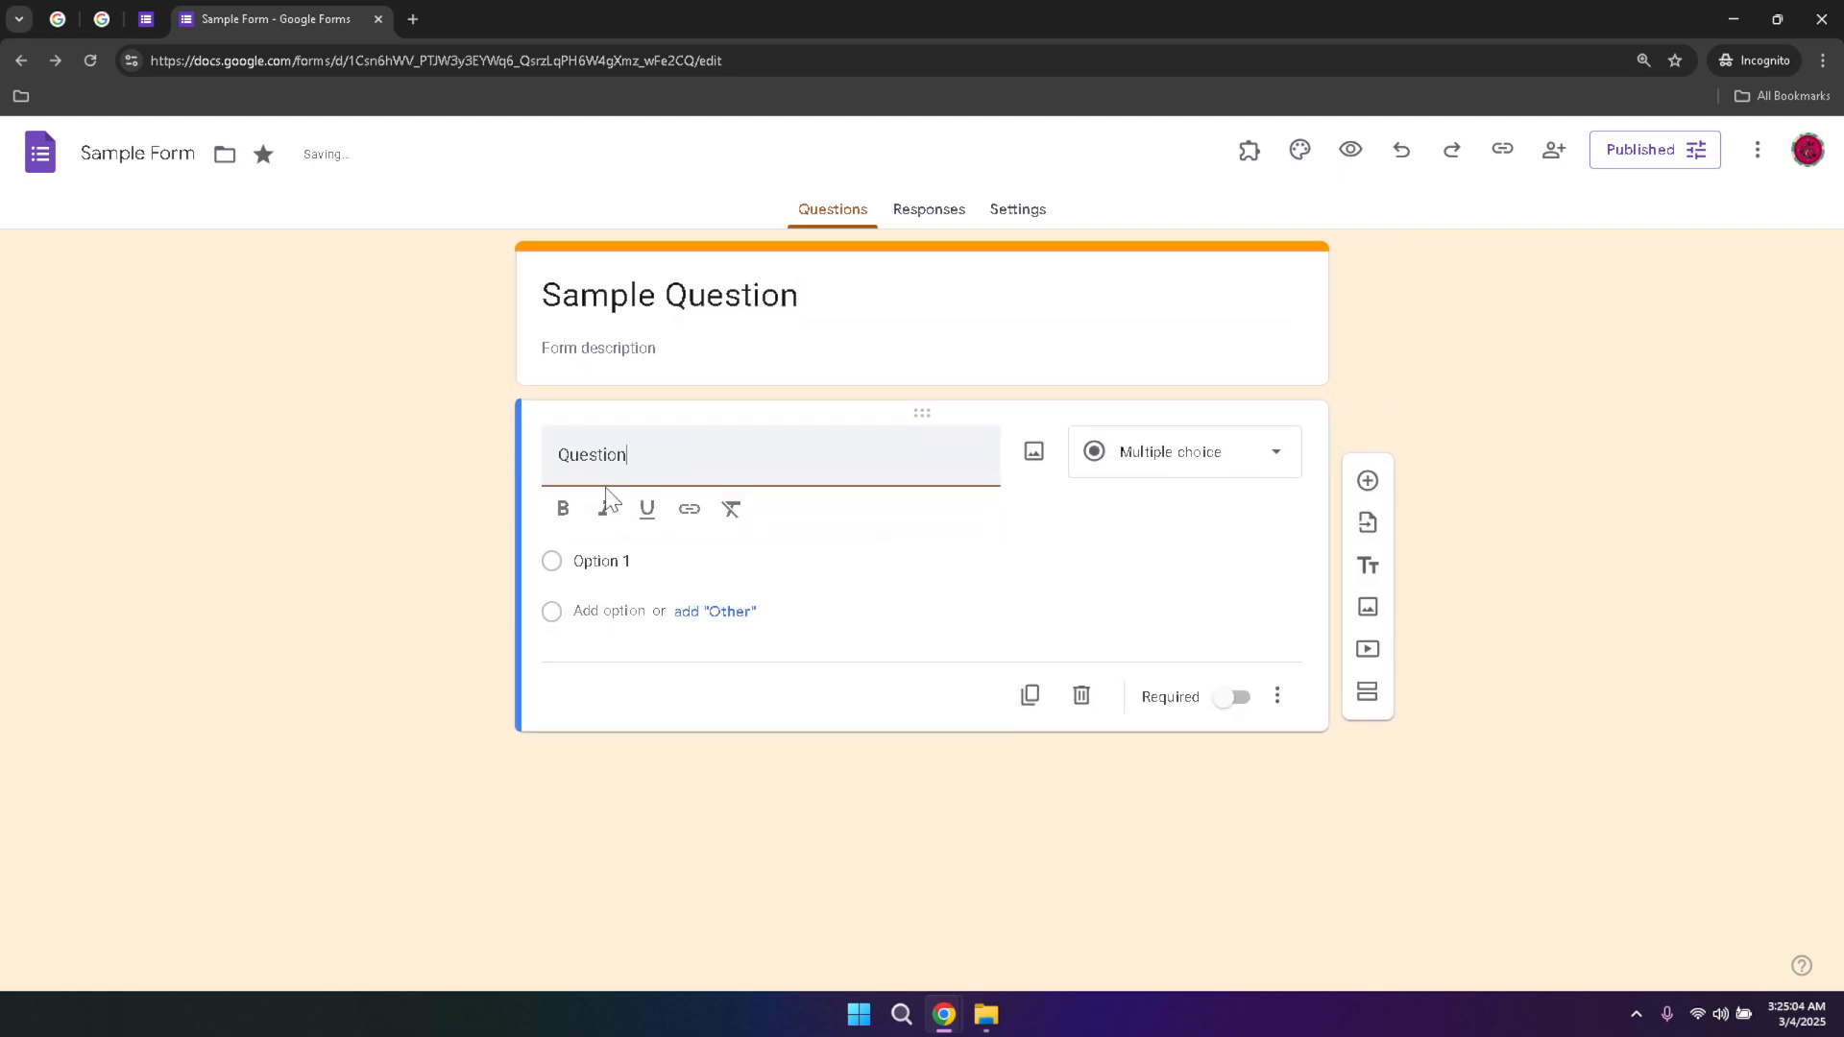
pyautogui.write('1')
pyautogui.press('BackSpace')
pyautogui.click(1367, 482)
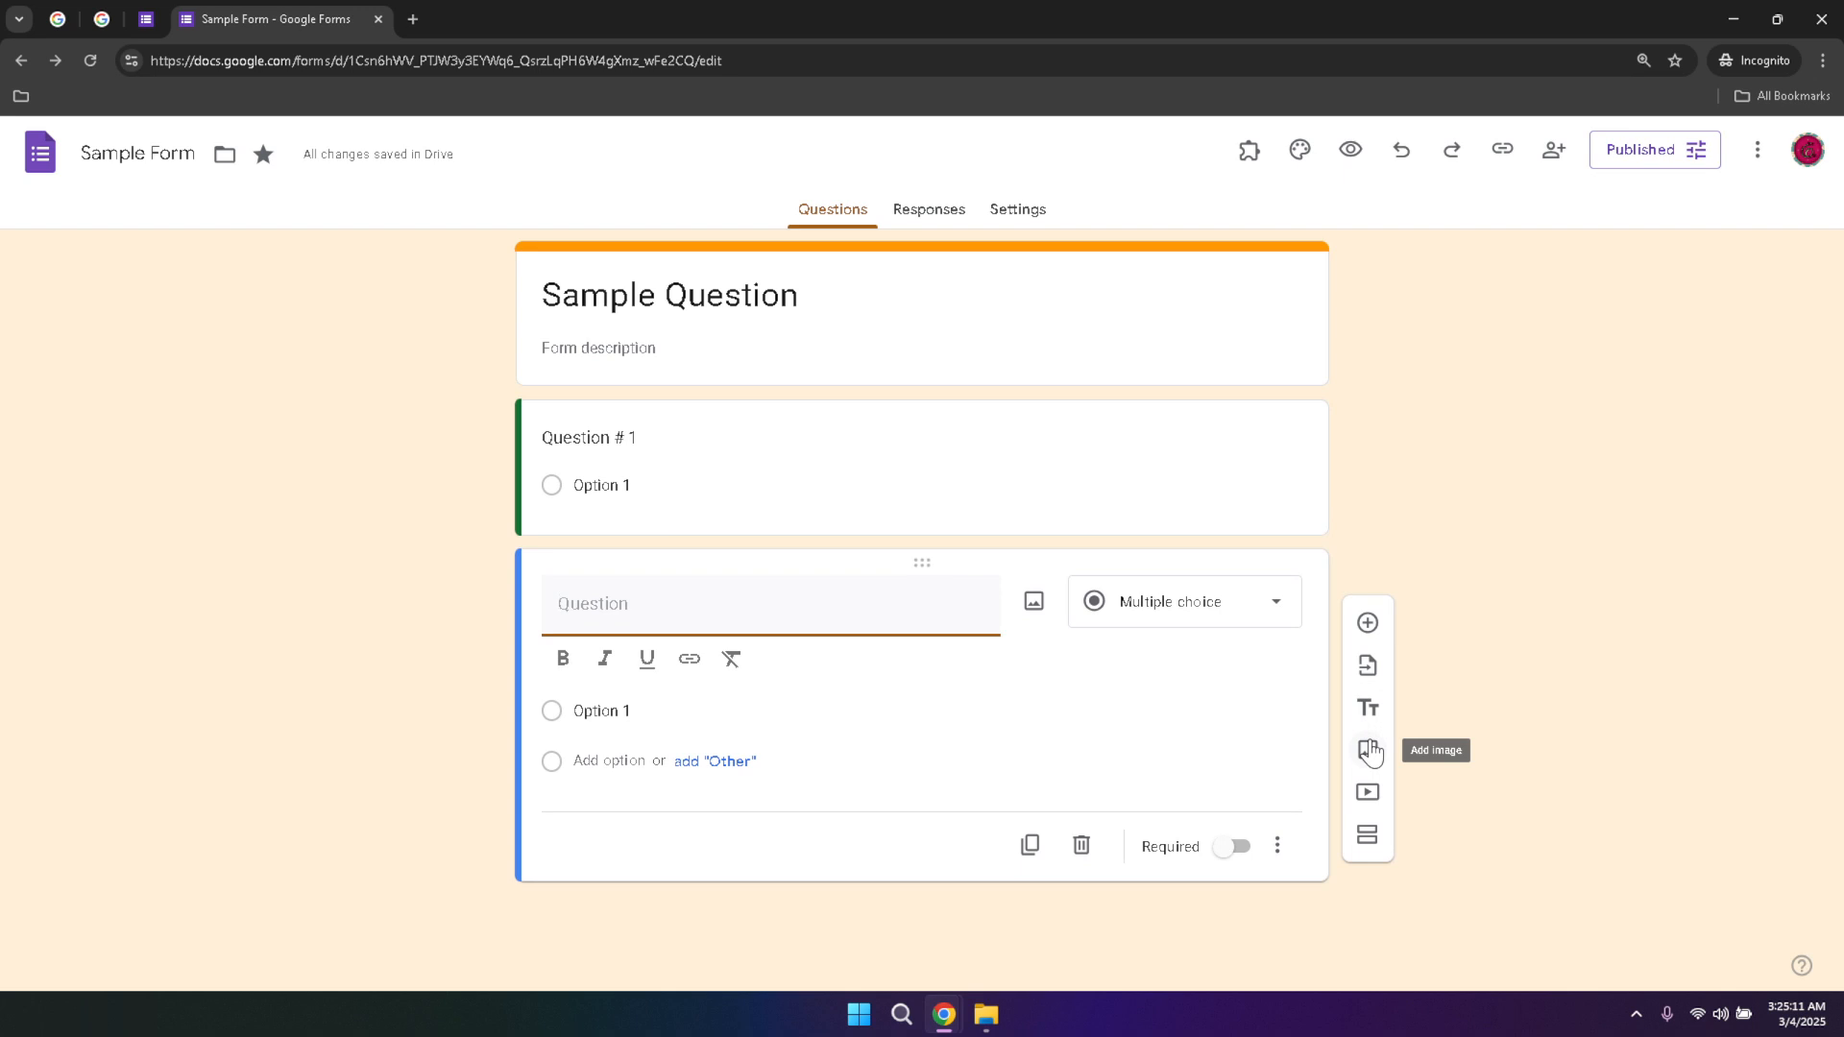
# Try adding a second section after the blank question, and undo the addition.
pyautogui.click(1366, 847)
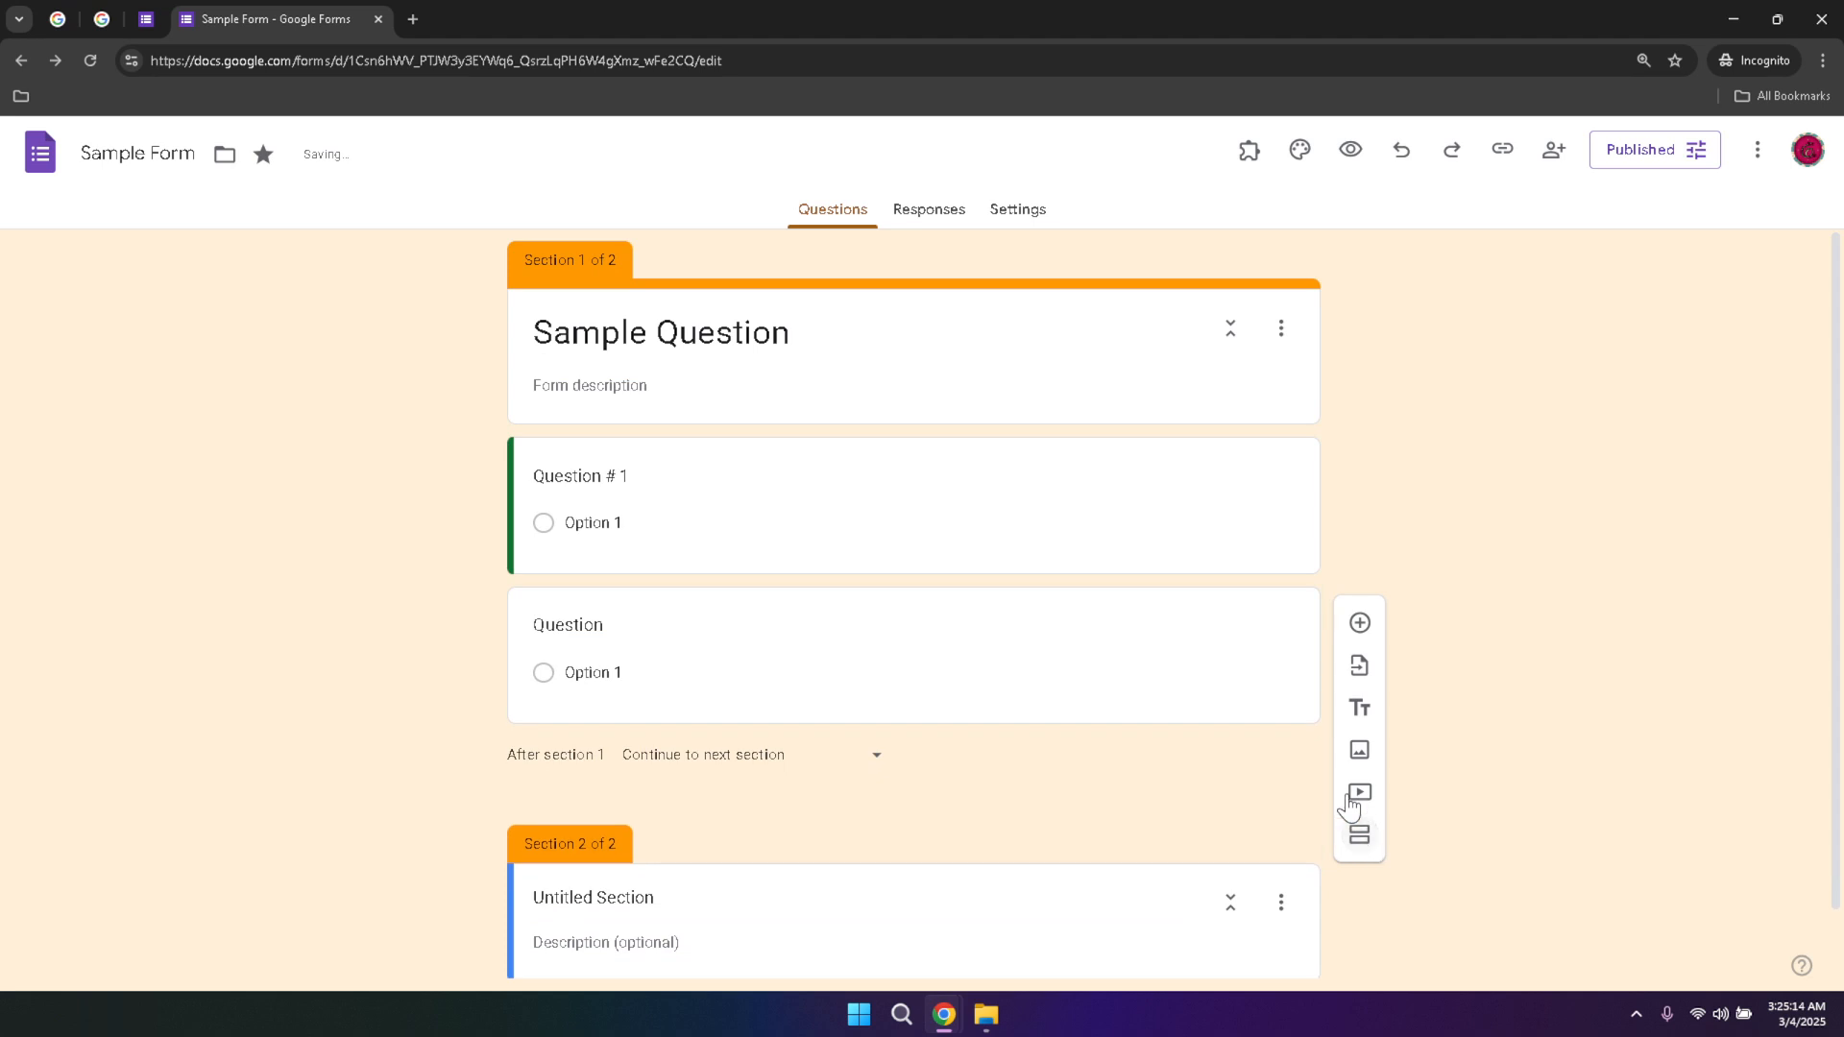
pyautogui.scroll(-1, 1420, 512)
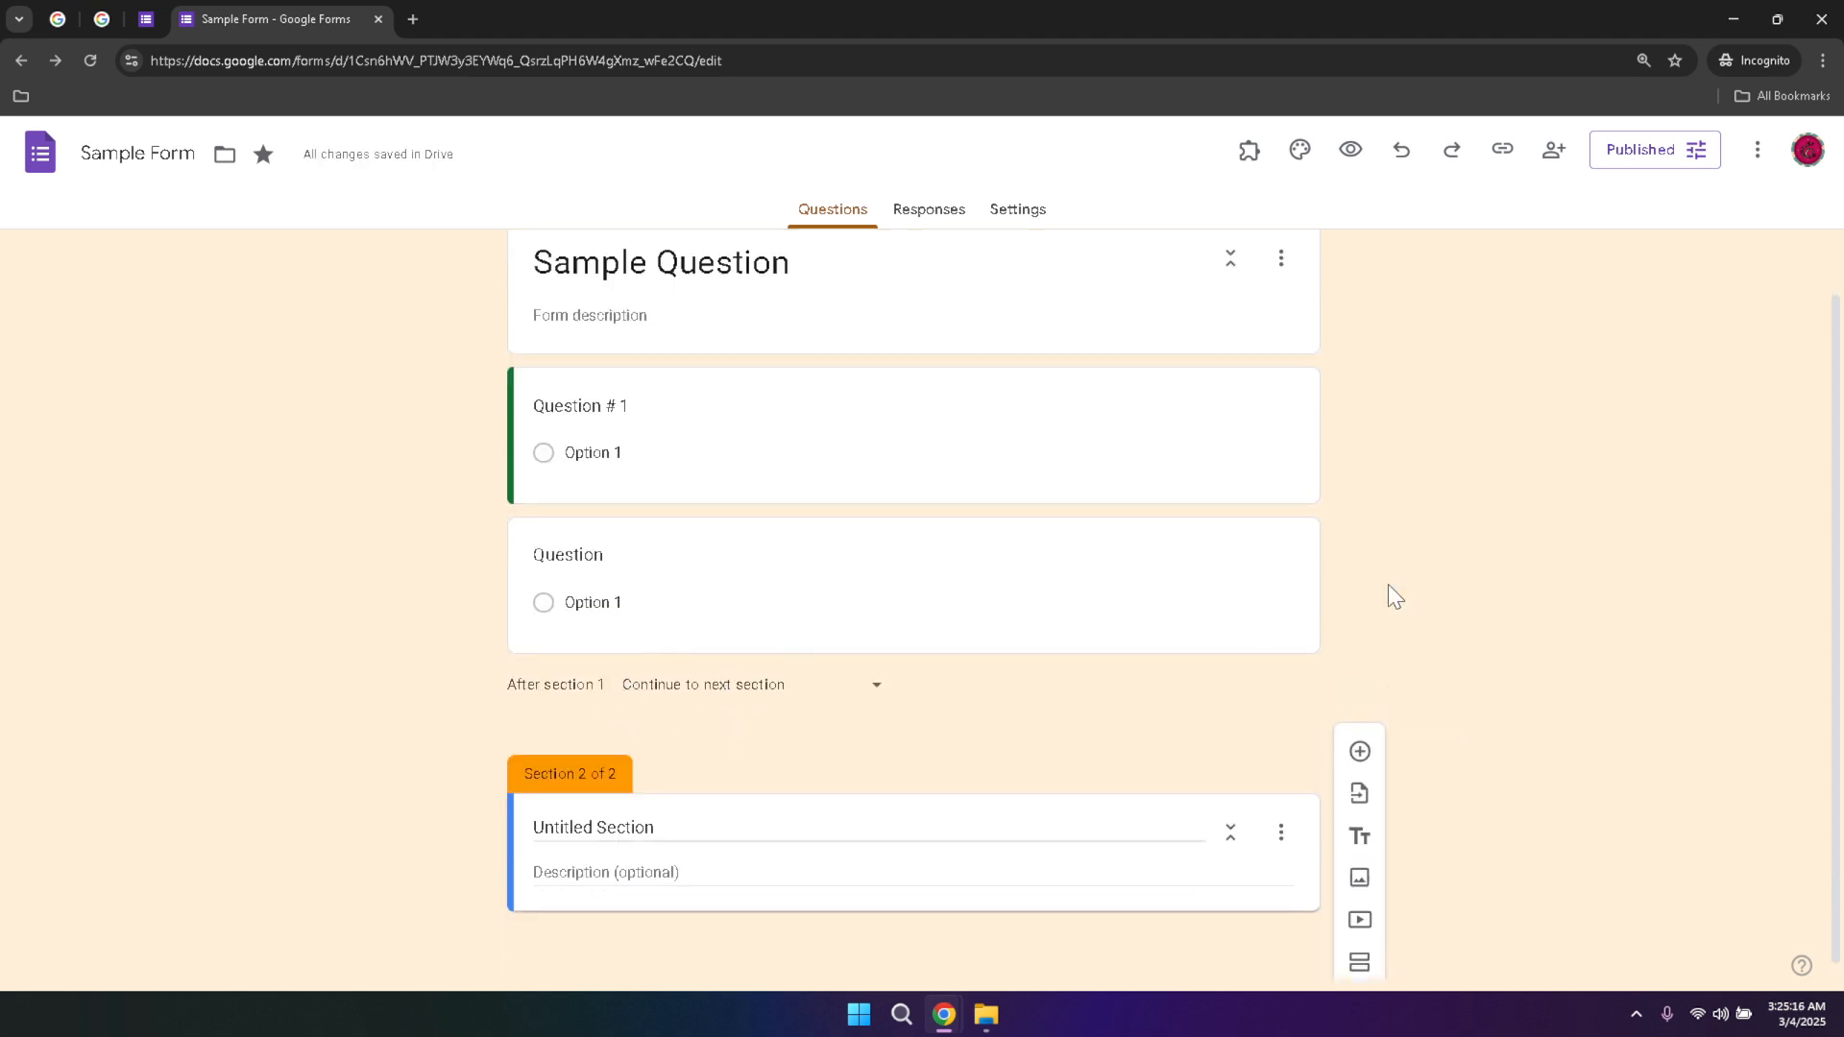
pyautogui.scroll(1, 1248, 460)
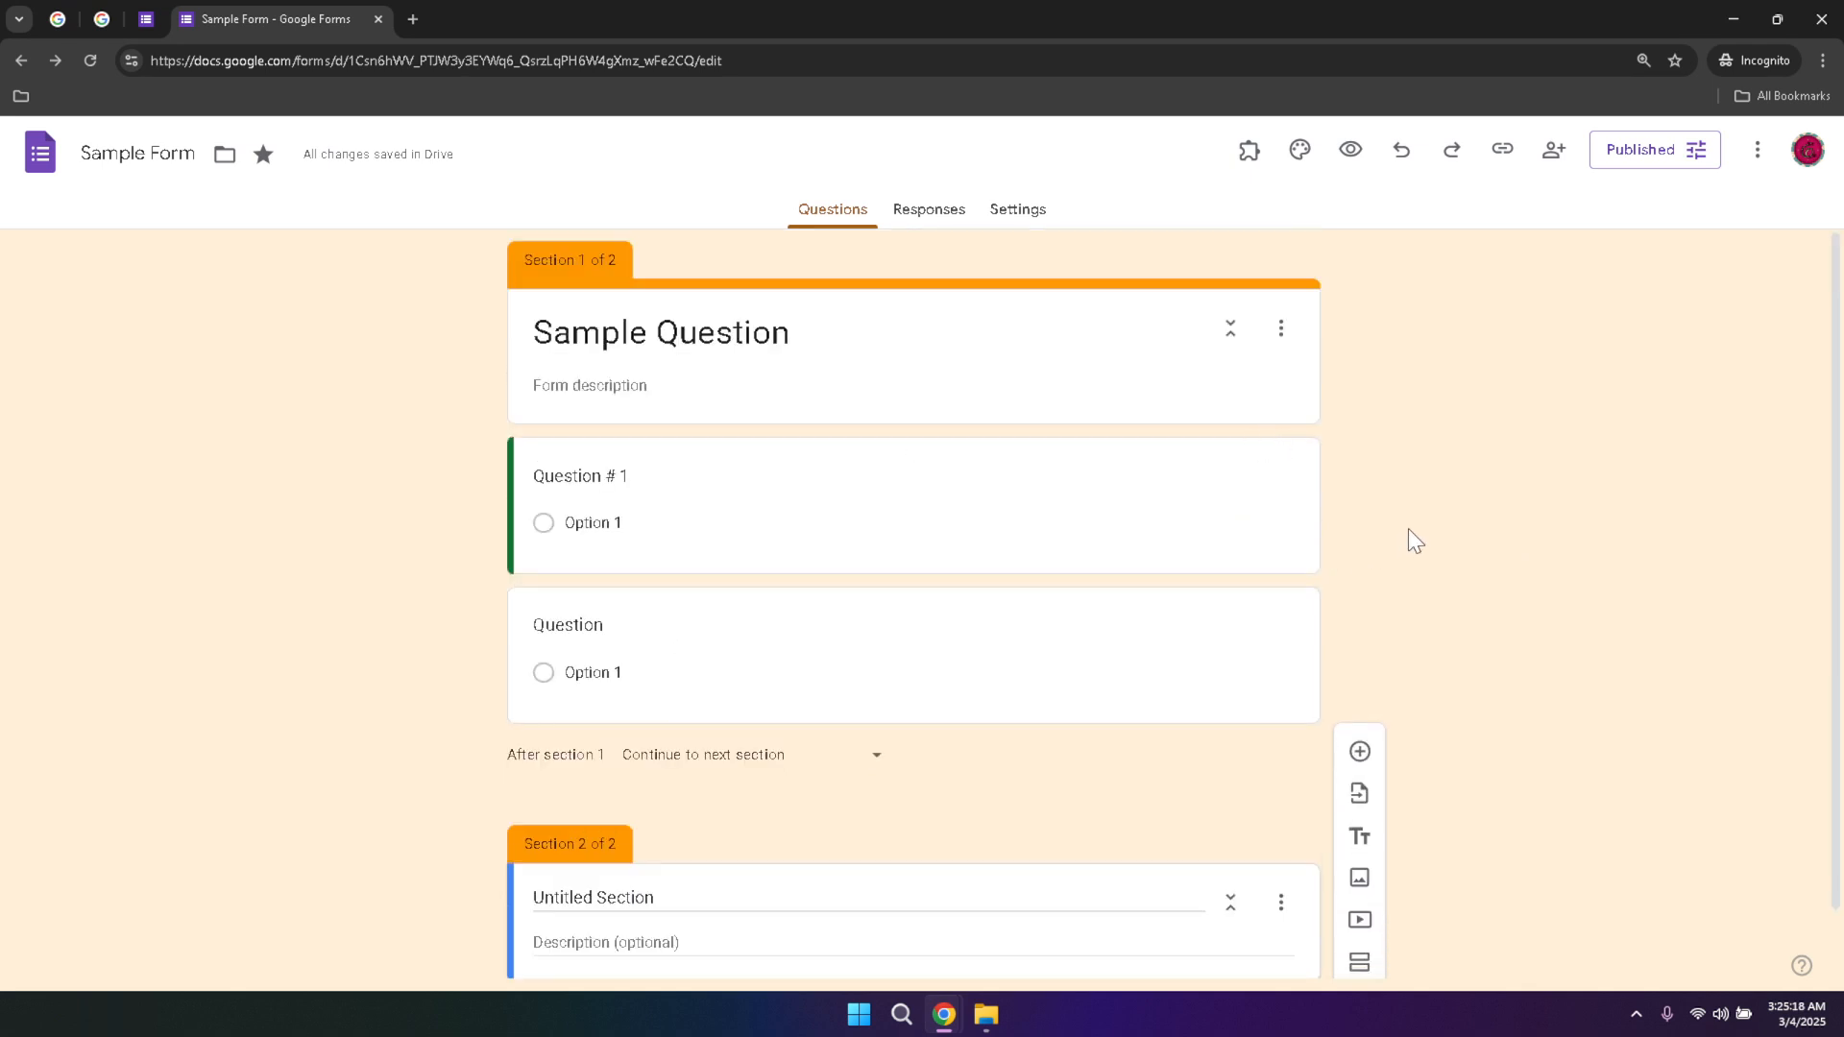
pyautogui.hotkey('ctrl', 'z')
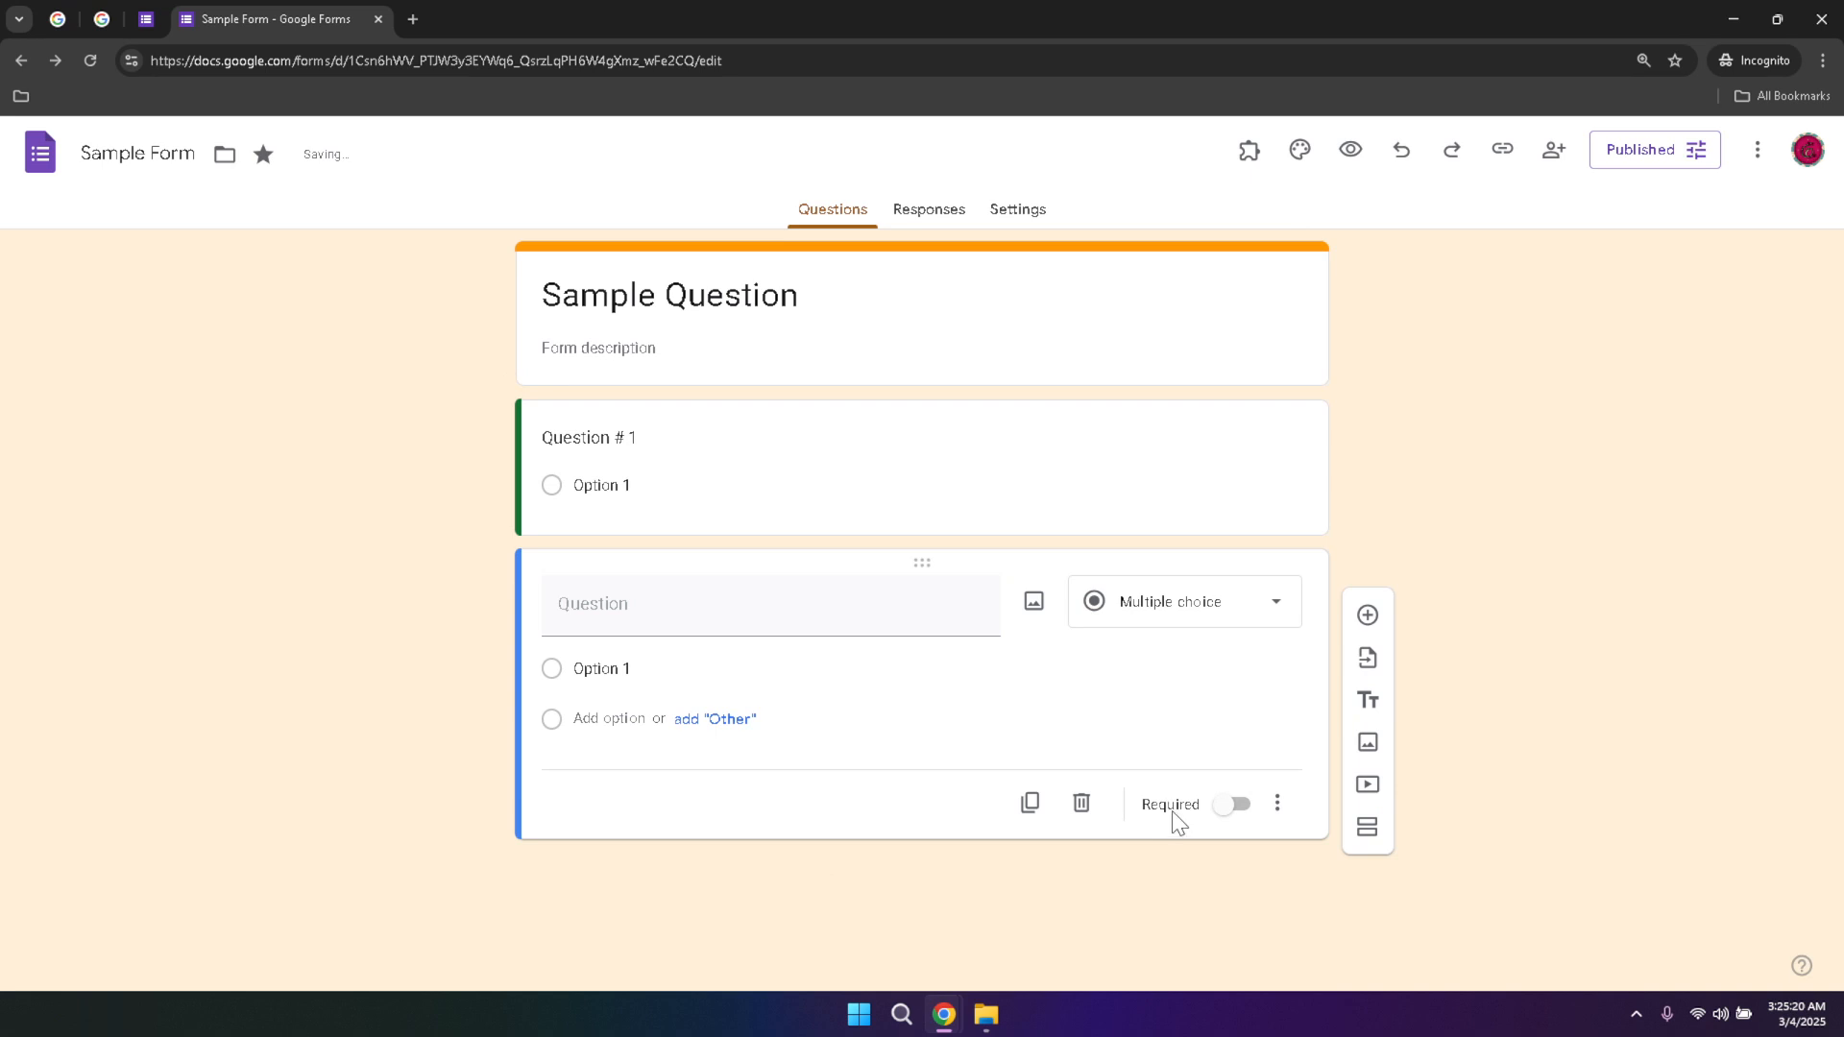
# Make the second question required and look over its further display and option-order settings.
pyautogui.click(1235, 812)
pyautogui.click(1278, 805)
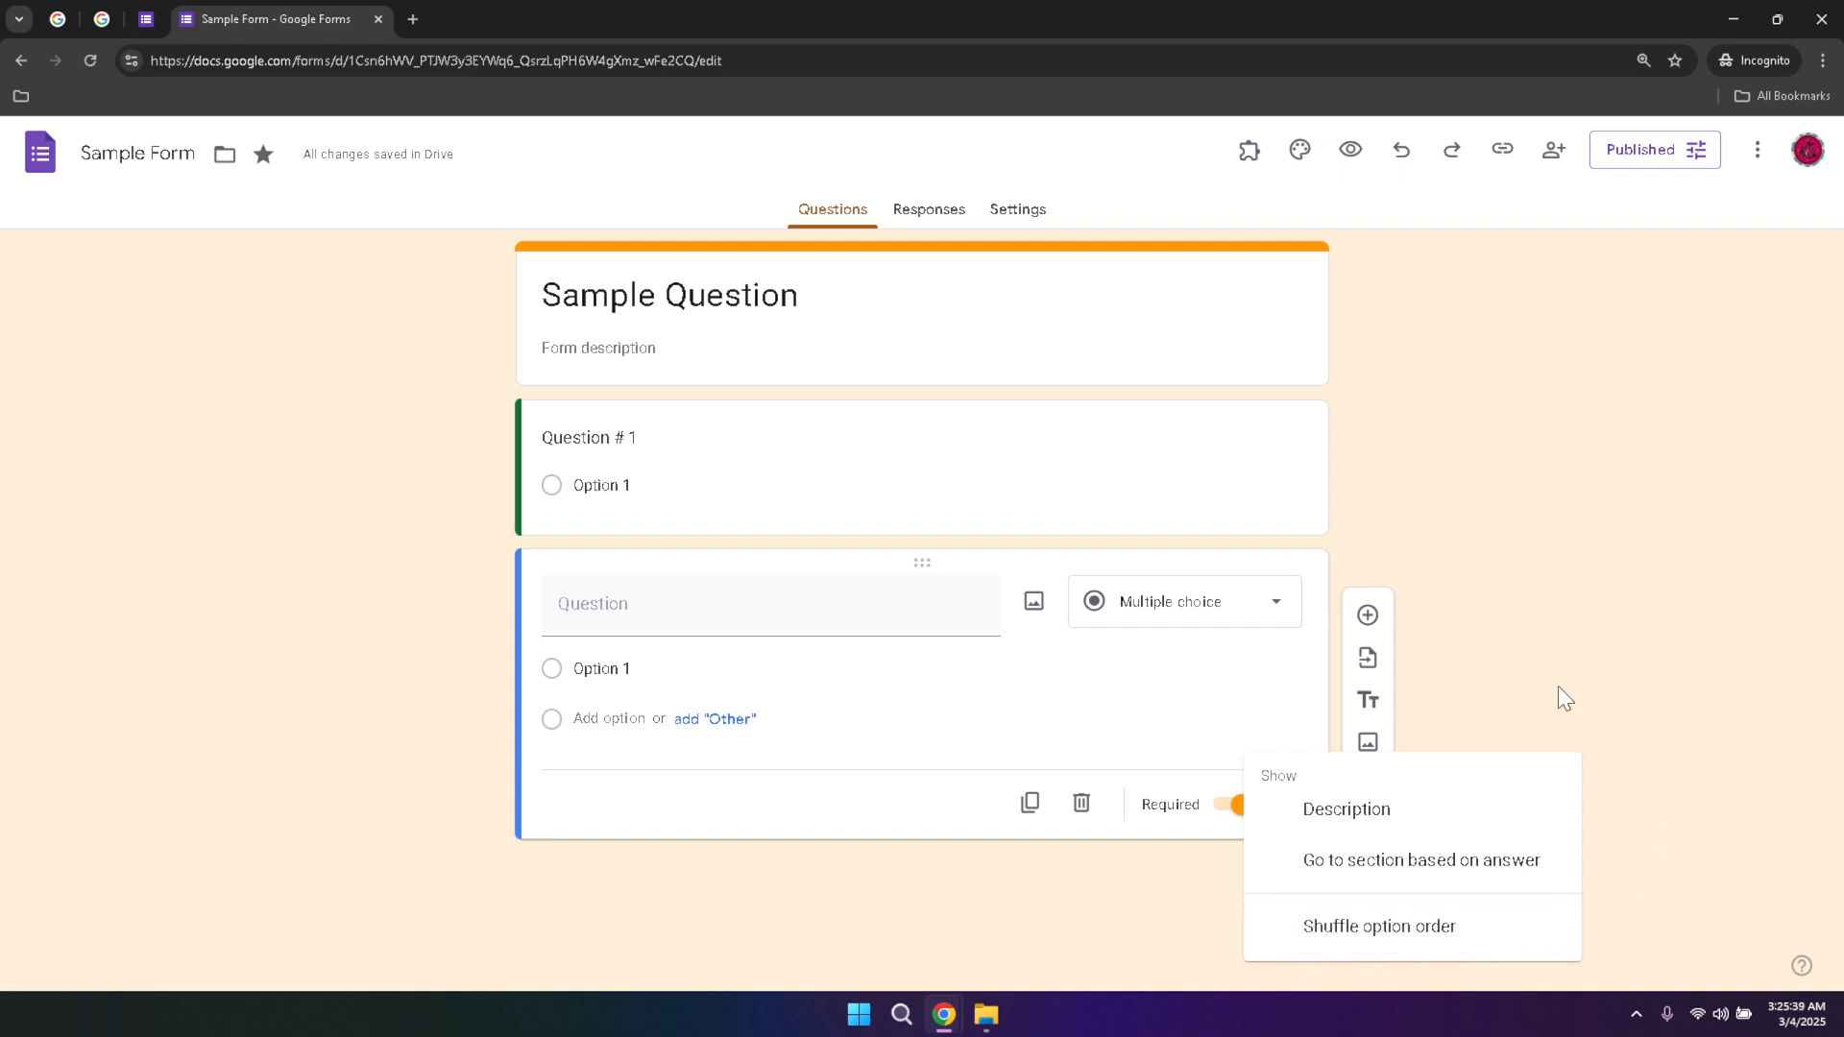
pyautogui.click(1510, 513)
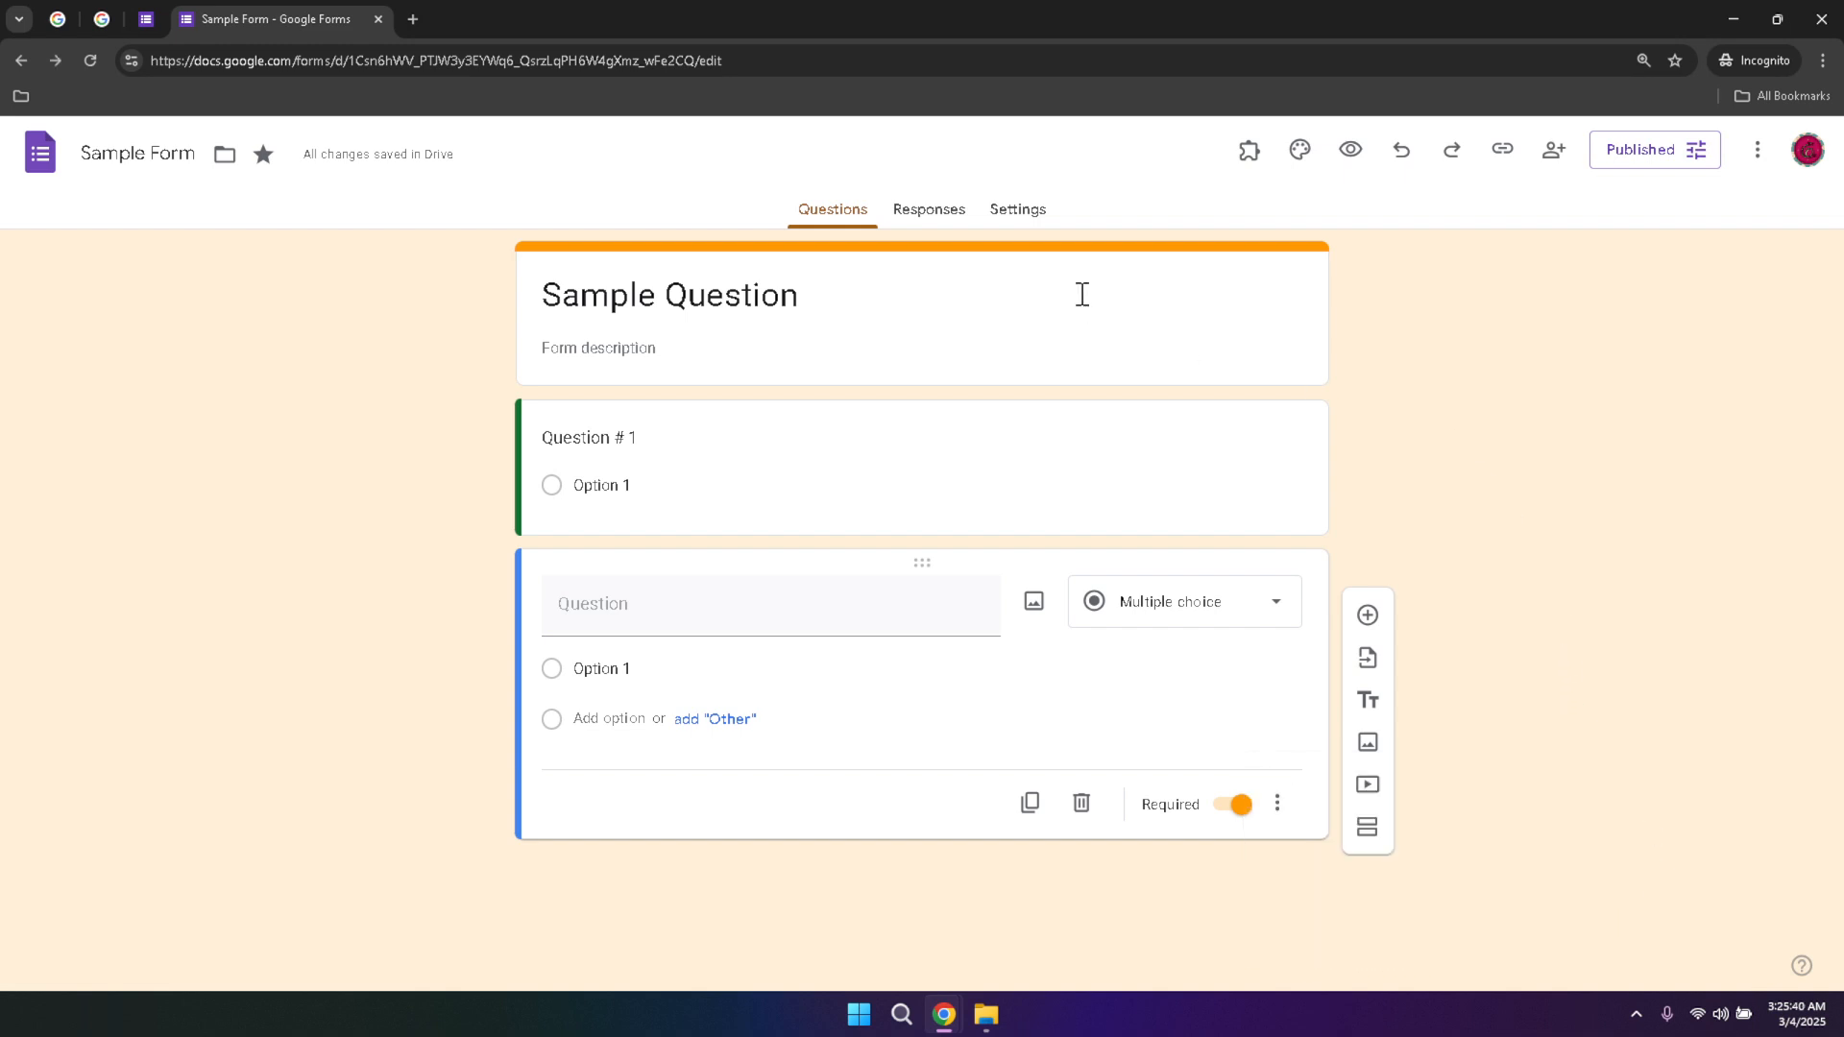
# Examine the form's responses page, including the spreadsheet destination choices and response management options, without linking a sheet.
pyautogui.click(915, 216)
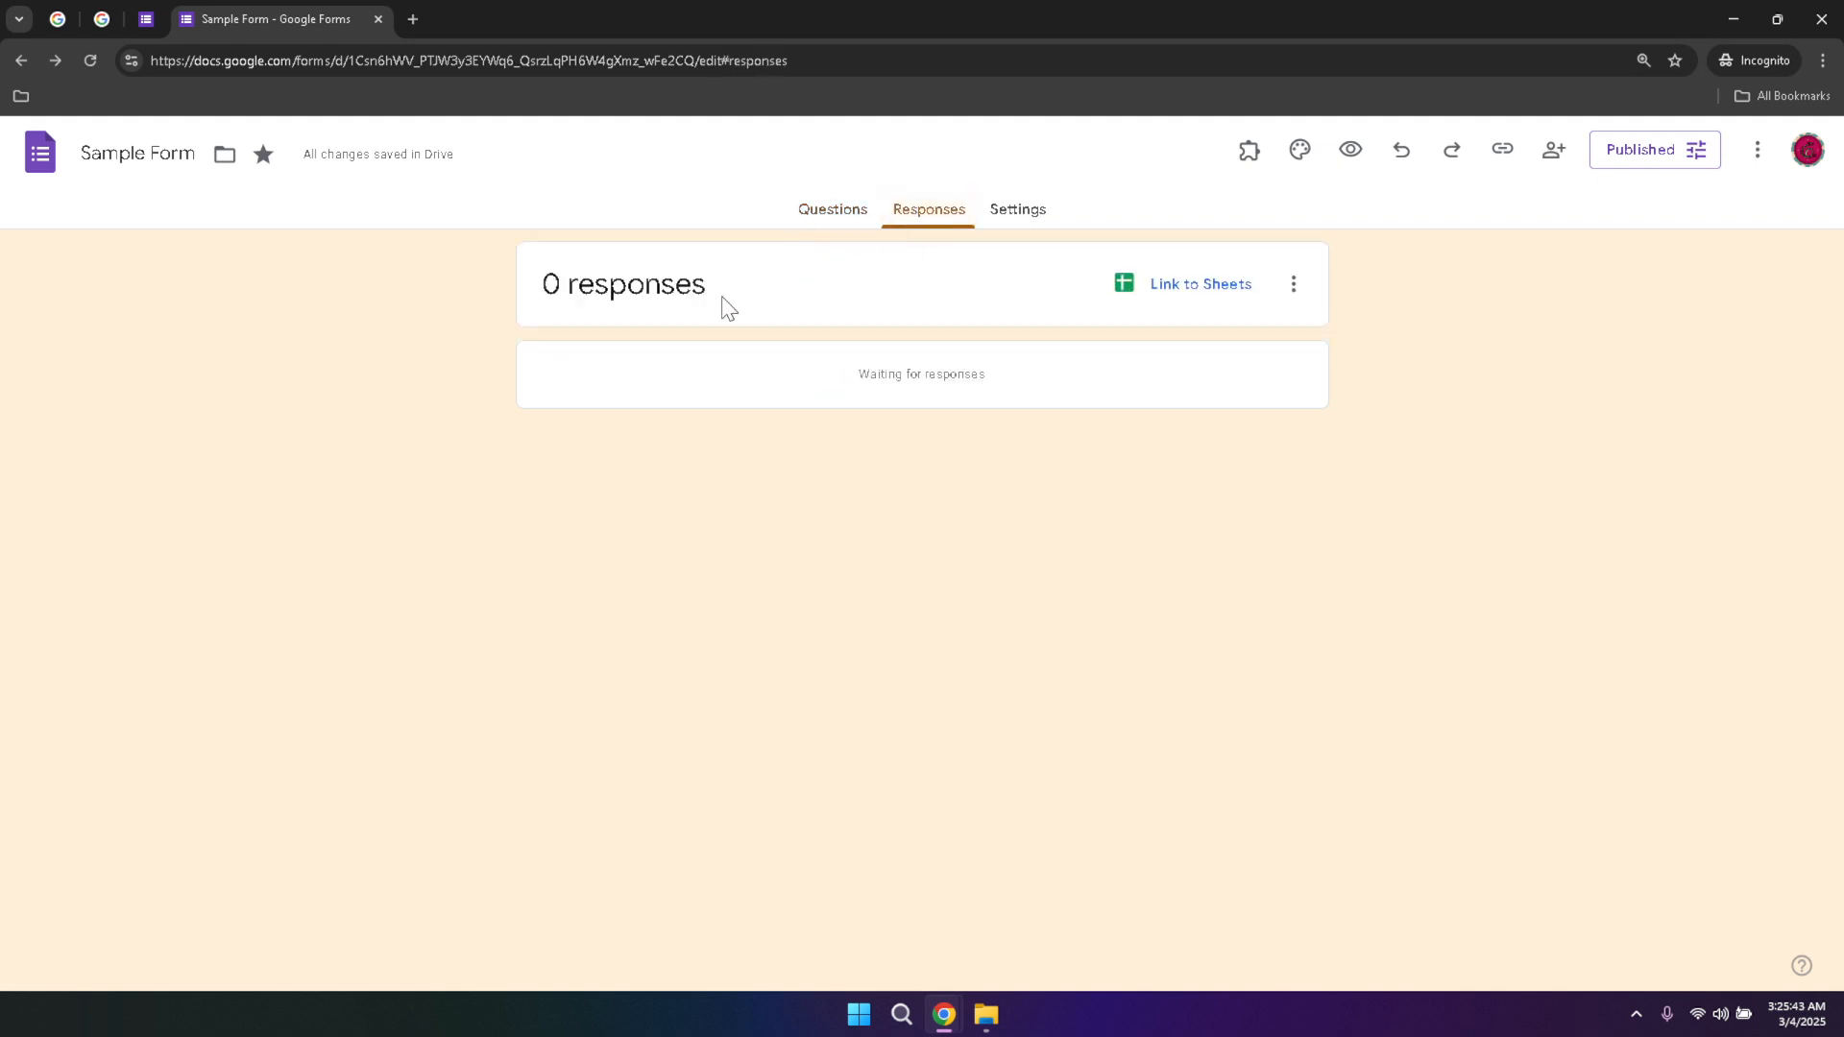
pyautogui.moveTo(727, 305); pyautogui.dragTo(559, 301)
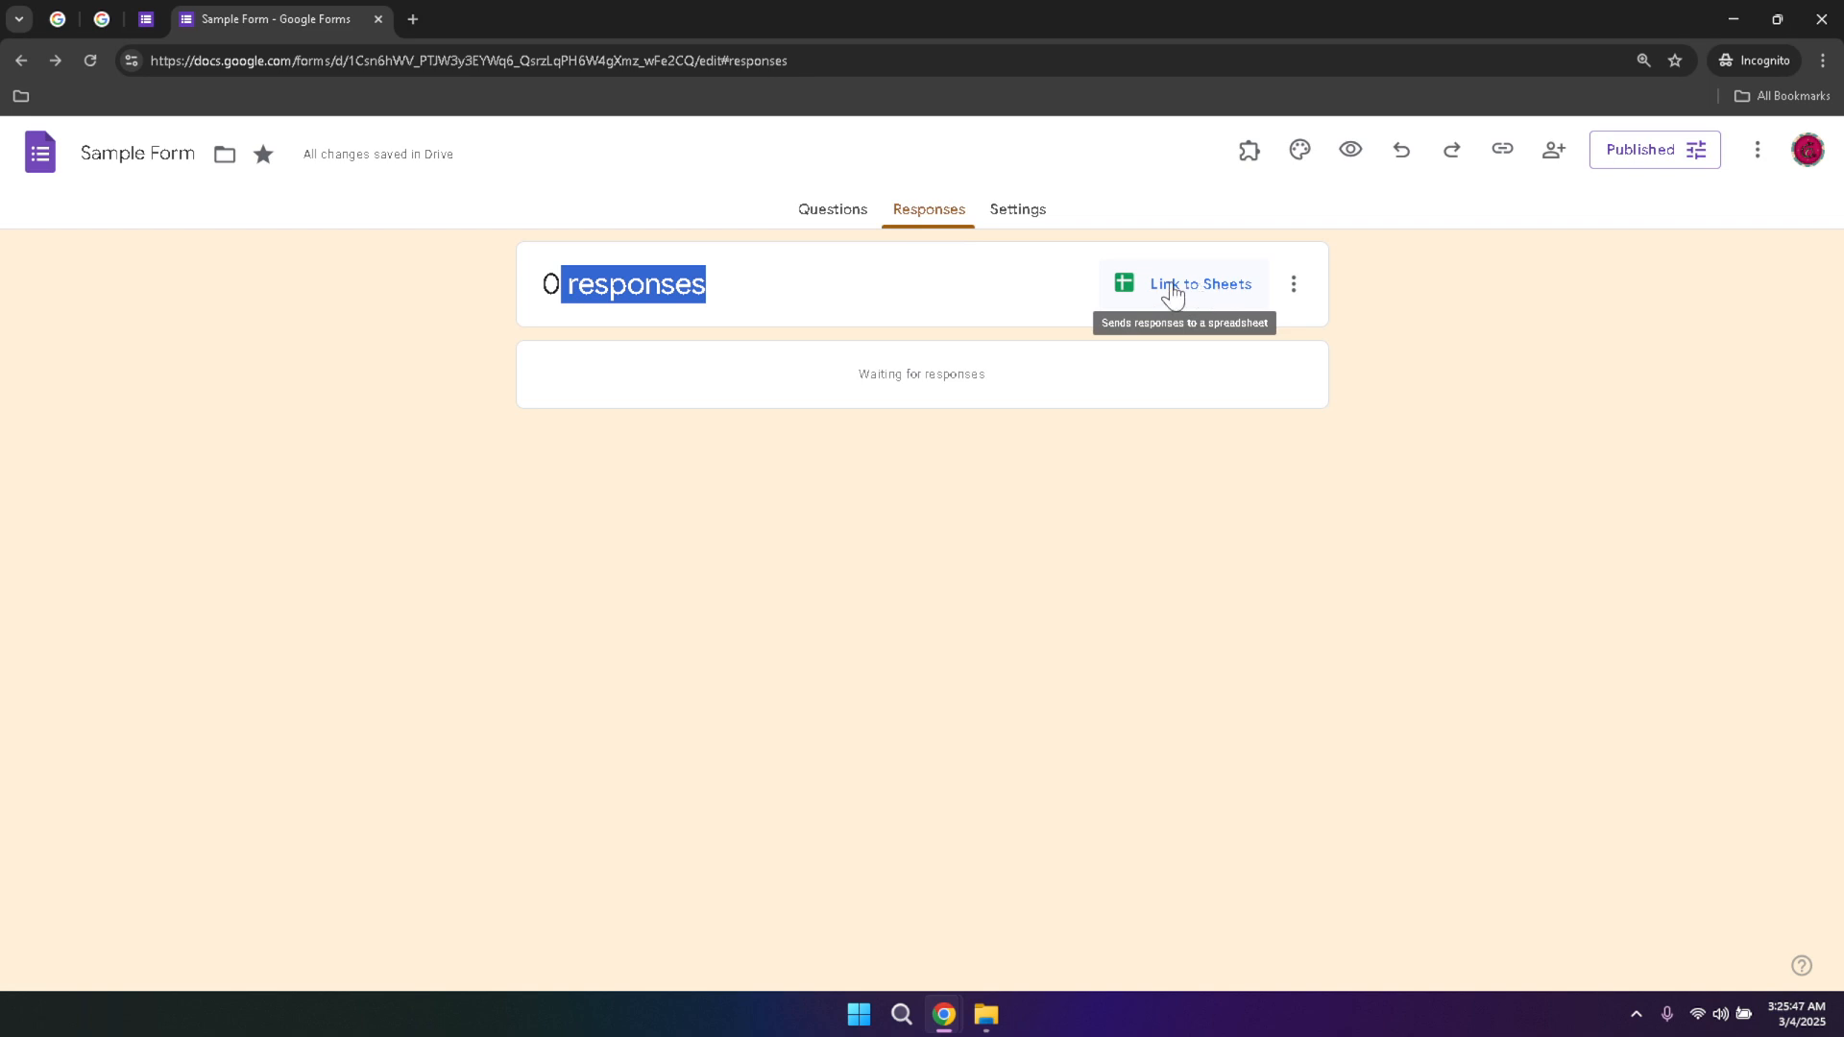
pyautogui.click(1212, 291)
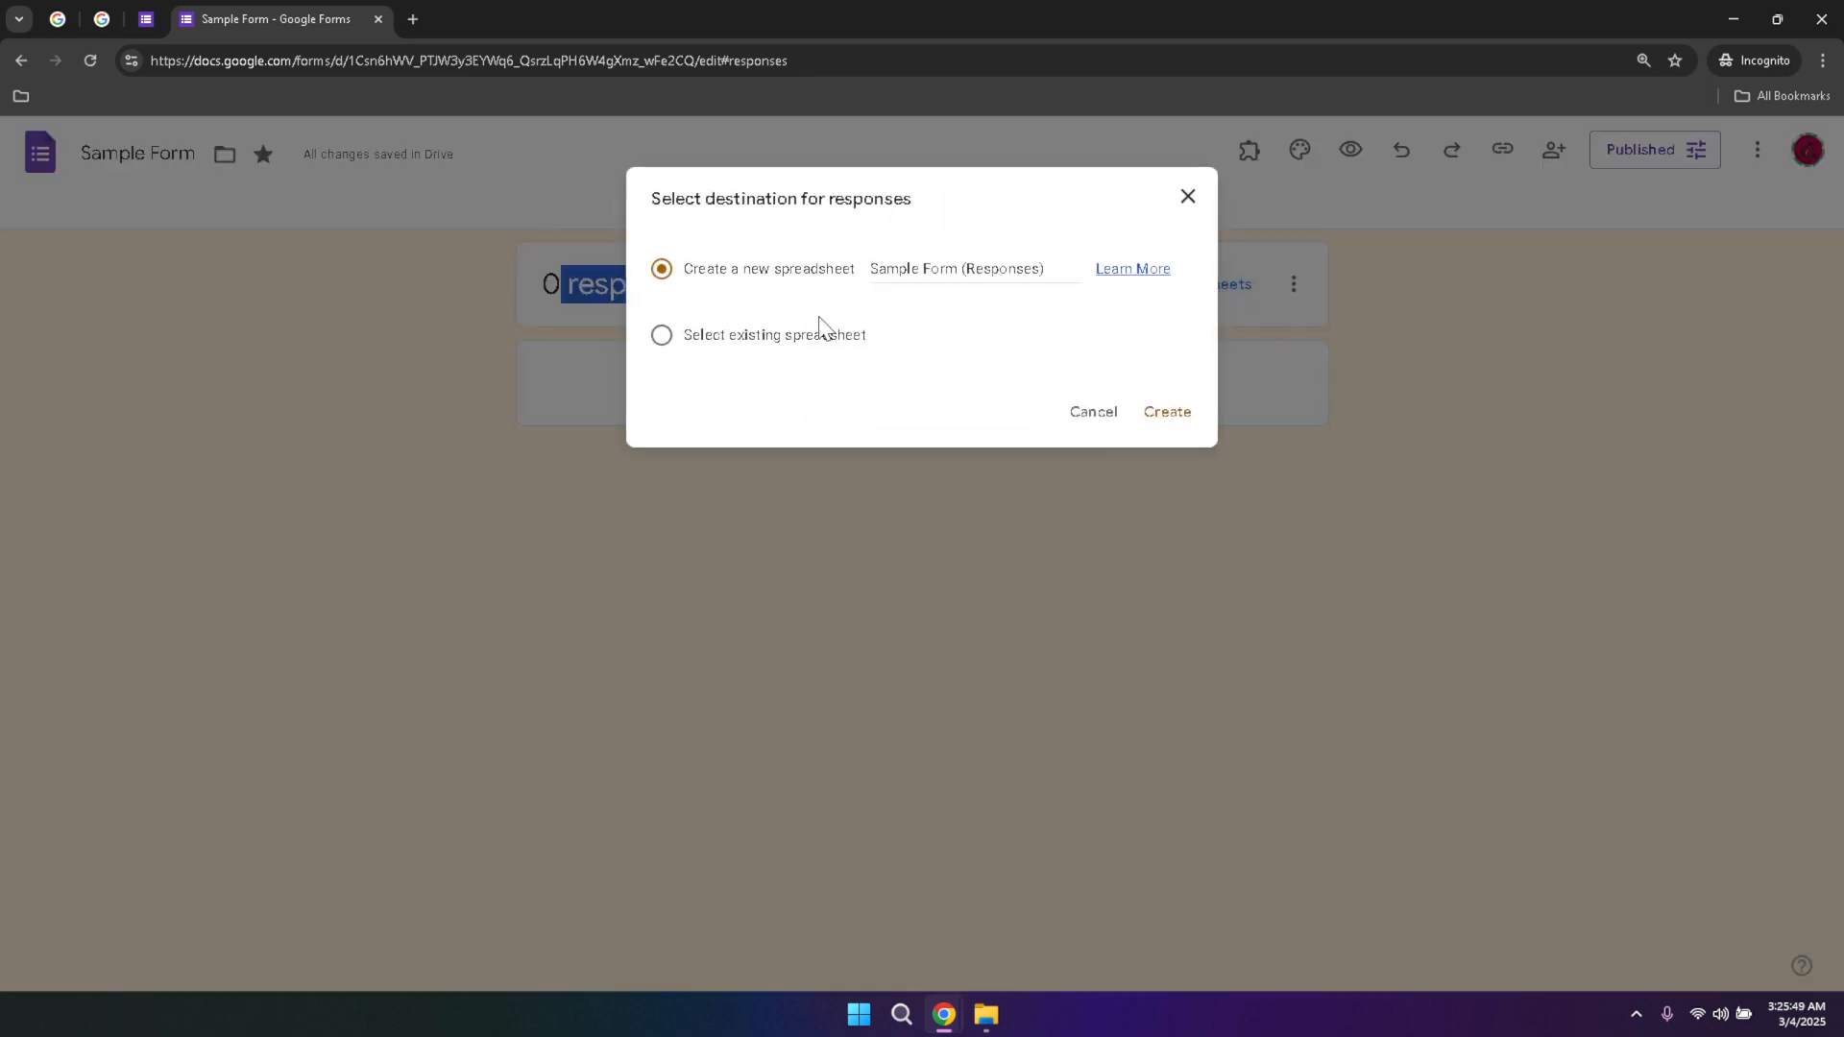
pyautogui.click(1092, 413)
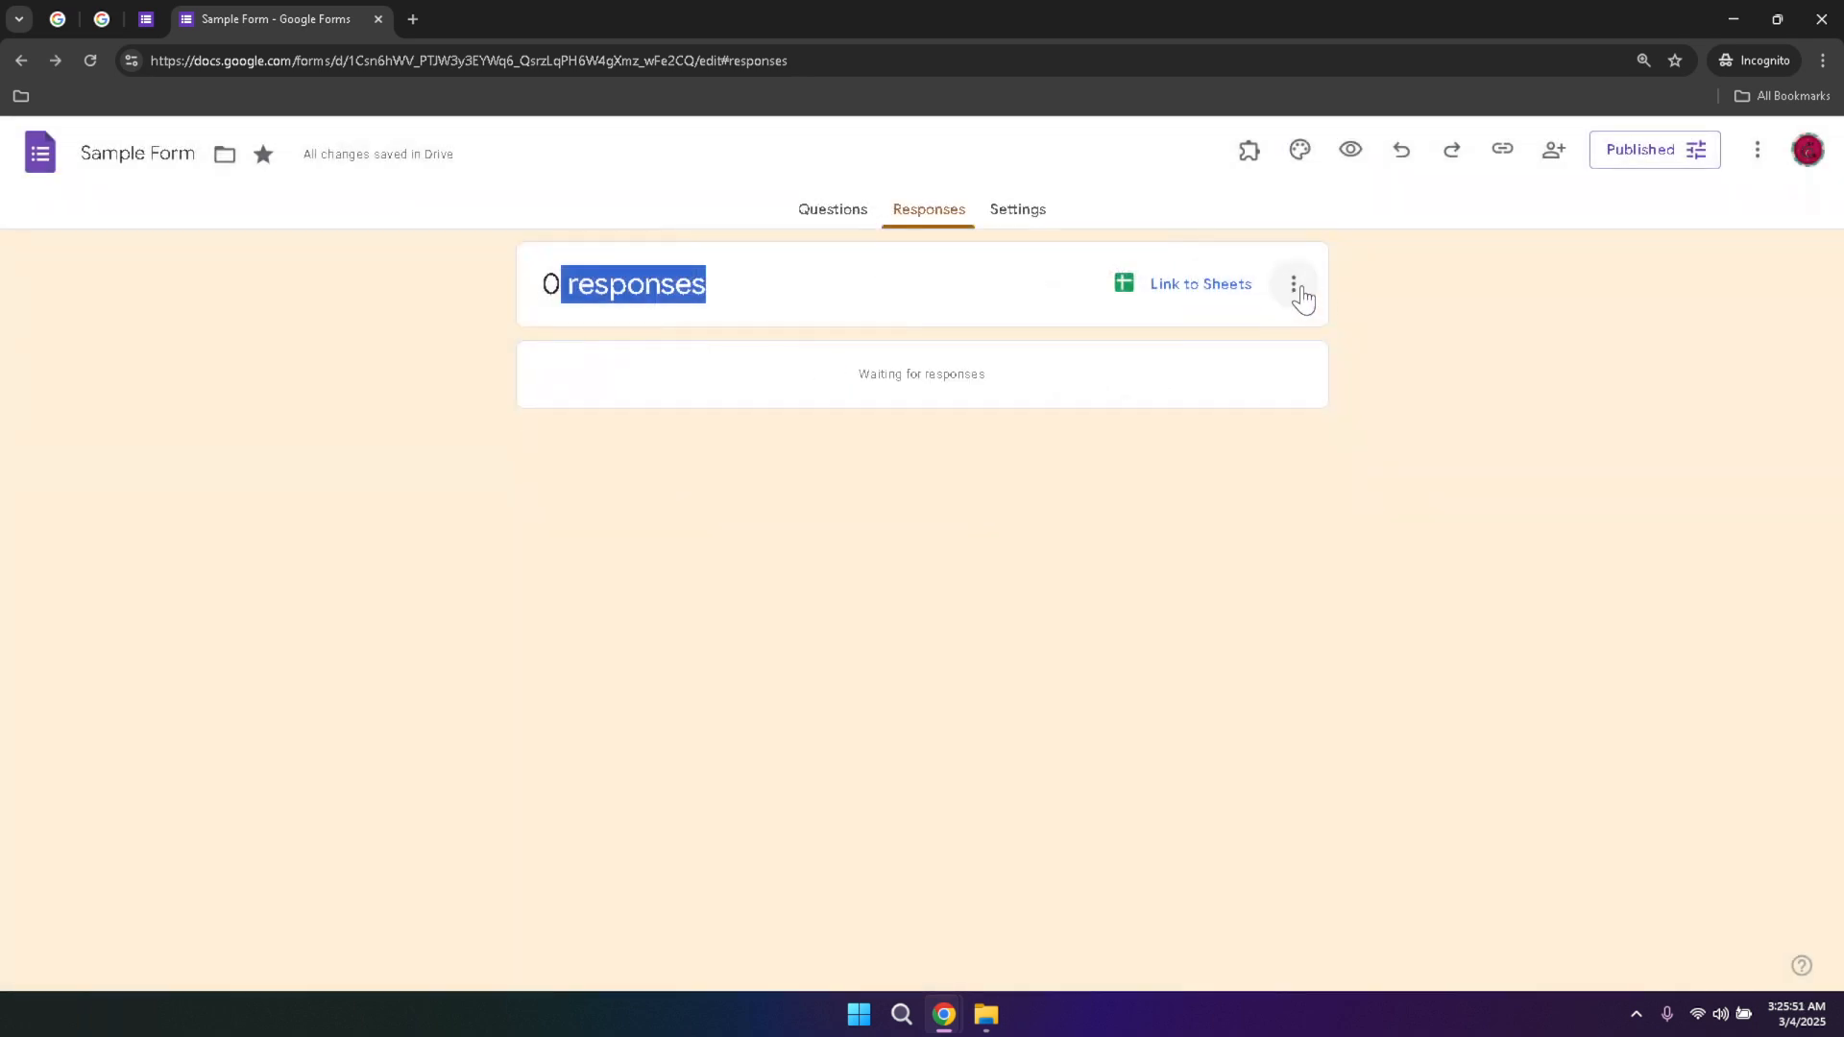
pyautogui.click(1295, 288)
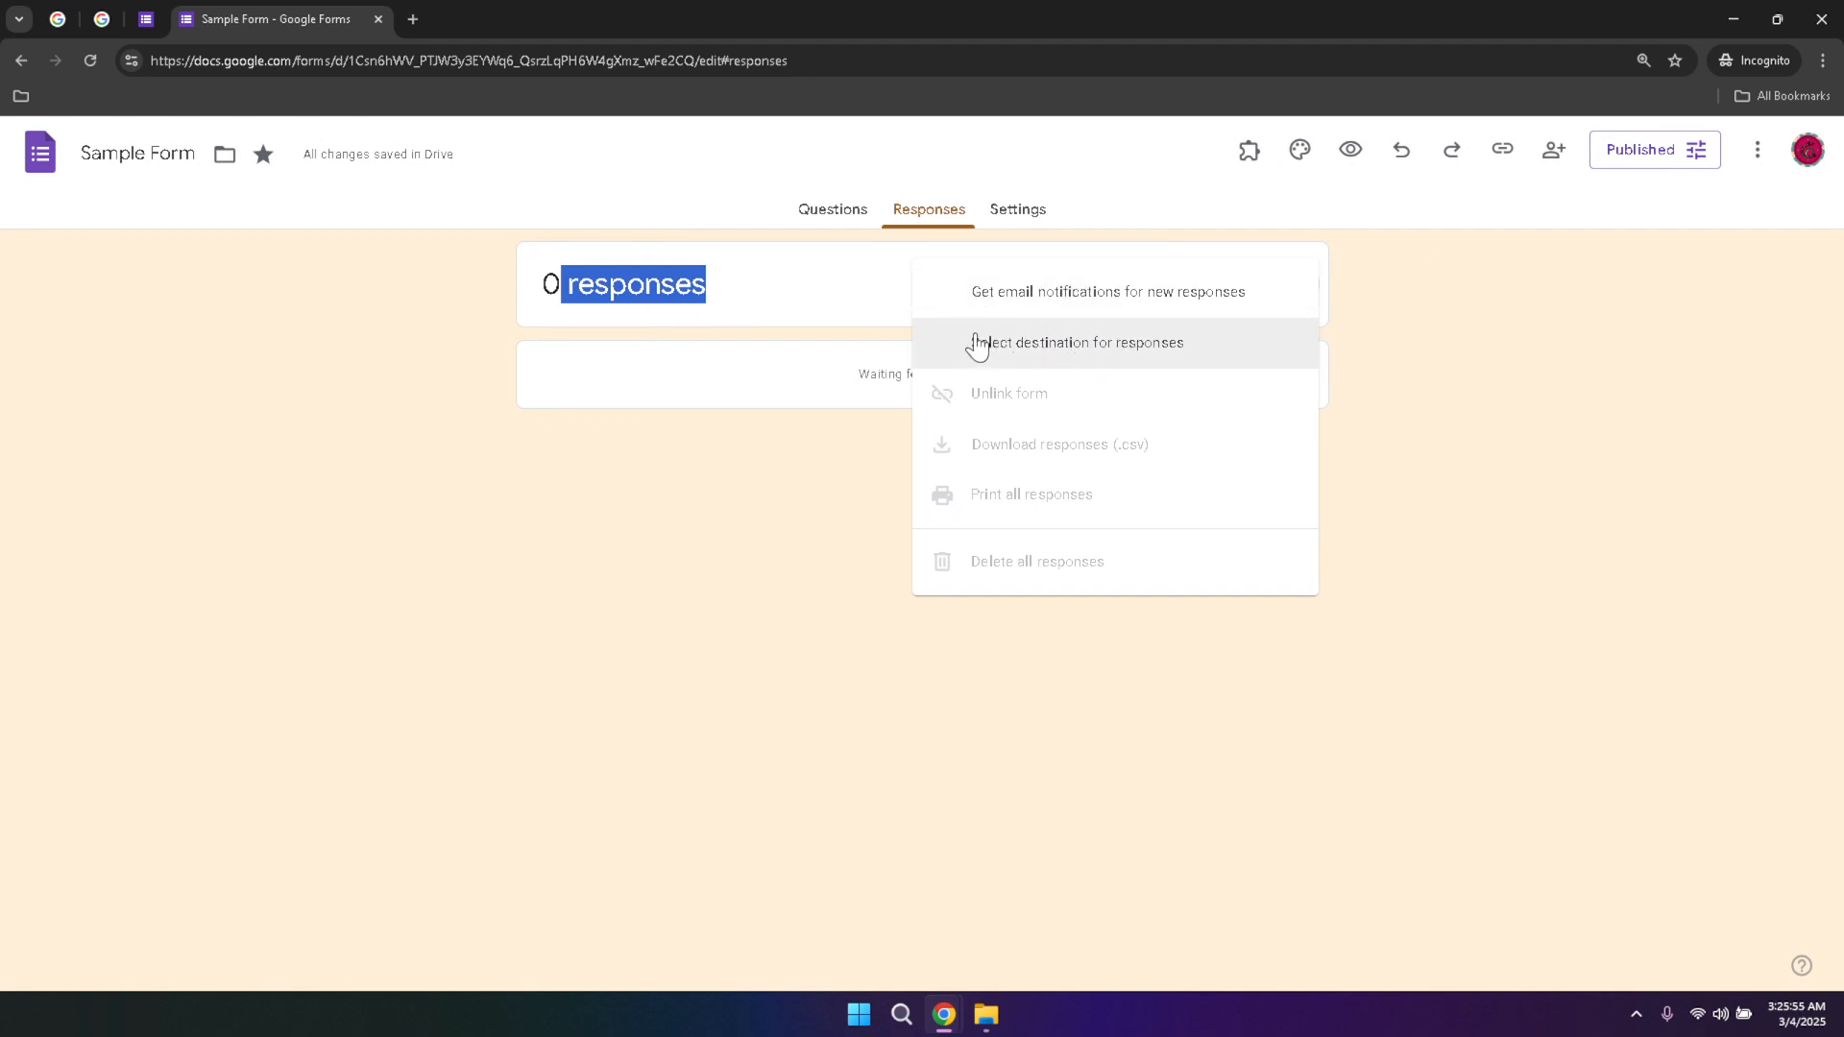
pyautogui.click(1403, 335)
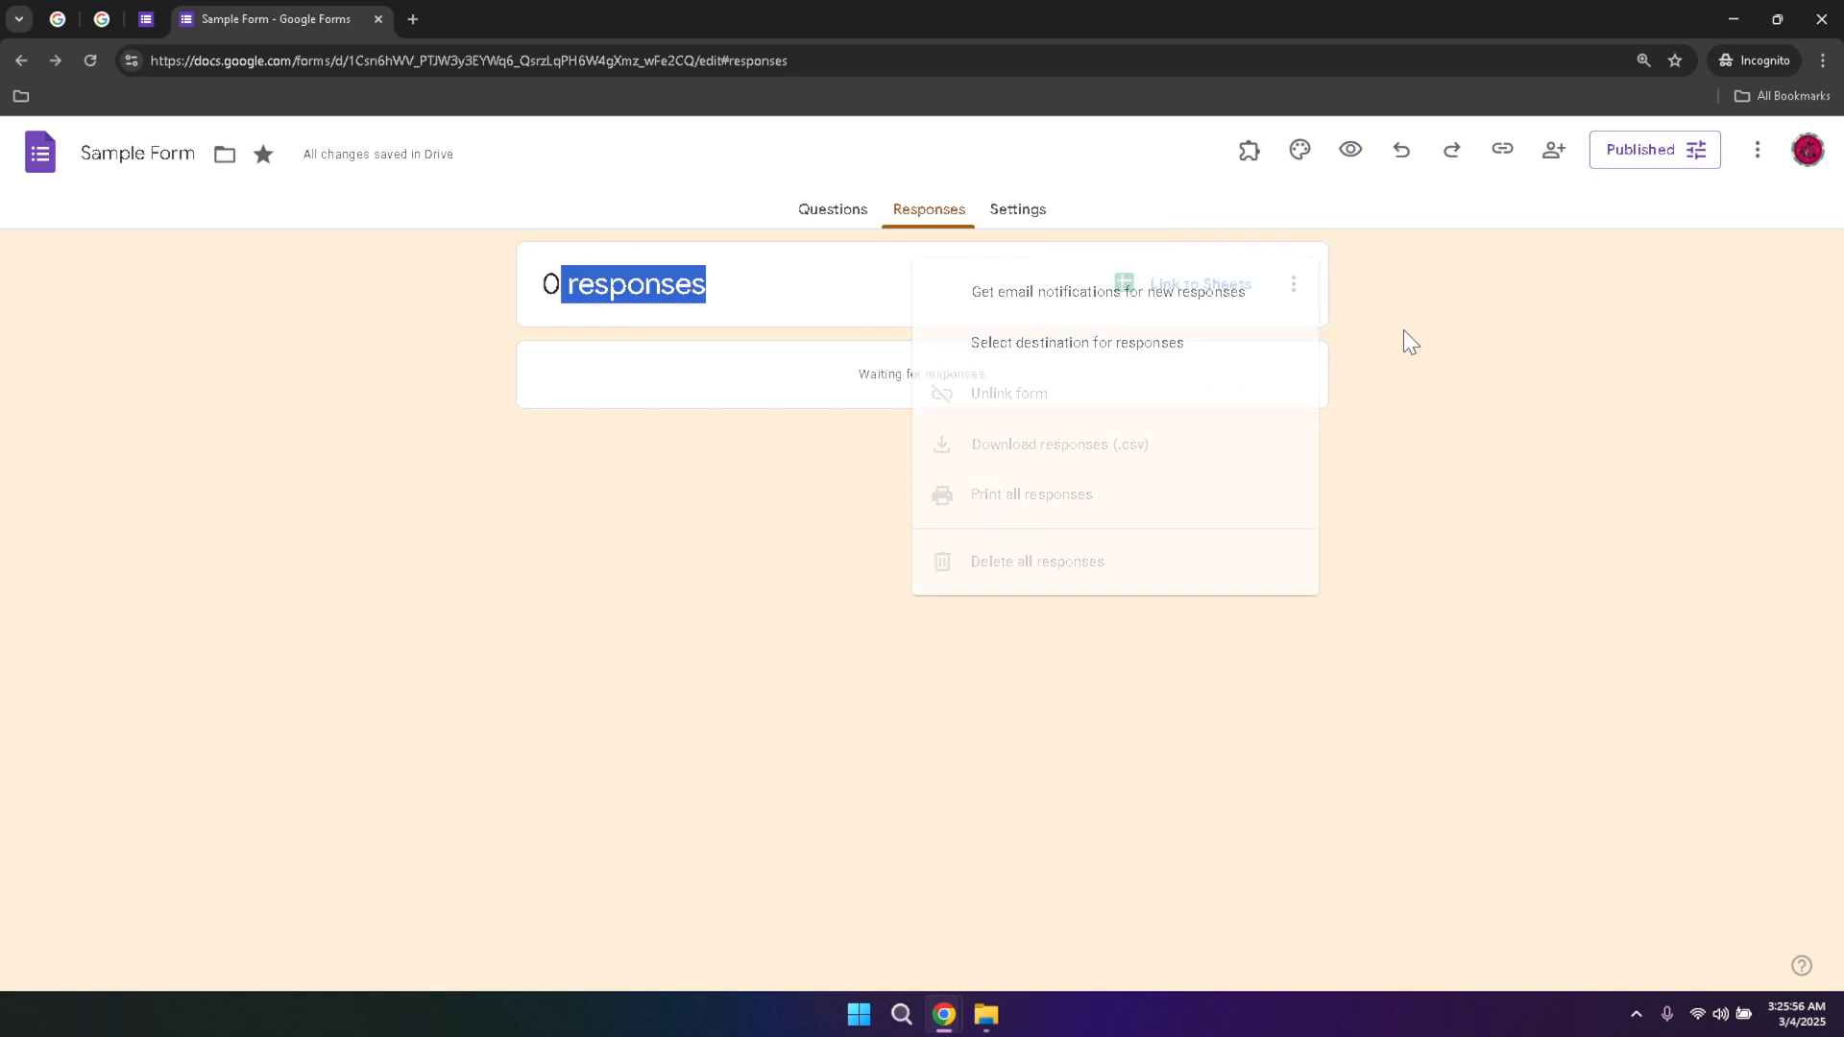
# Turn the form into a quiz and set grades to be released later, after manual review.
pyautogui.click(1013, 218)
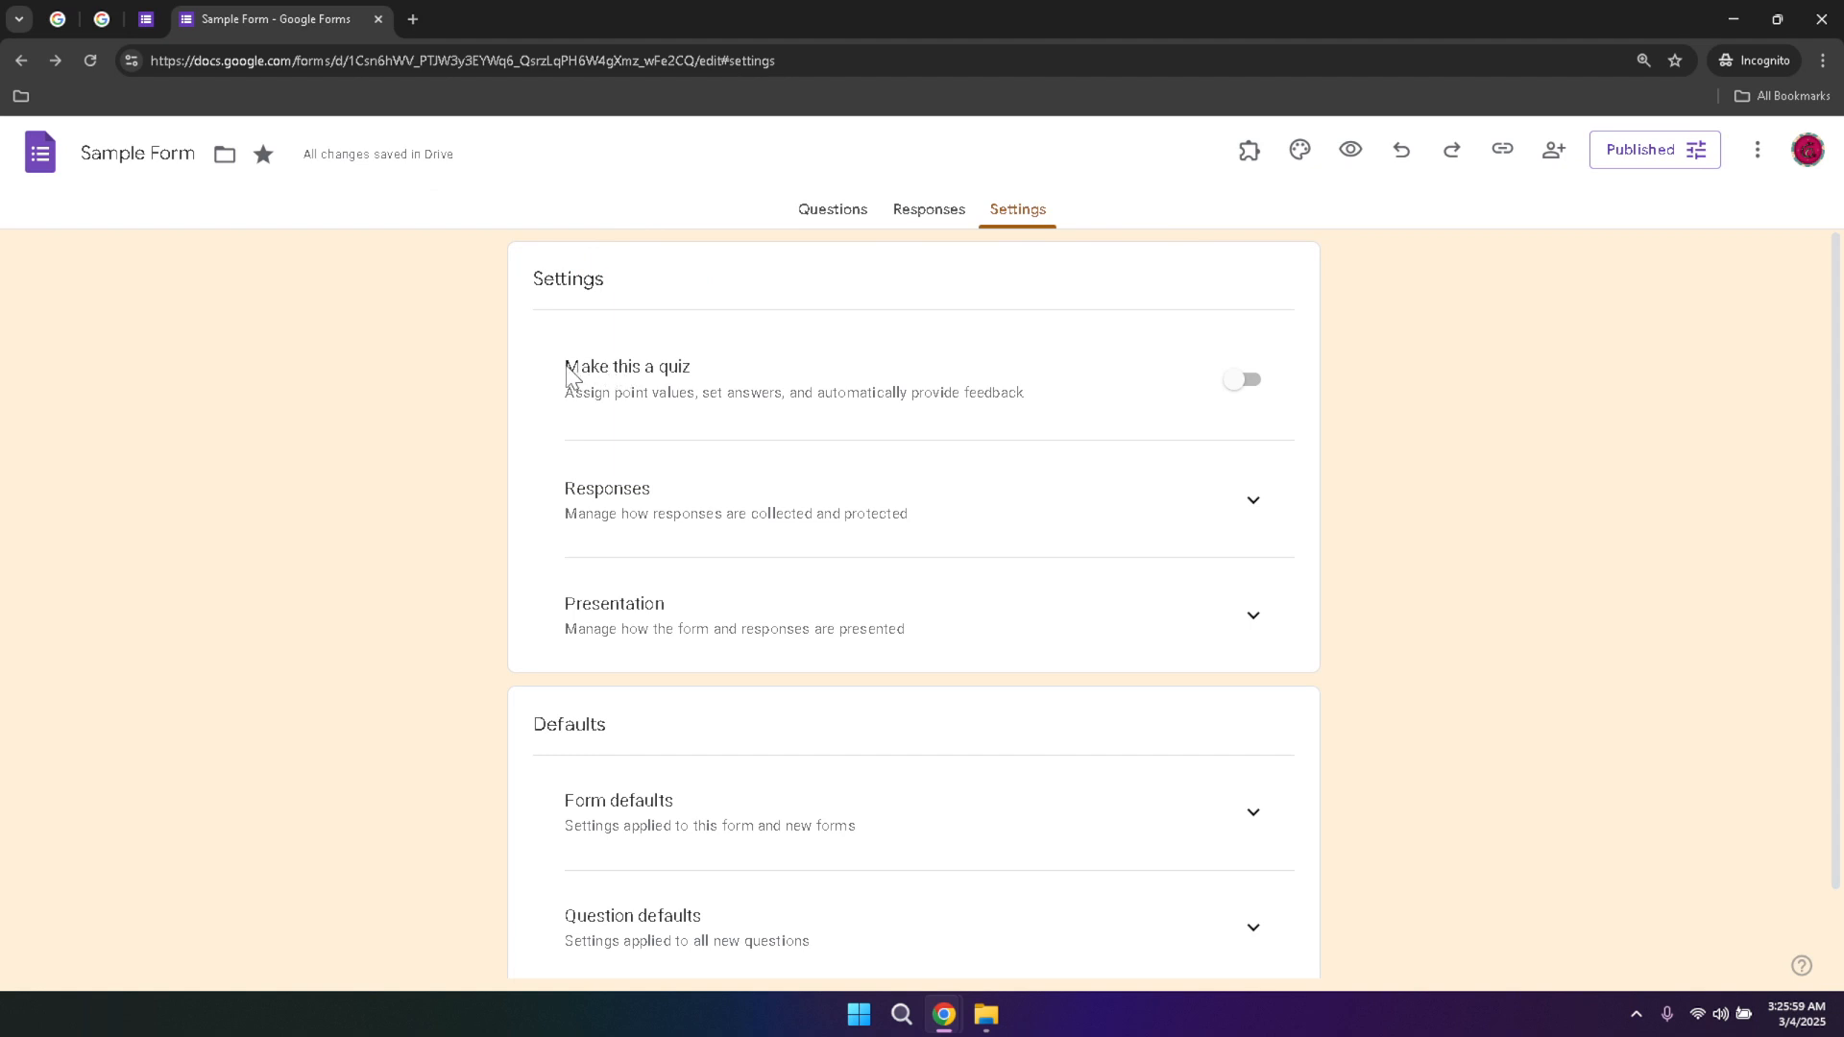
pyautogui.moveTo(566, 377); pyautogui.dragTo(720, 381)
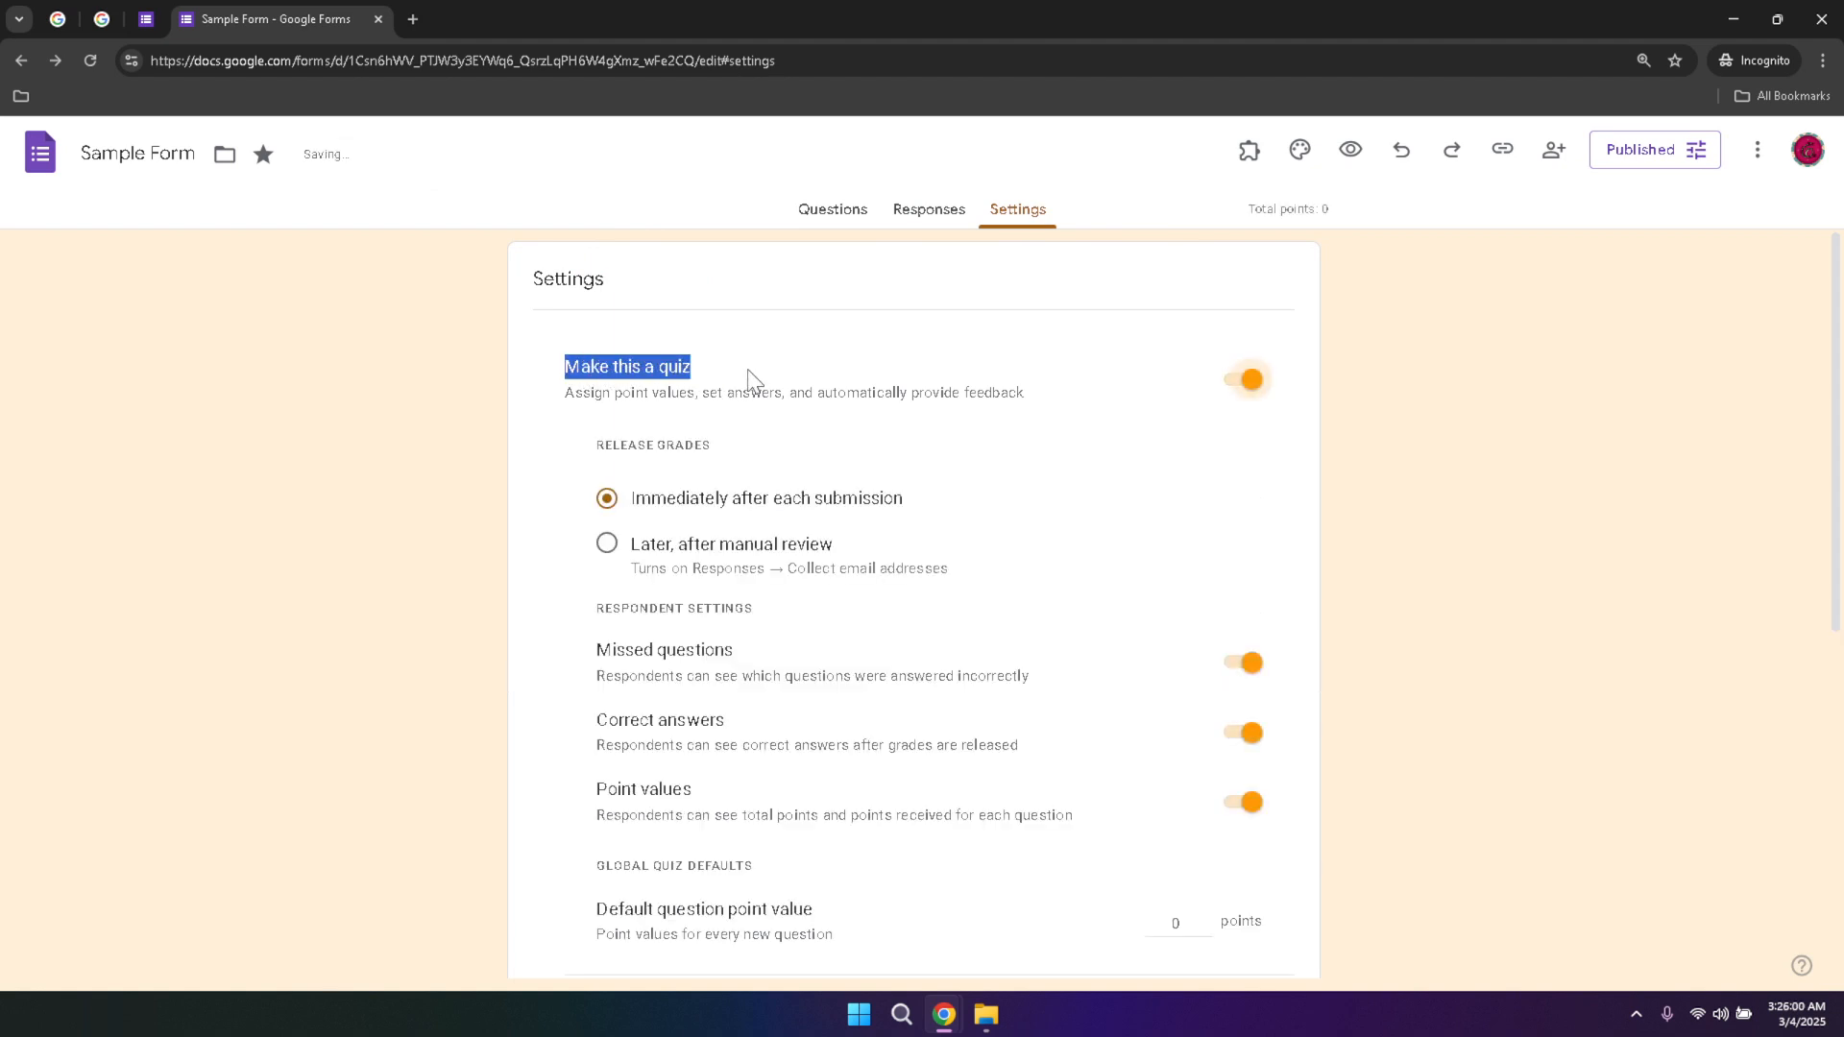
pyautogui.click(749, 379)
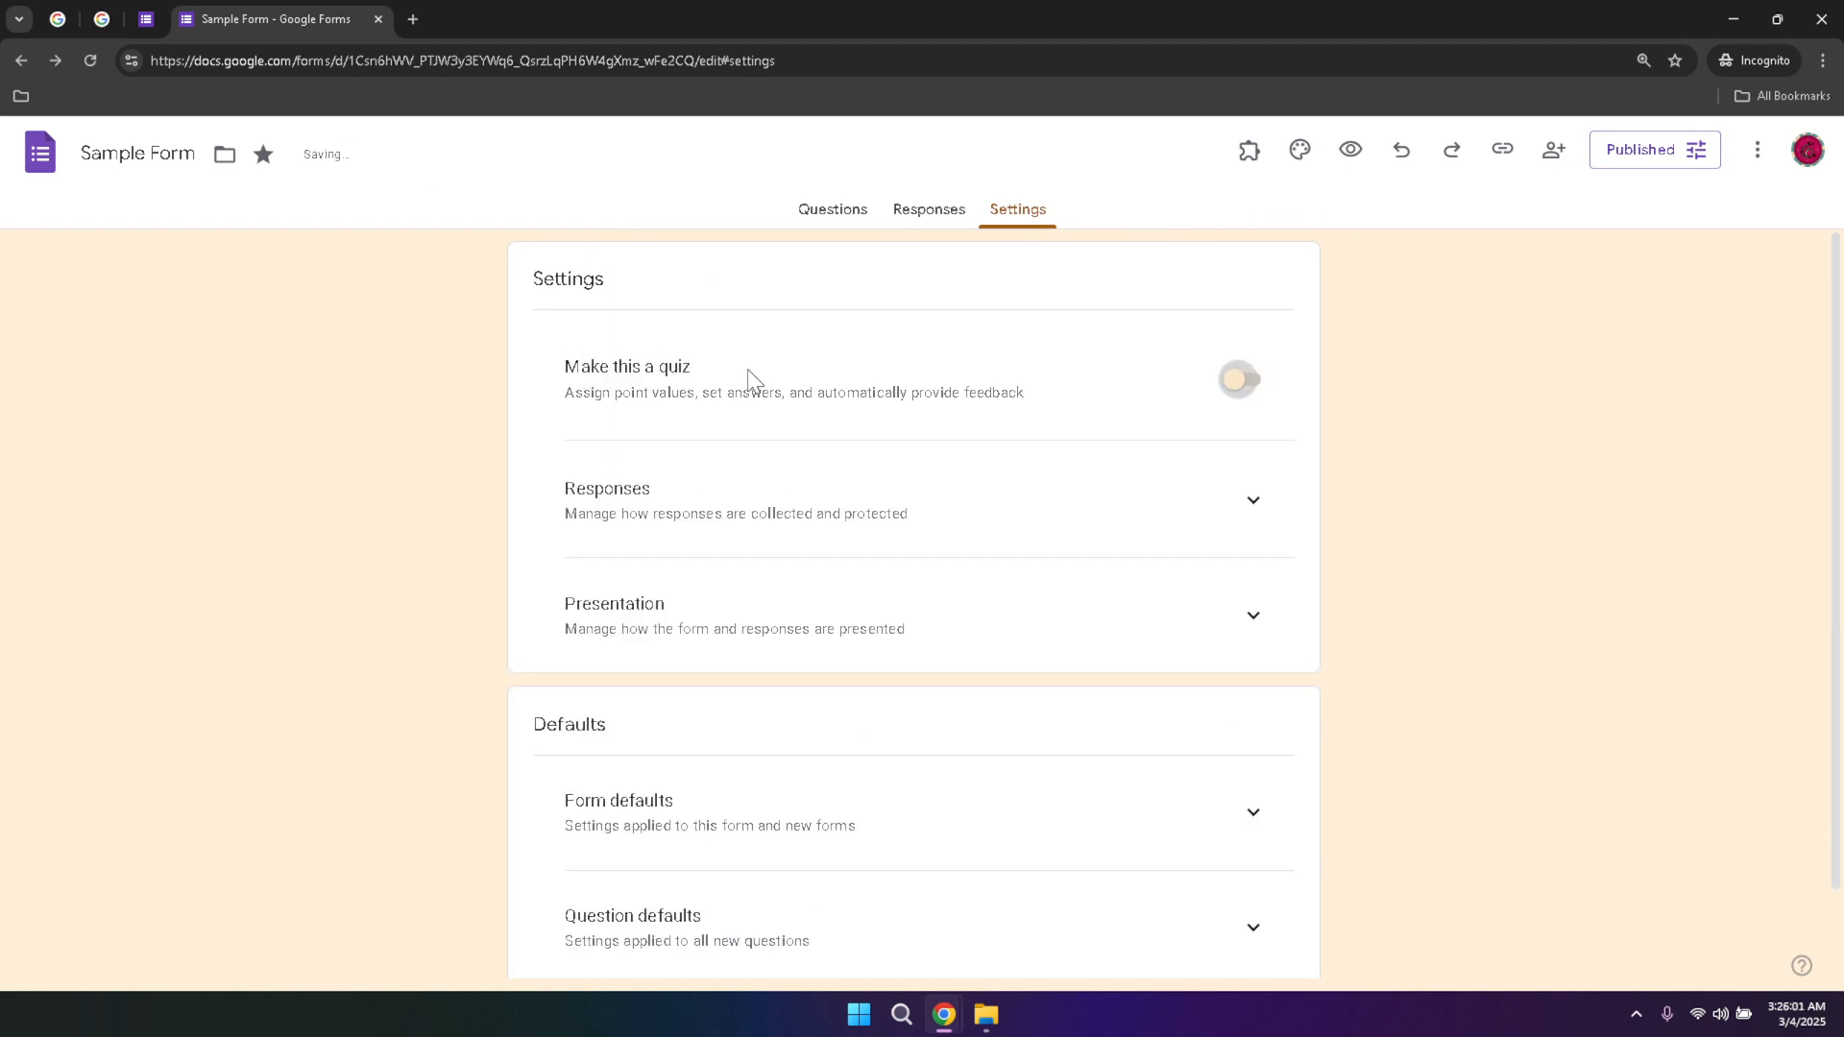
pyautogui.click(1243, 380)
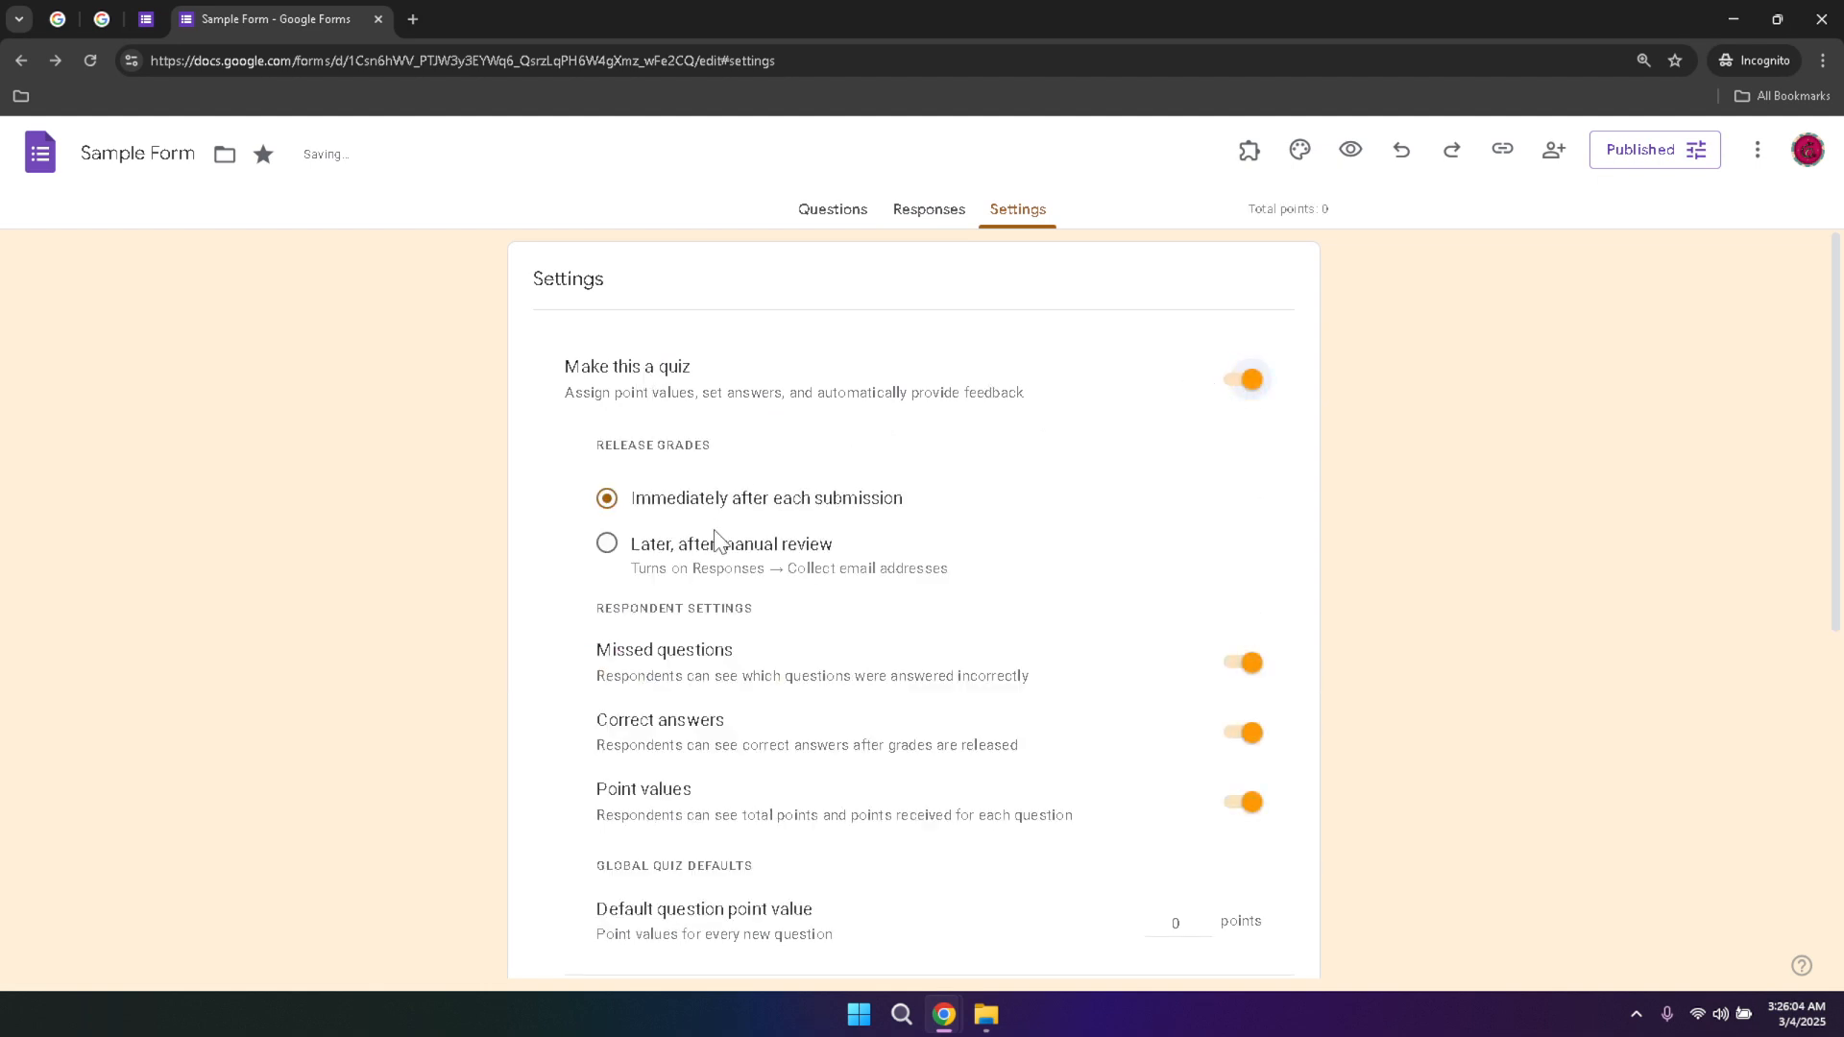
pyautogui.click(718, 559)
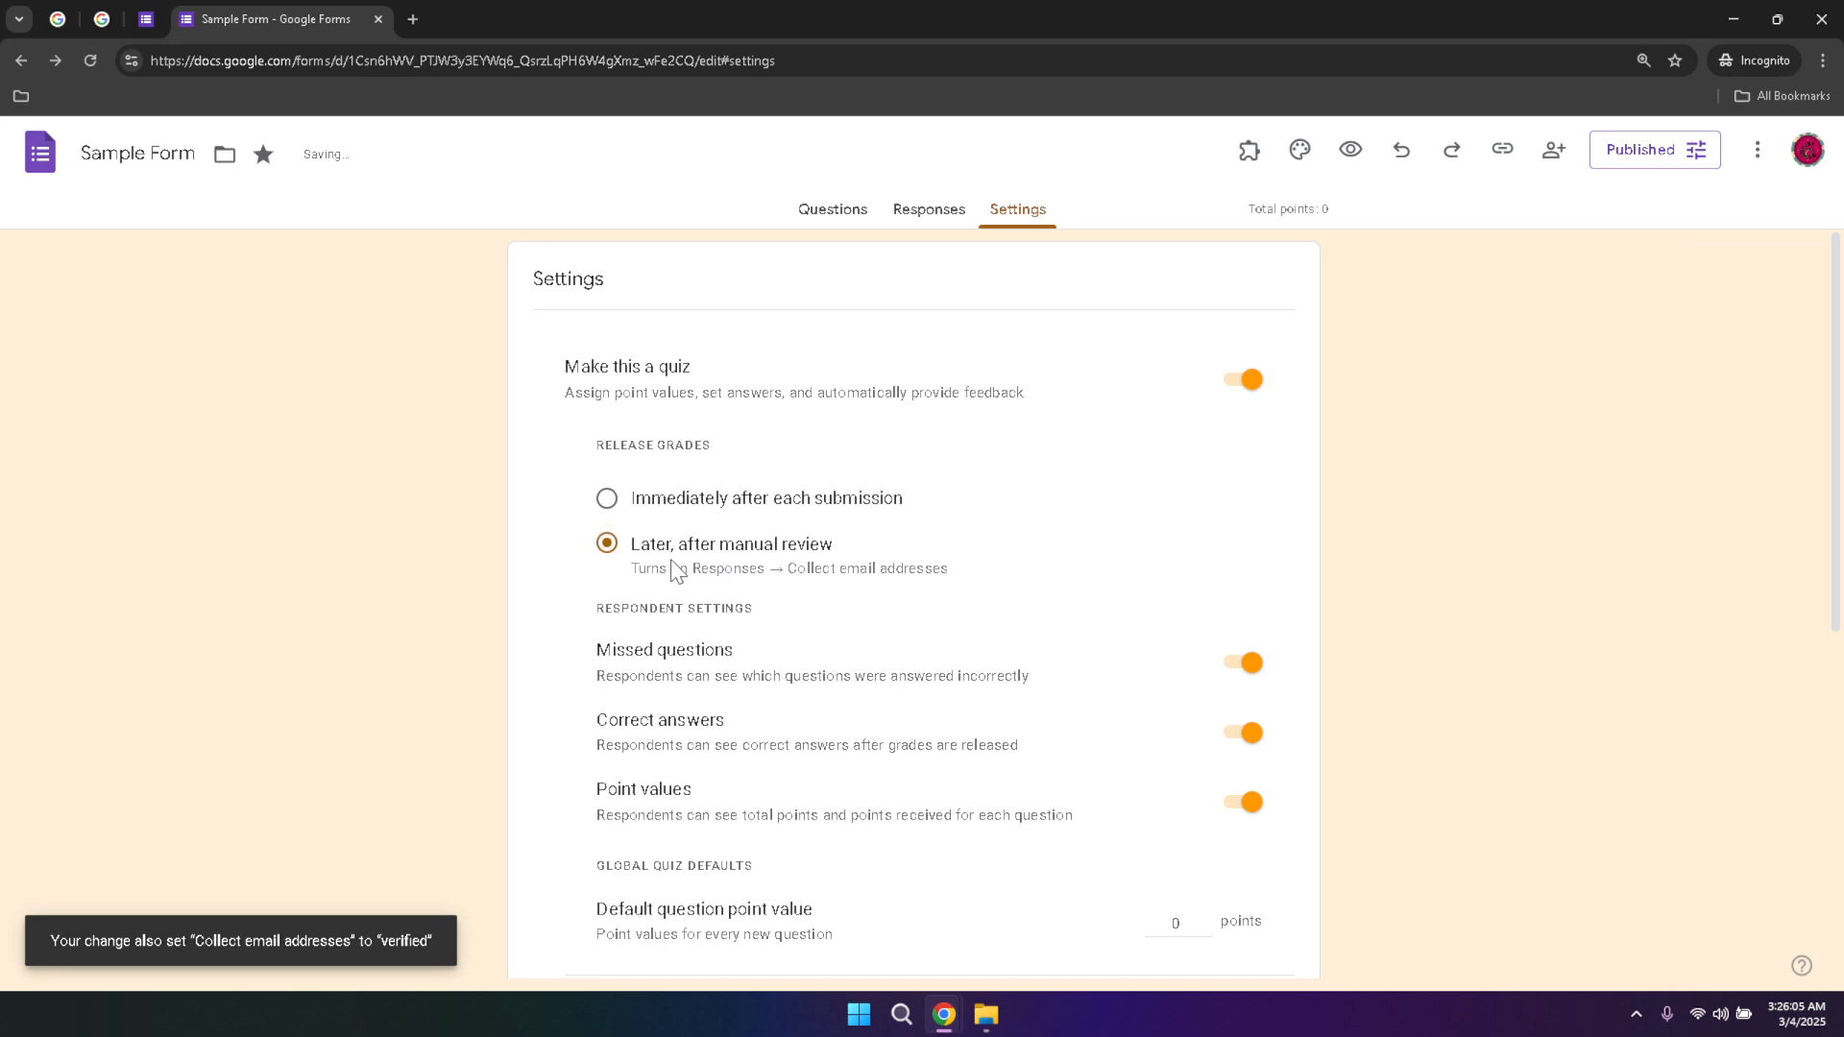
# Review the quiz's respondent settings and default question point value, and expand the settings for how responses are collected and protected.
pyautogui.scroll(-2, 839, 509)
pyautogui.scroll(-2, 838, 509)
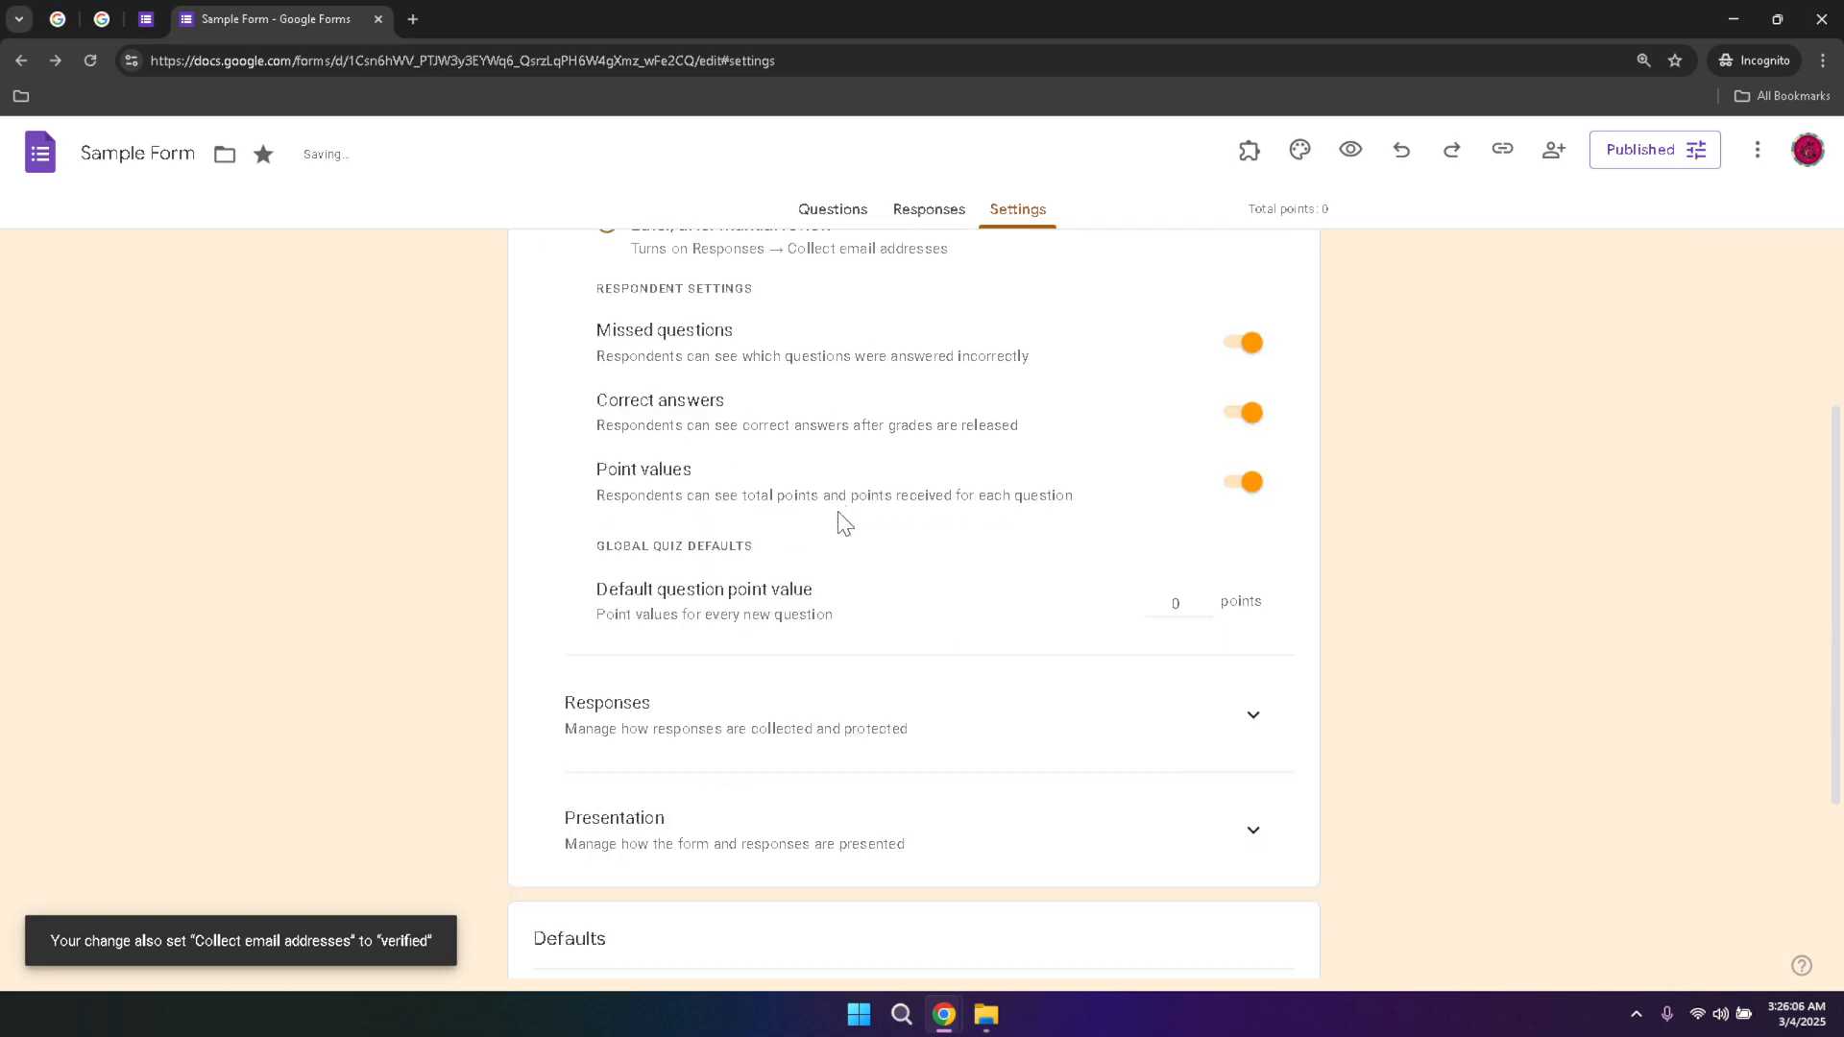
pyautogui.scroll(2, 839, 519)
pyautogui.scroll(-4, 716, 745)
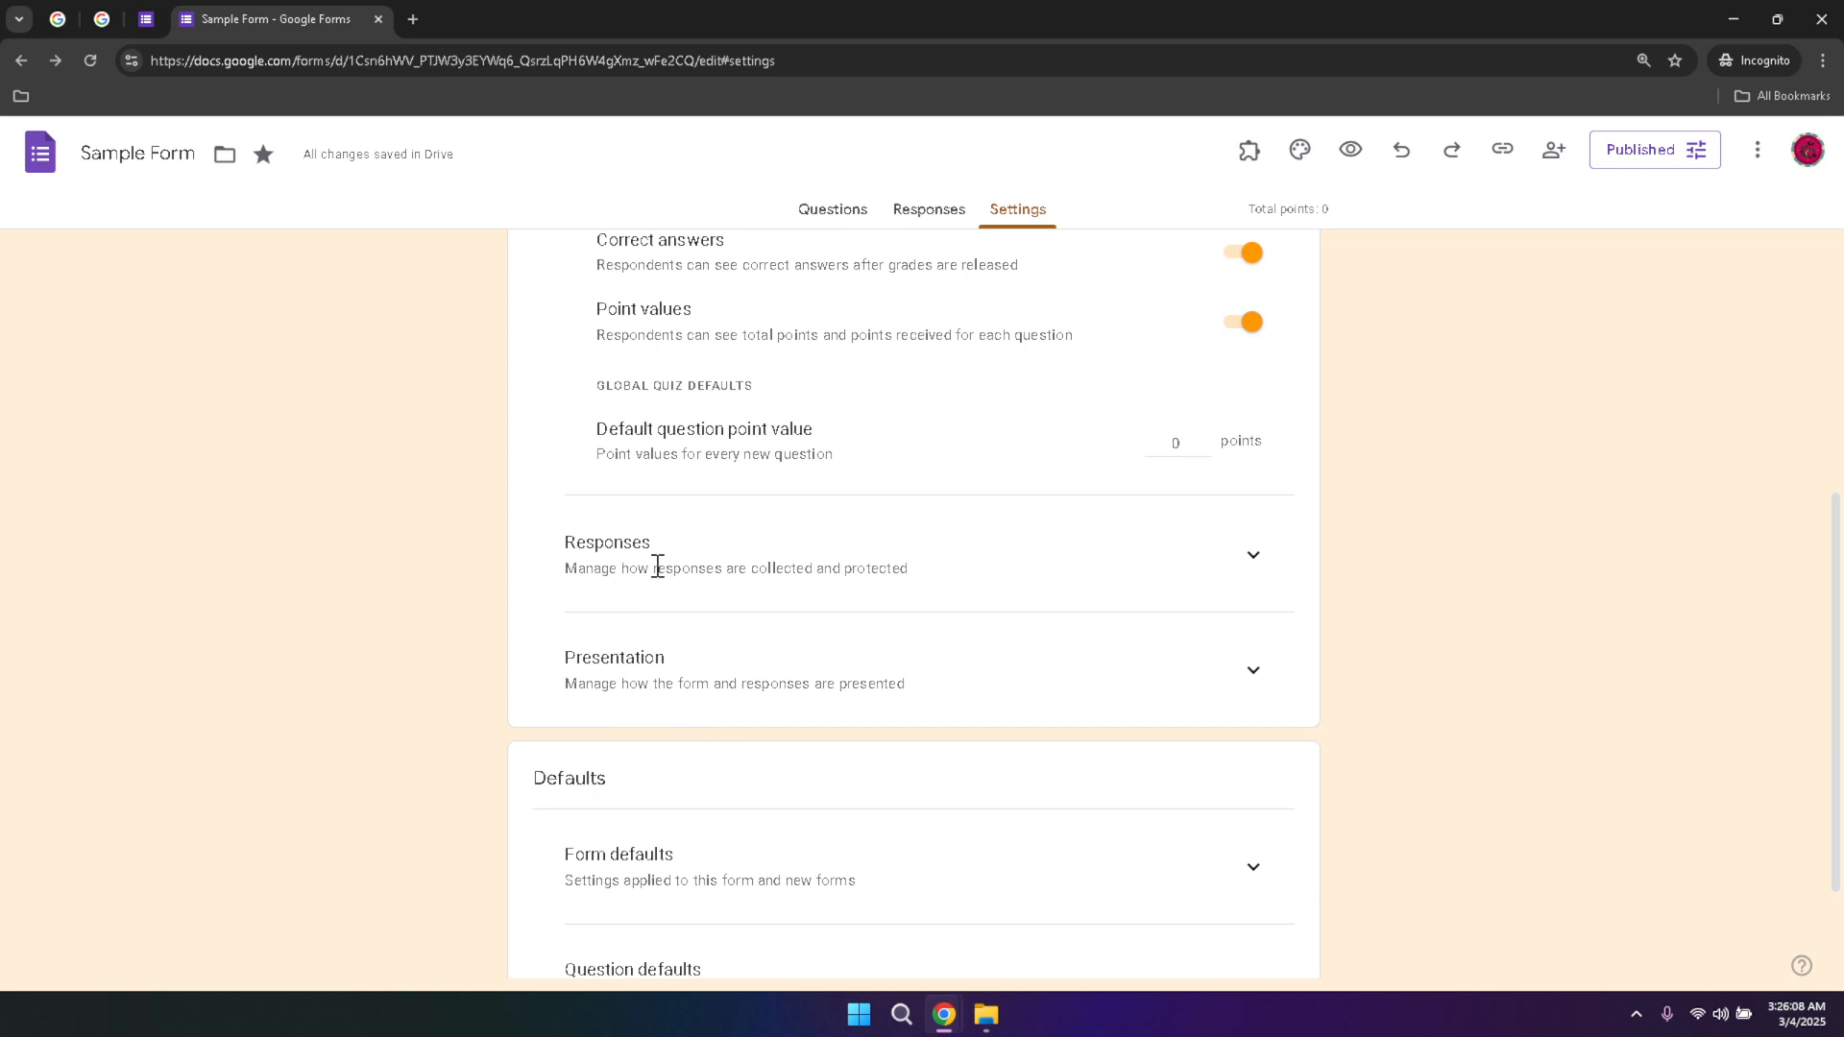
pyautogui.click(1253, 556)
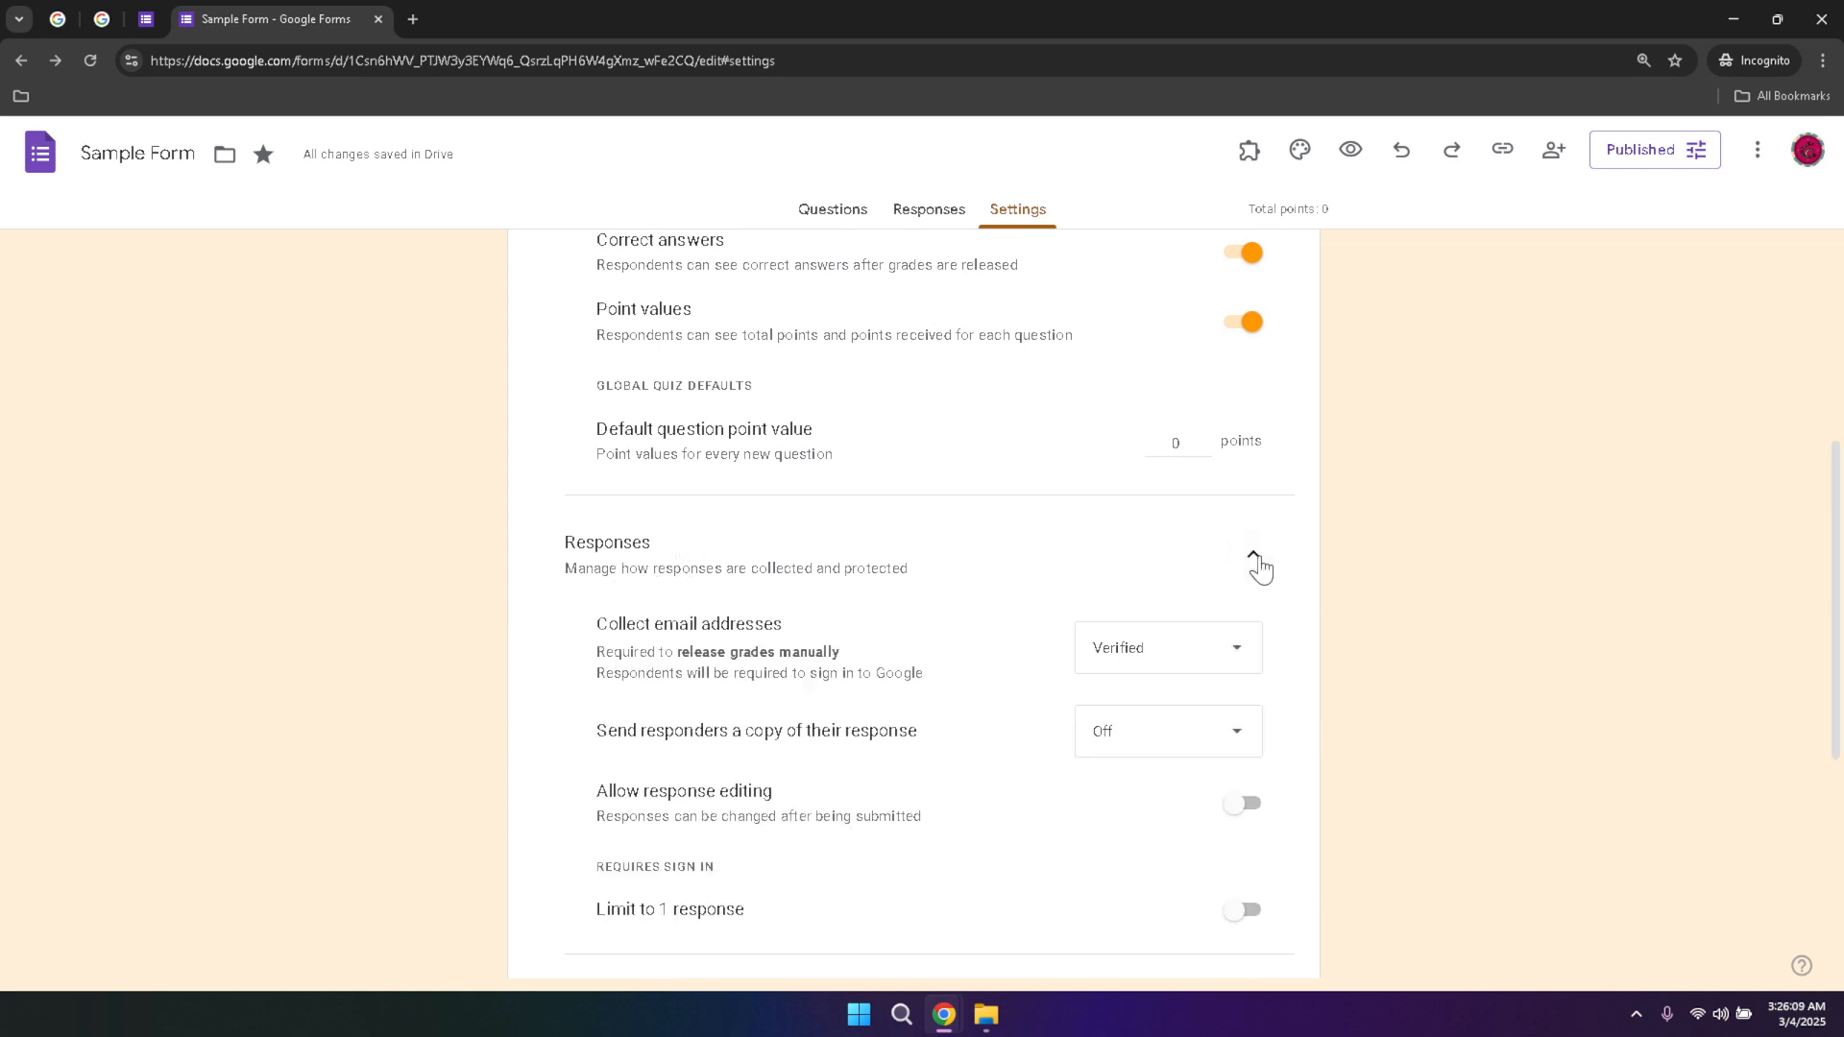
# Expand the presentation settings and examine the form presentation, after-submission and restriction options without changing any of them.
pyautogui.scroll(-4, 1246, 574)
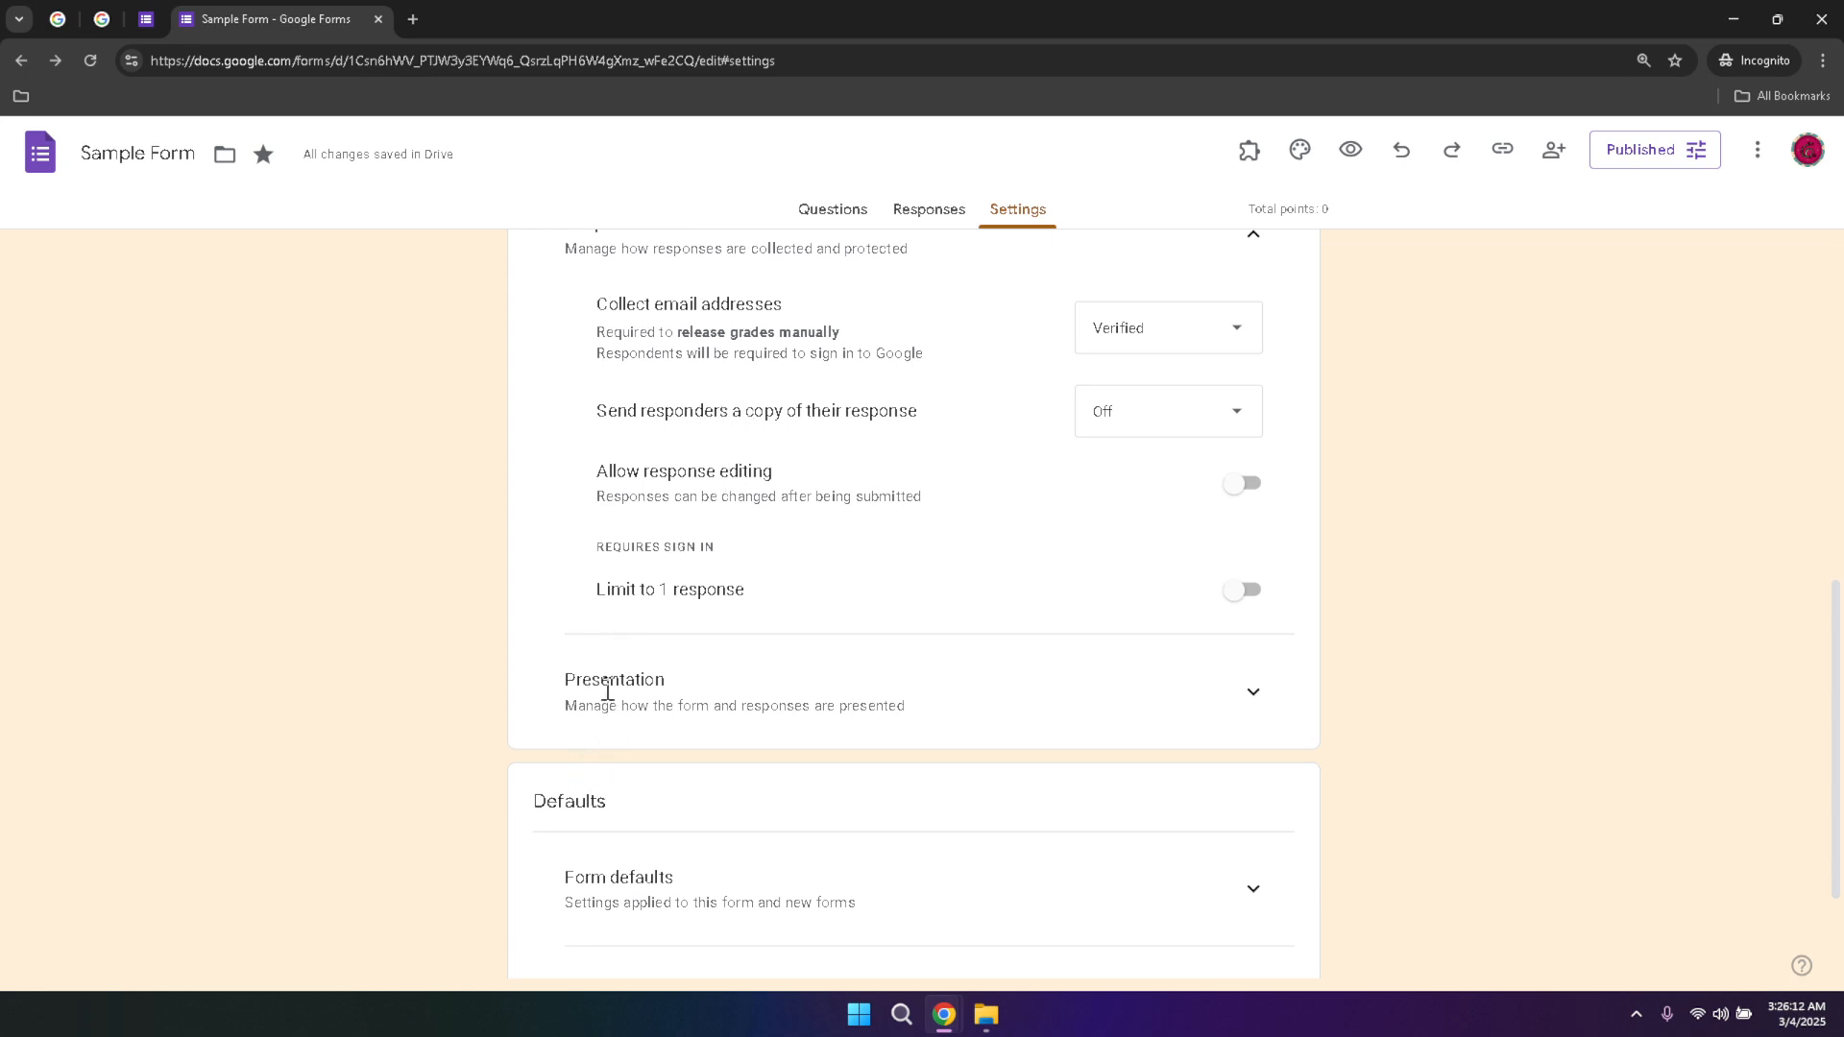
pyautogui.click(1253, 691)
pyautogui.scroll(-2, 1247, 711)
pyautogui.scroll(-2, 1252, 715)
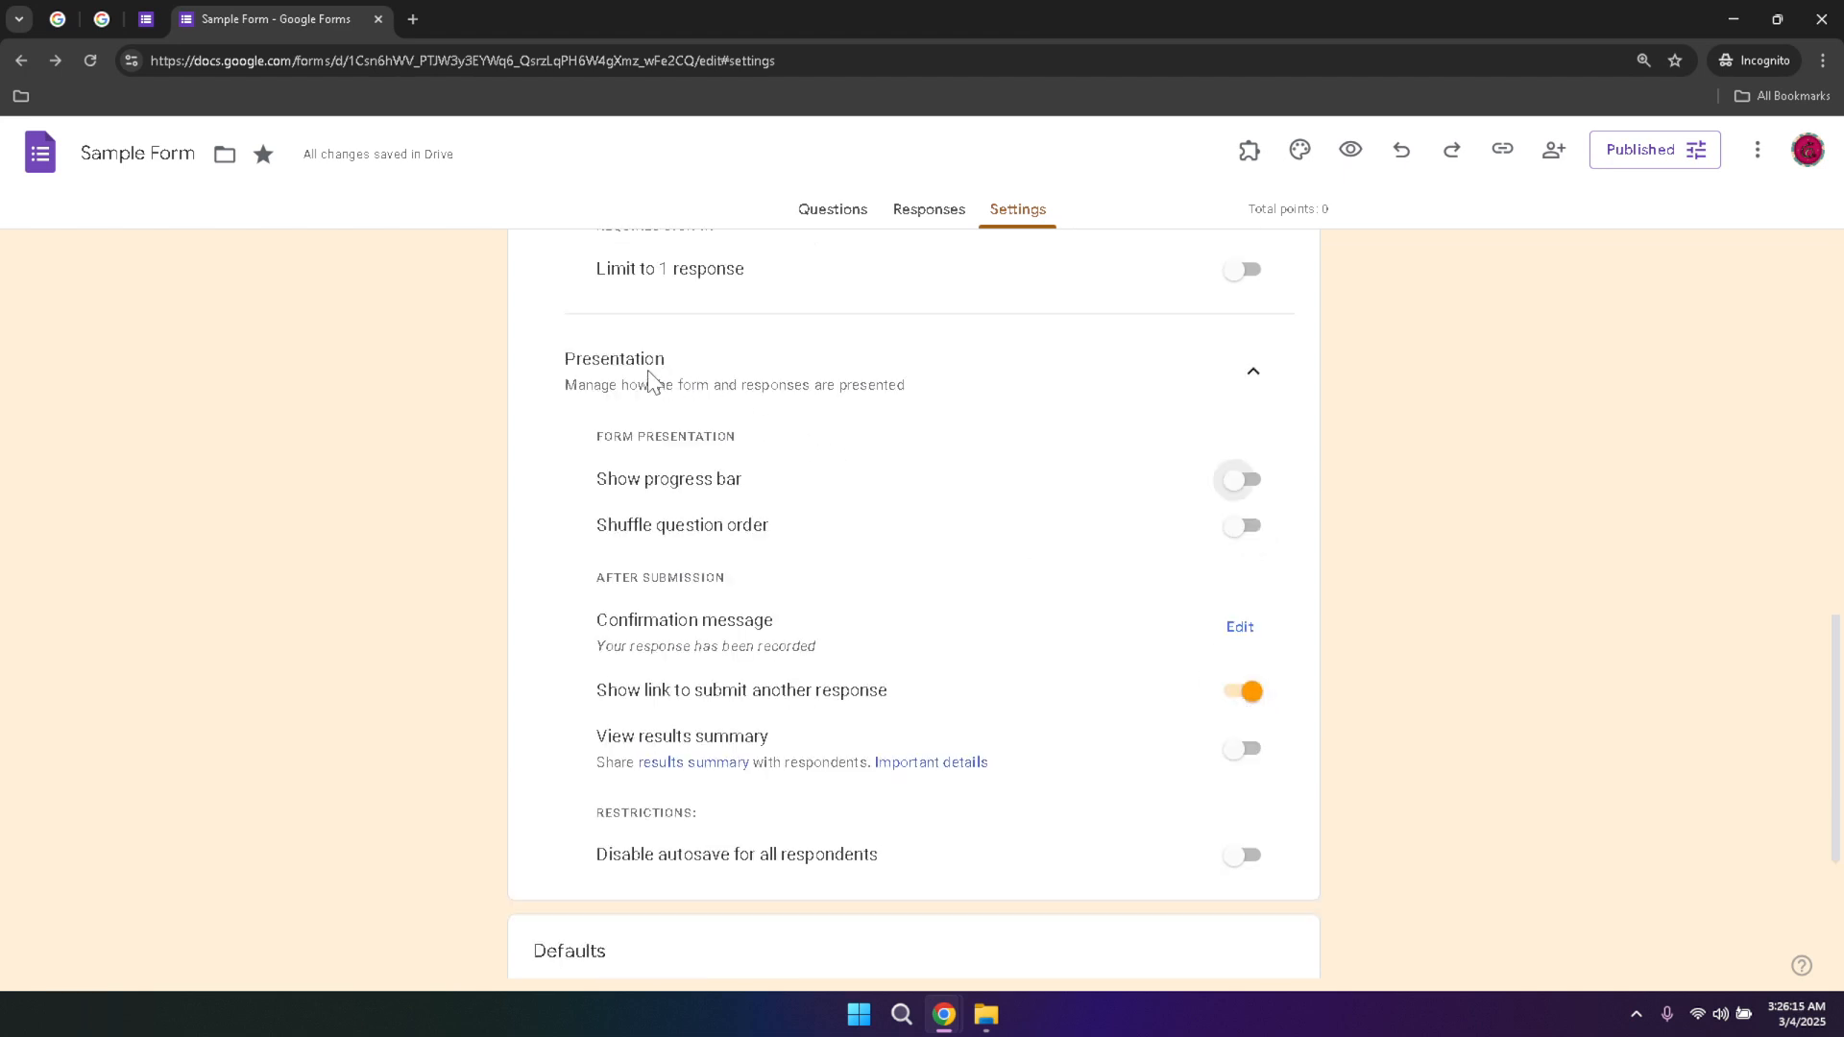
pyautogui.moveTo(565, 359); pyautogui.dragTo(944, 857)
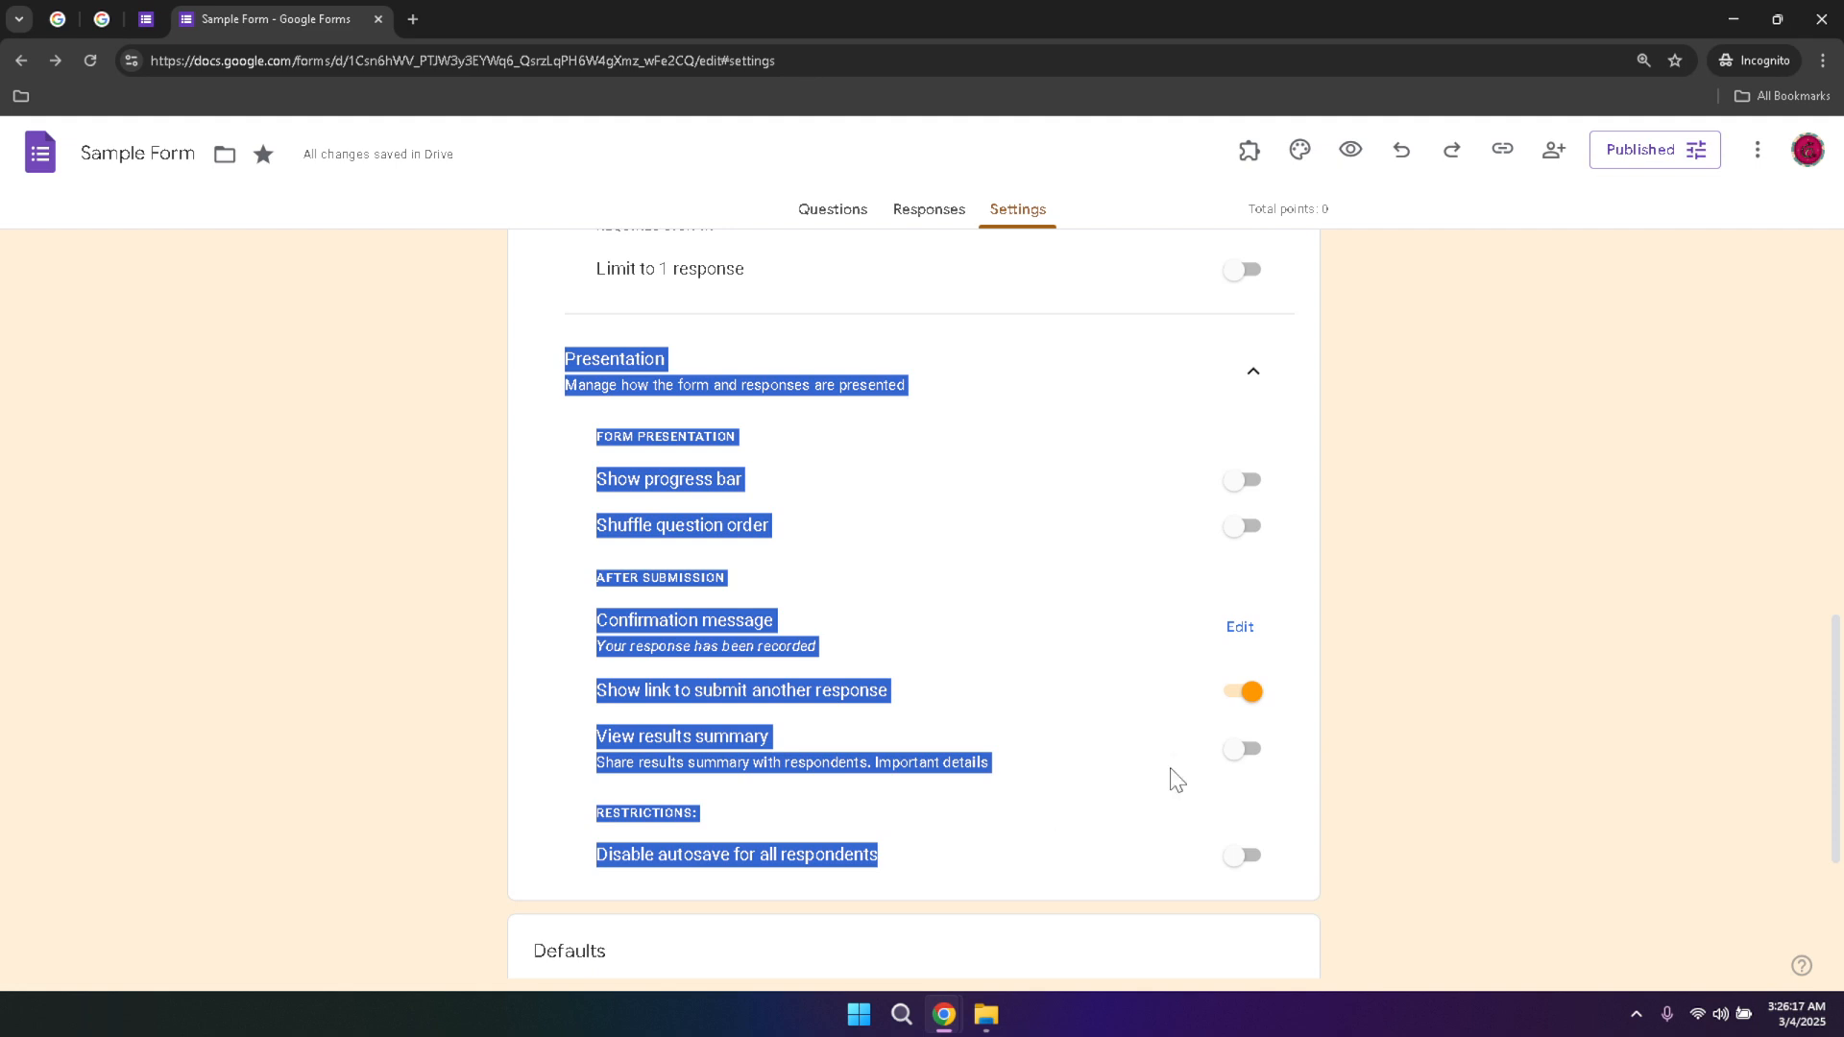
pyautogui.click(1484, 692)
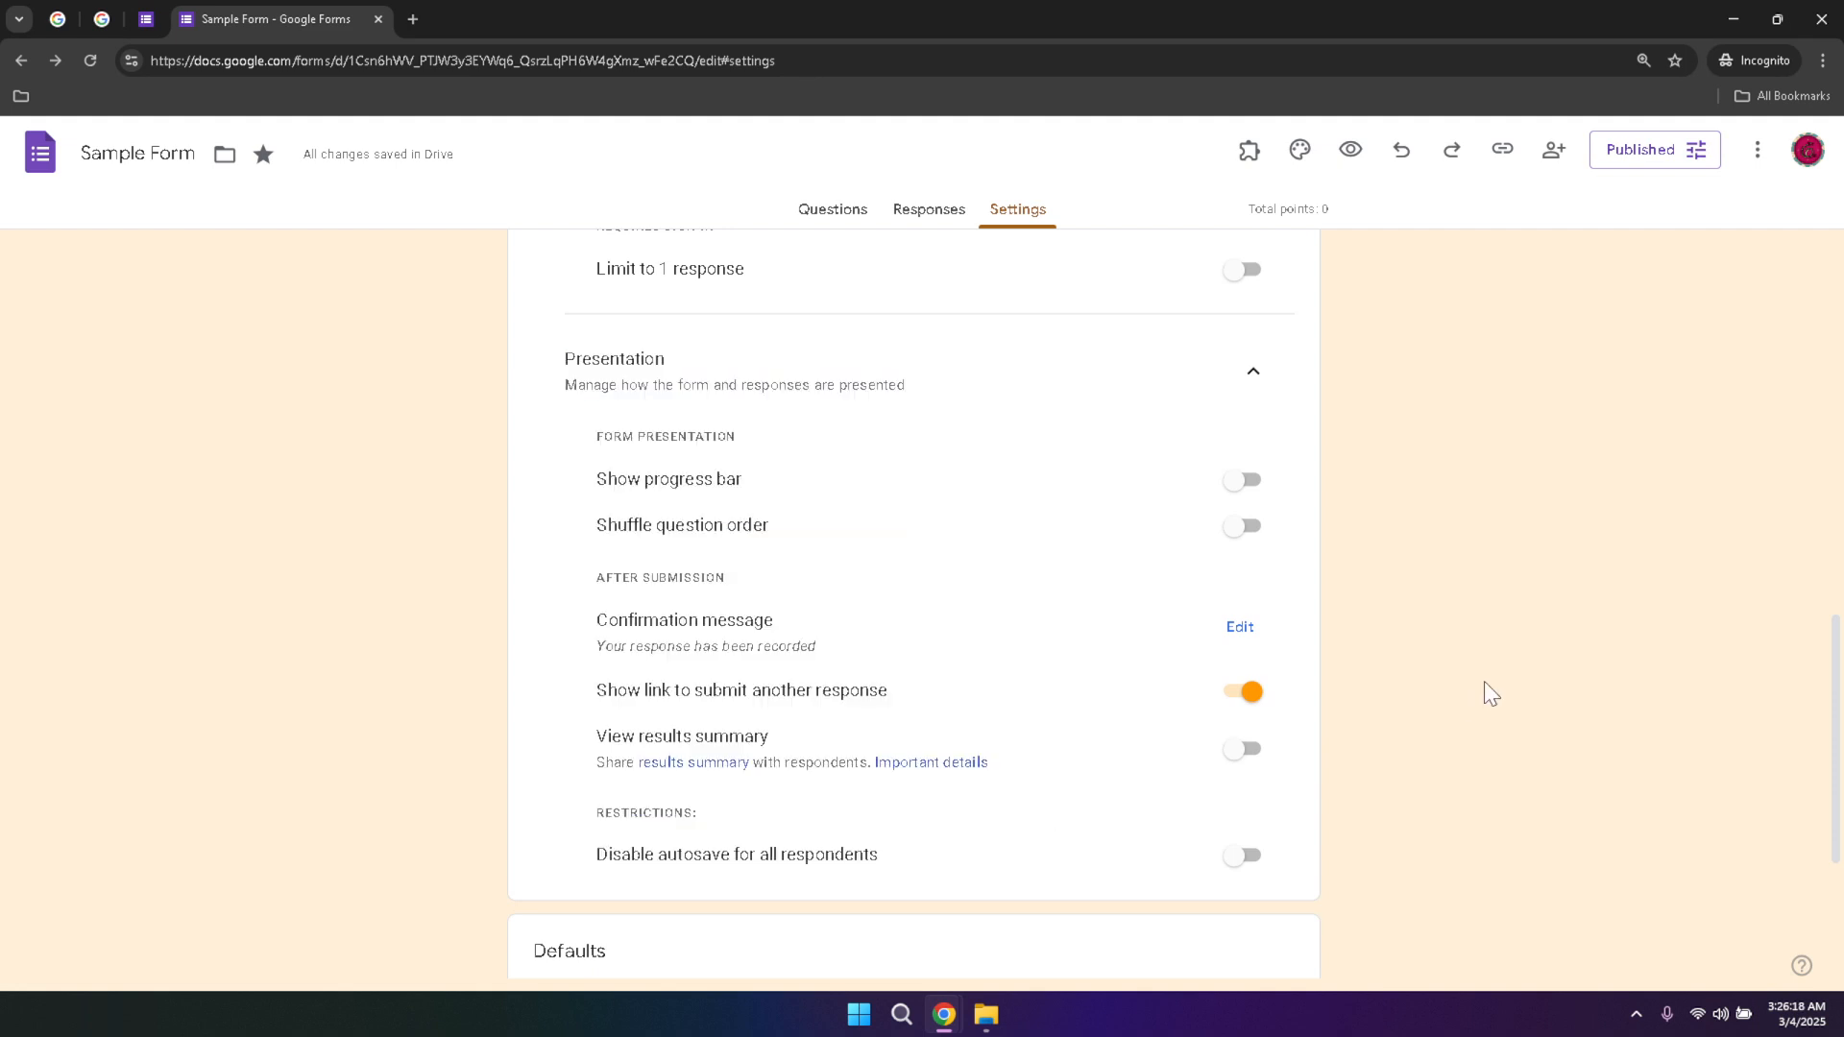
# Expand the form defaults, look over the question defaults entry, and view the available help and support options before closing them.
pyautogui.scroll(-3, 1483, 691)
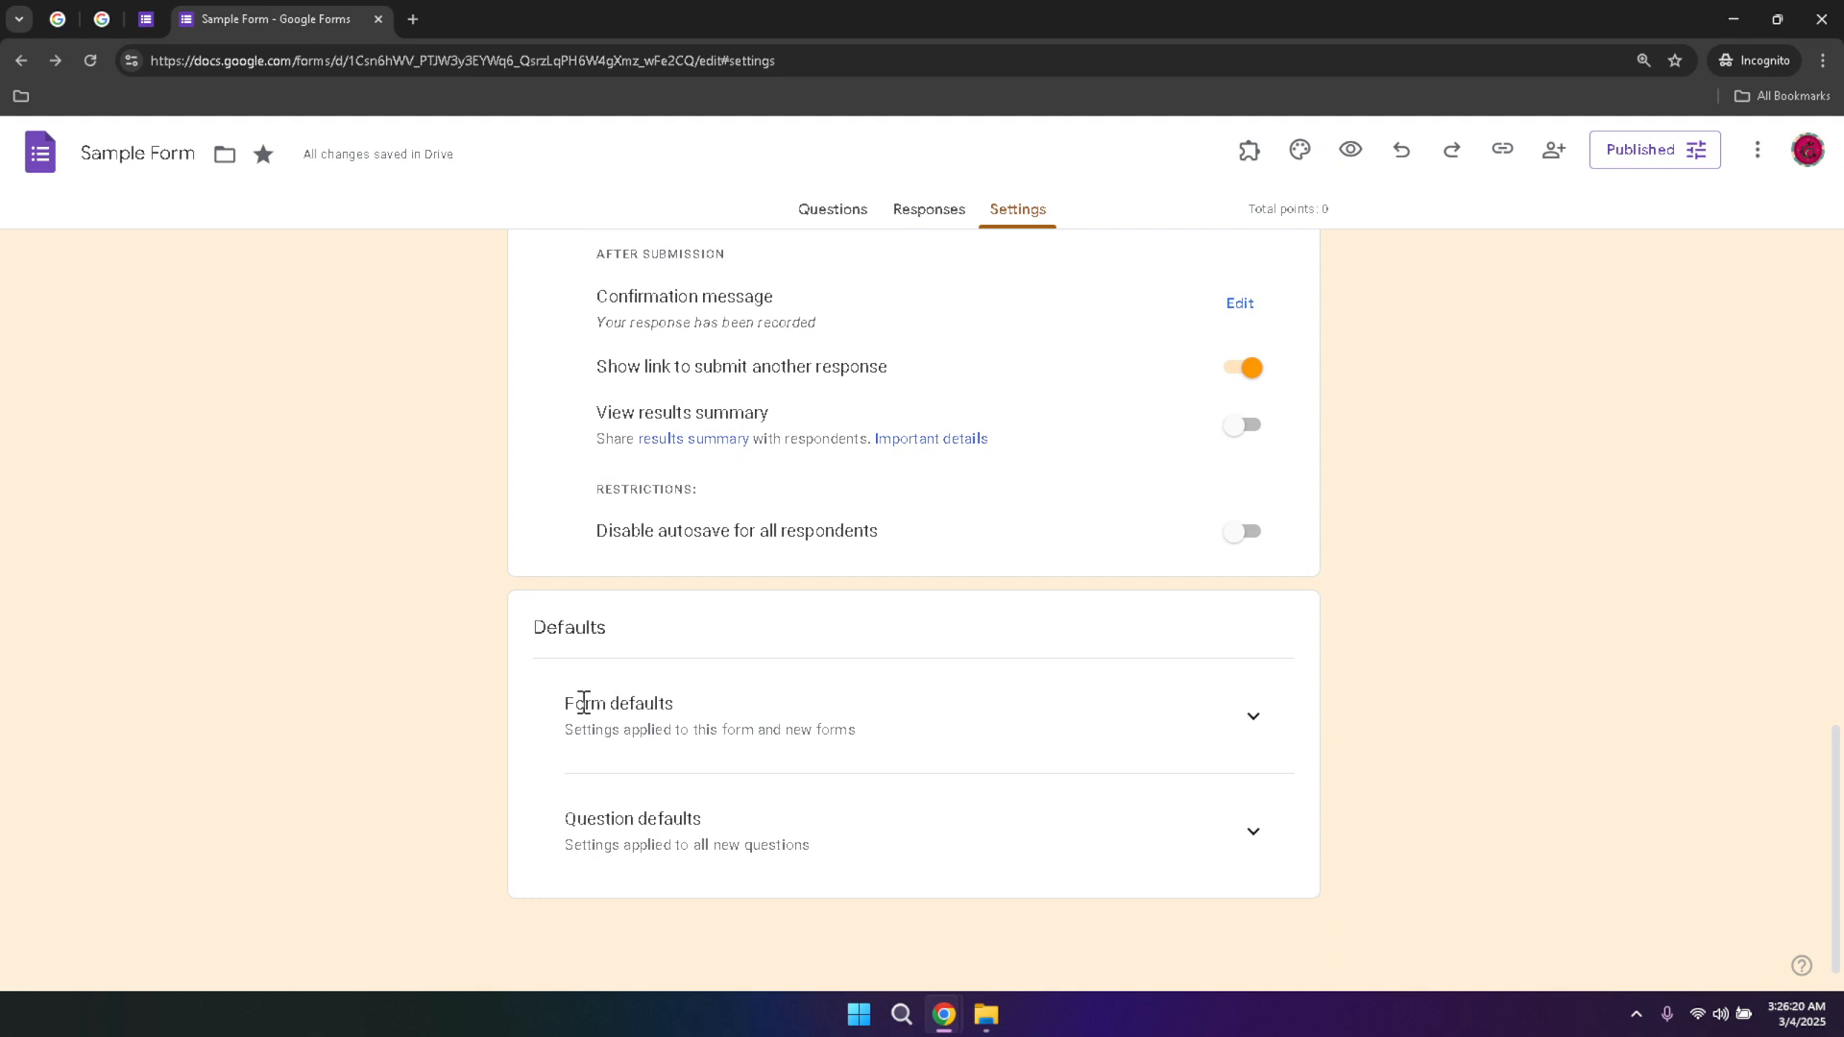
pyautogui.click(1253, 715)
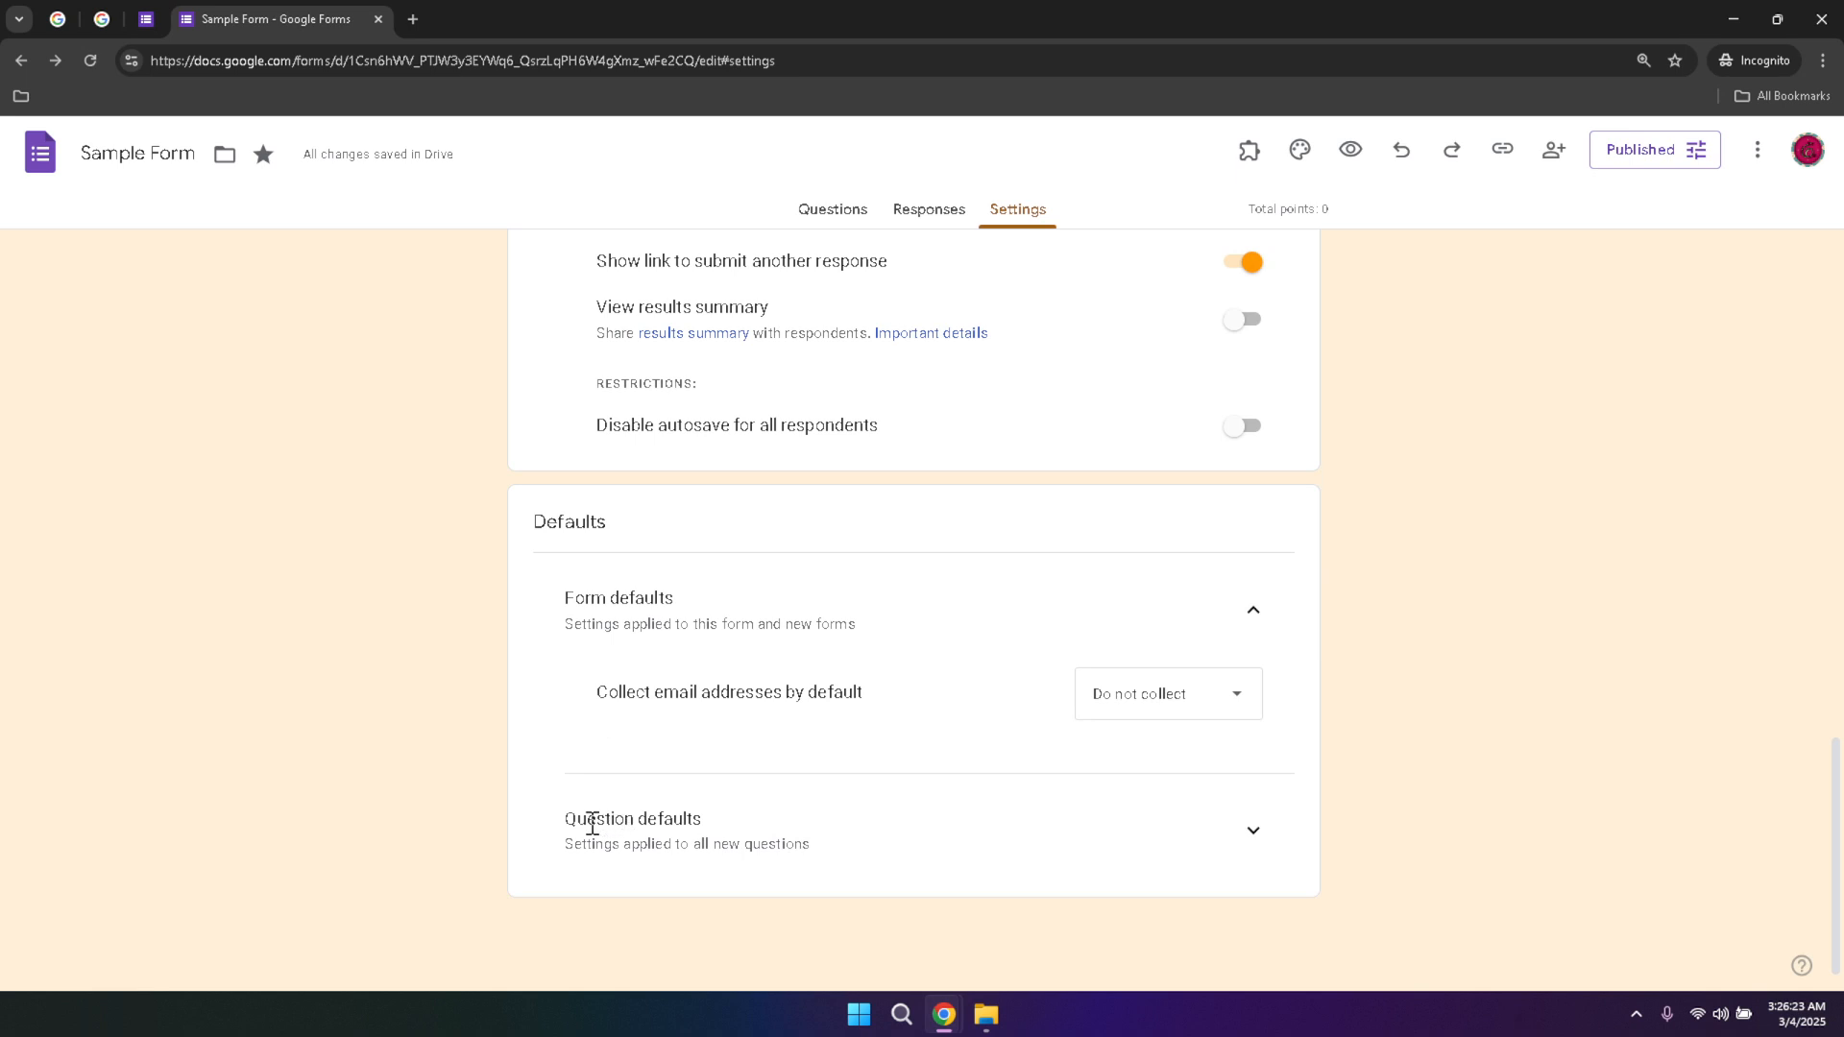
pyautogui.moveTo(572, 821); pyautogui.dragTo(1236, 854)
pyautogui.click(1803, 968)
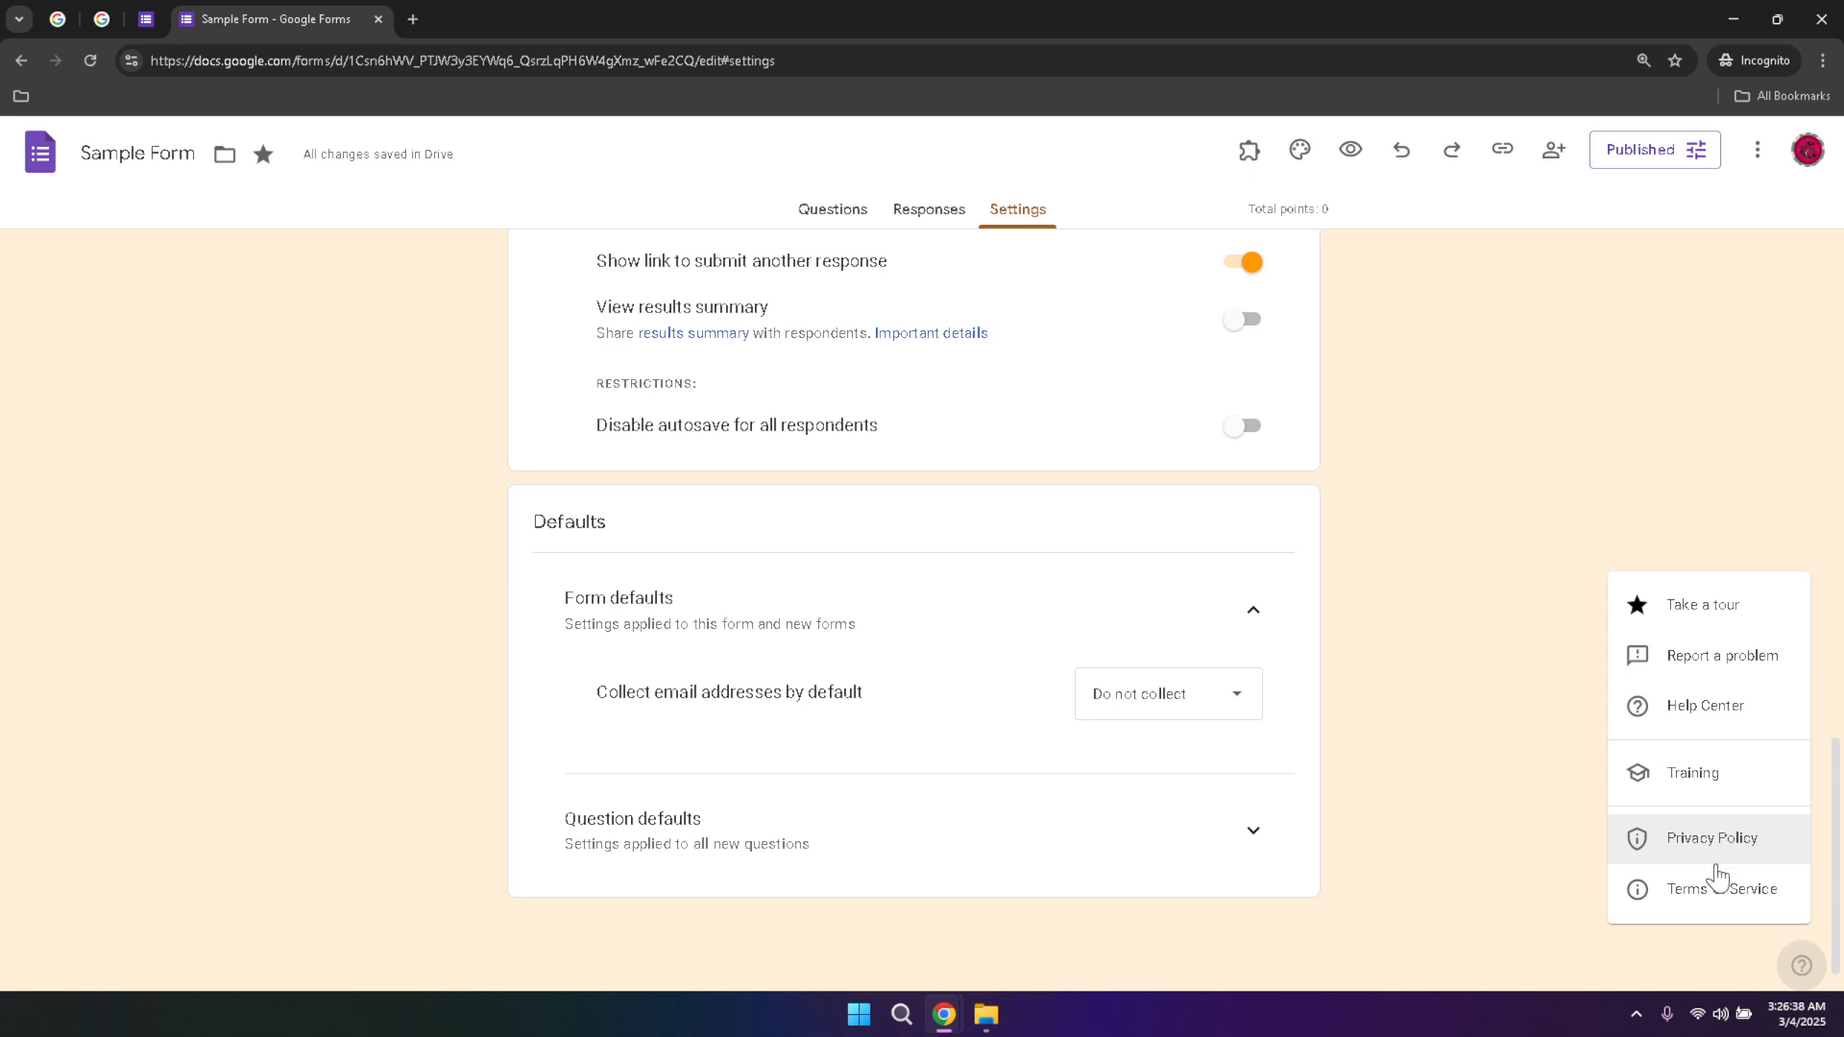
pyautogui.click(1715, 954)
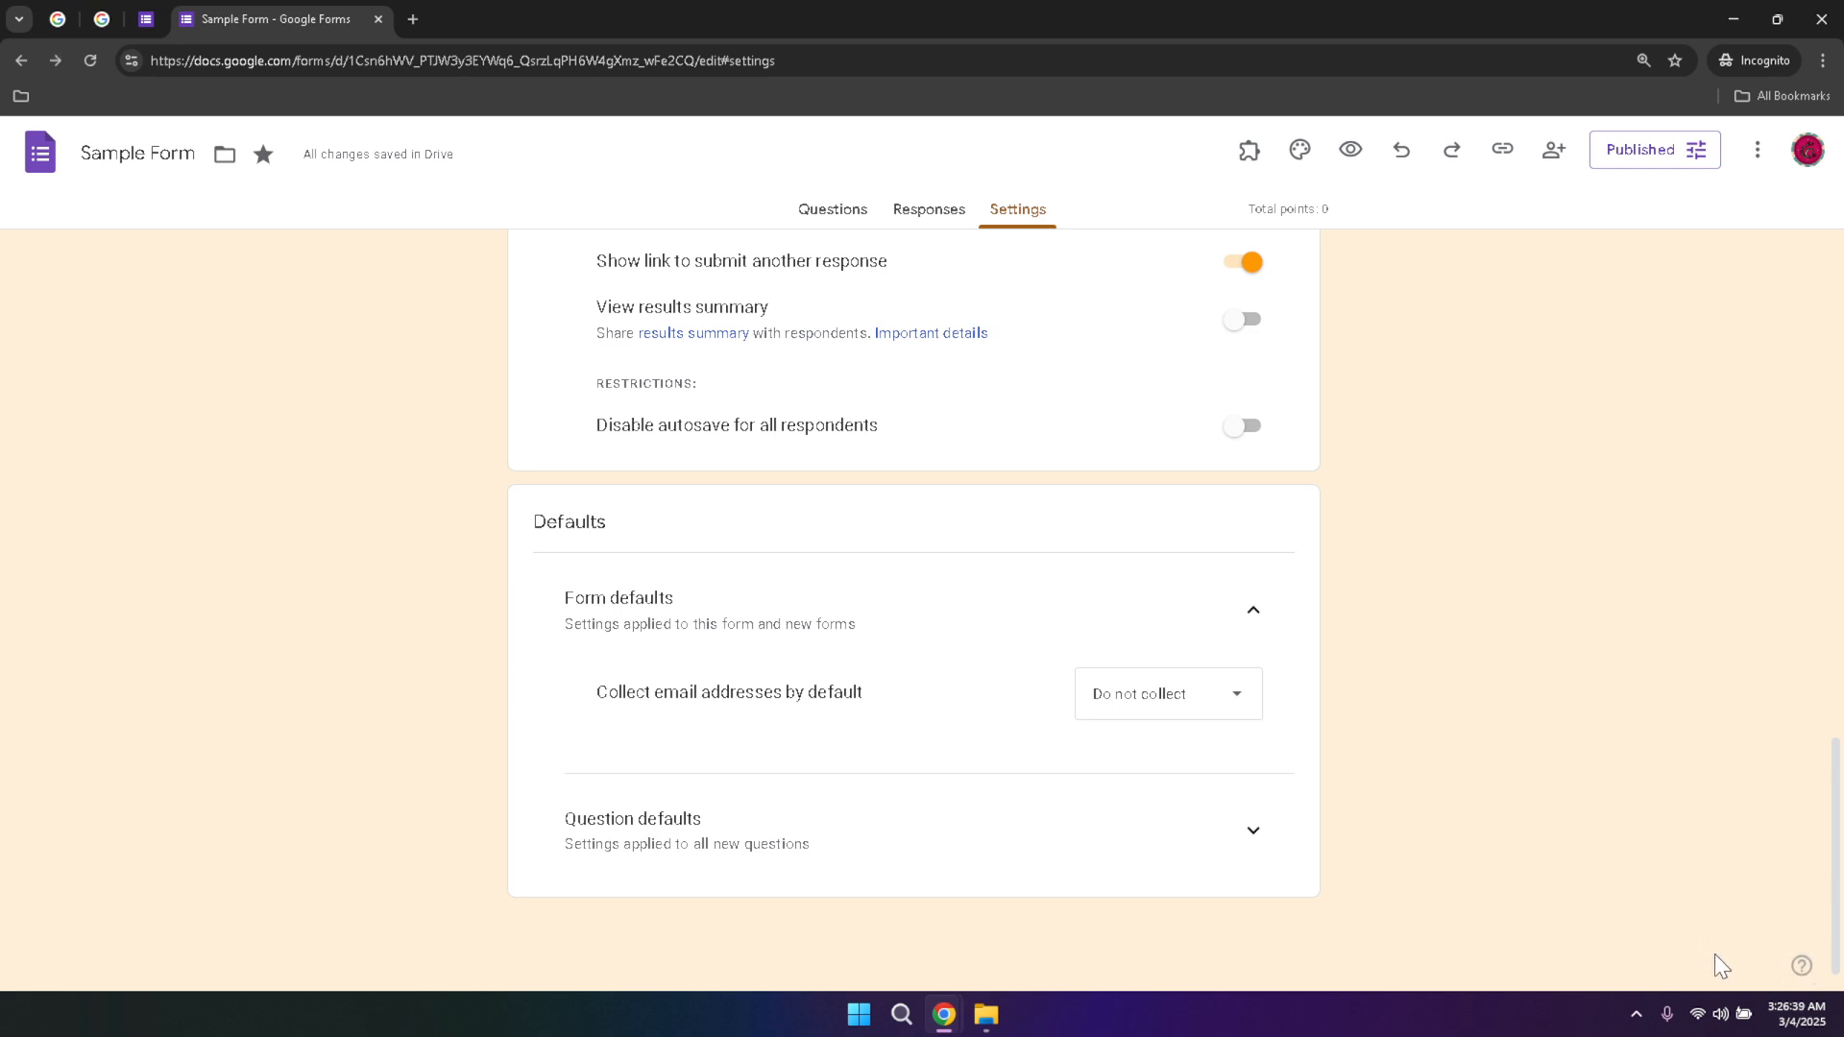